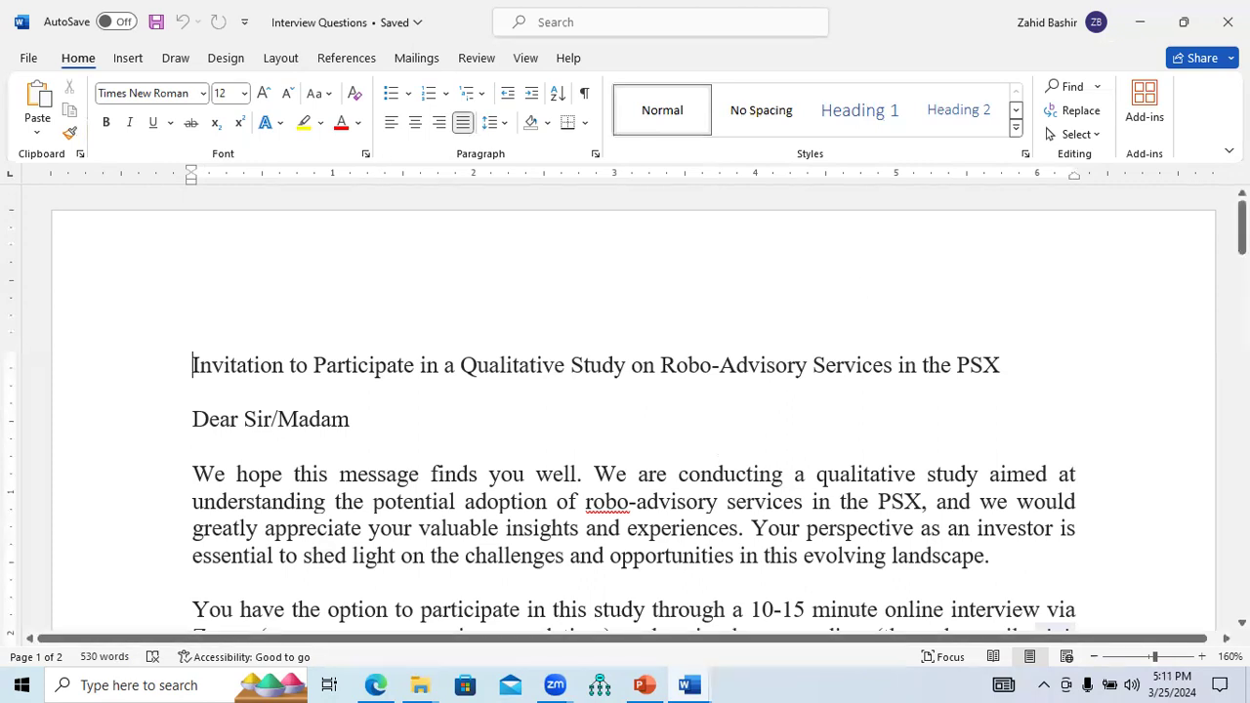
- Skim the study invitation letter and find the start of the numbered interview questions
scroll(625, 410, "down", 2)
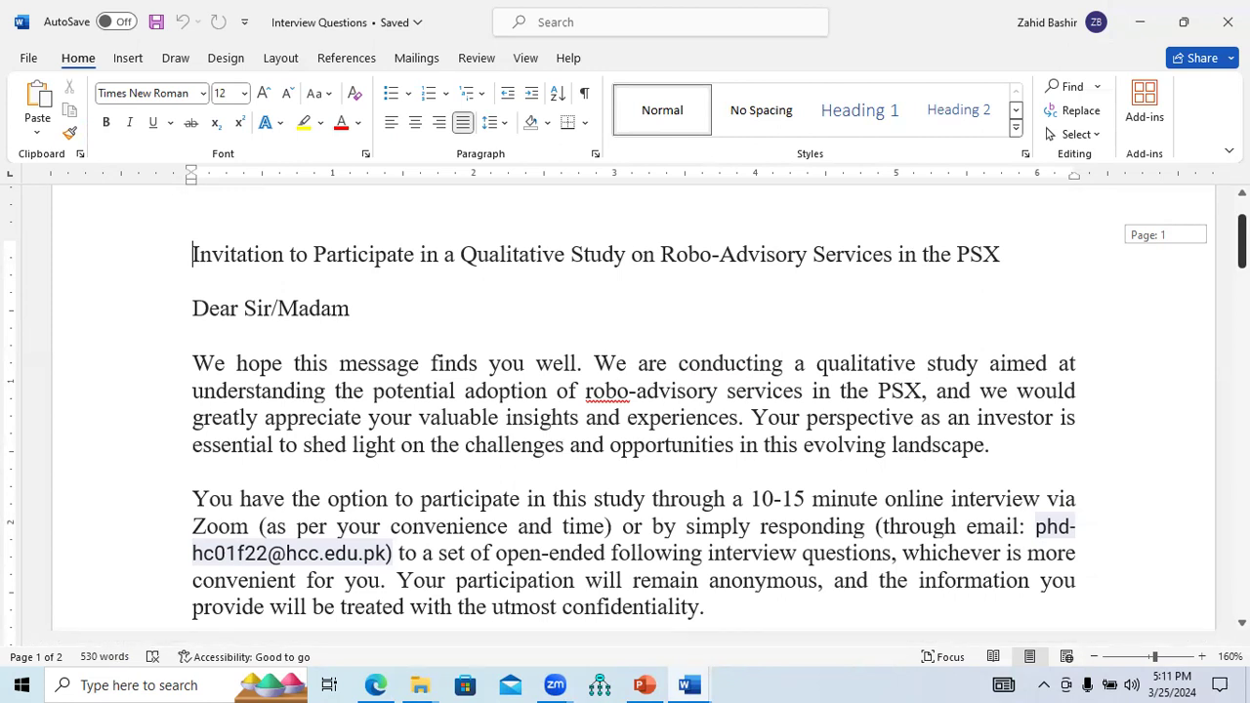
scroll(625, 410, "down", 10)
scroll(625, 410, "up", 2)
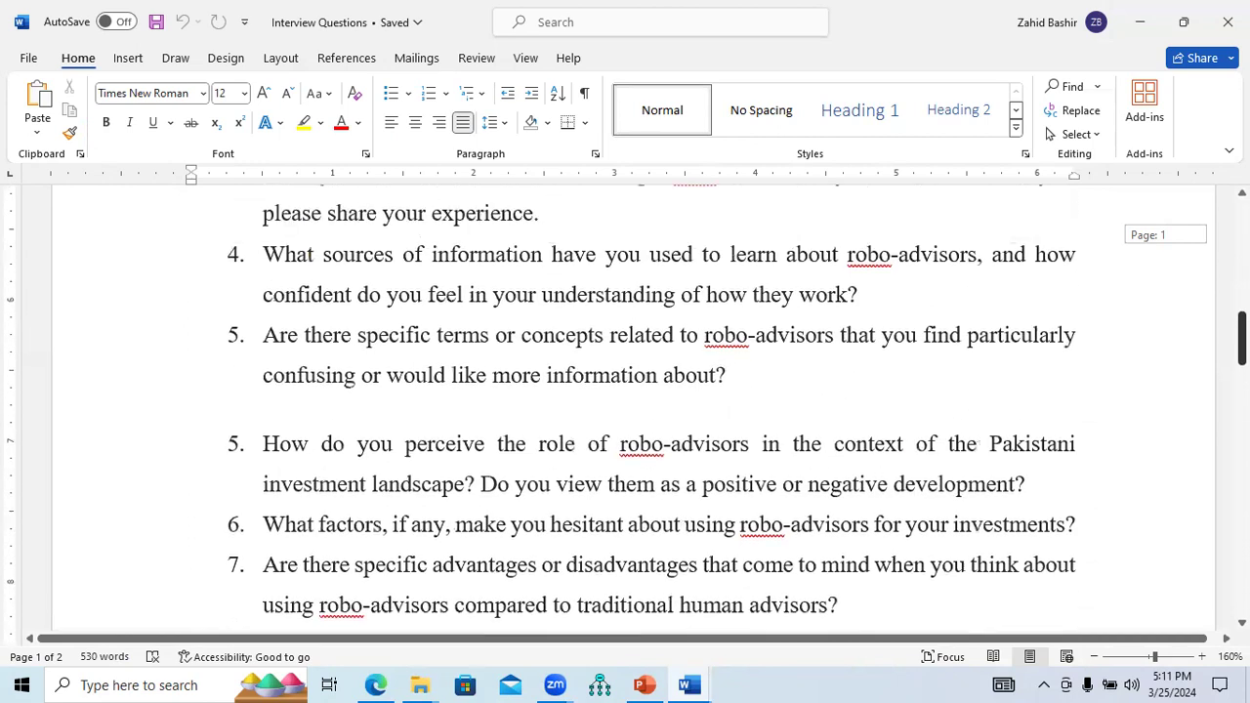
scroll(625, 410, "up", 2)
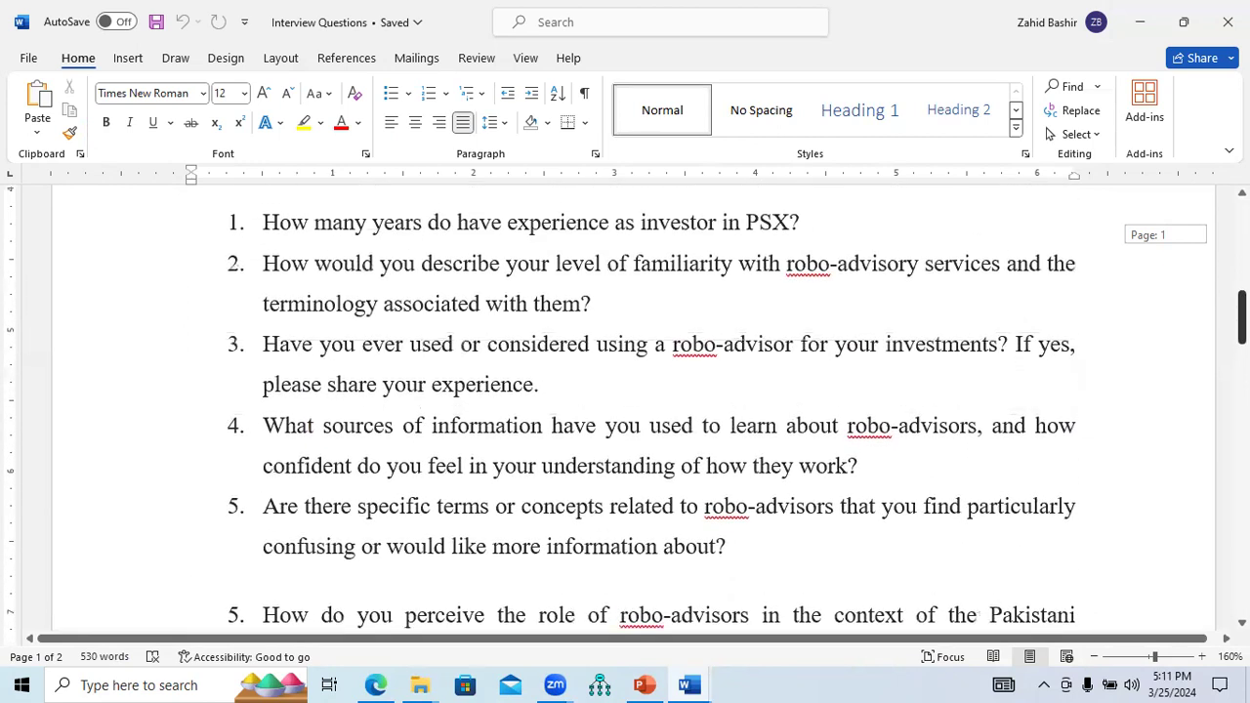
scroll(625, 410, "up", 1)
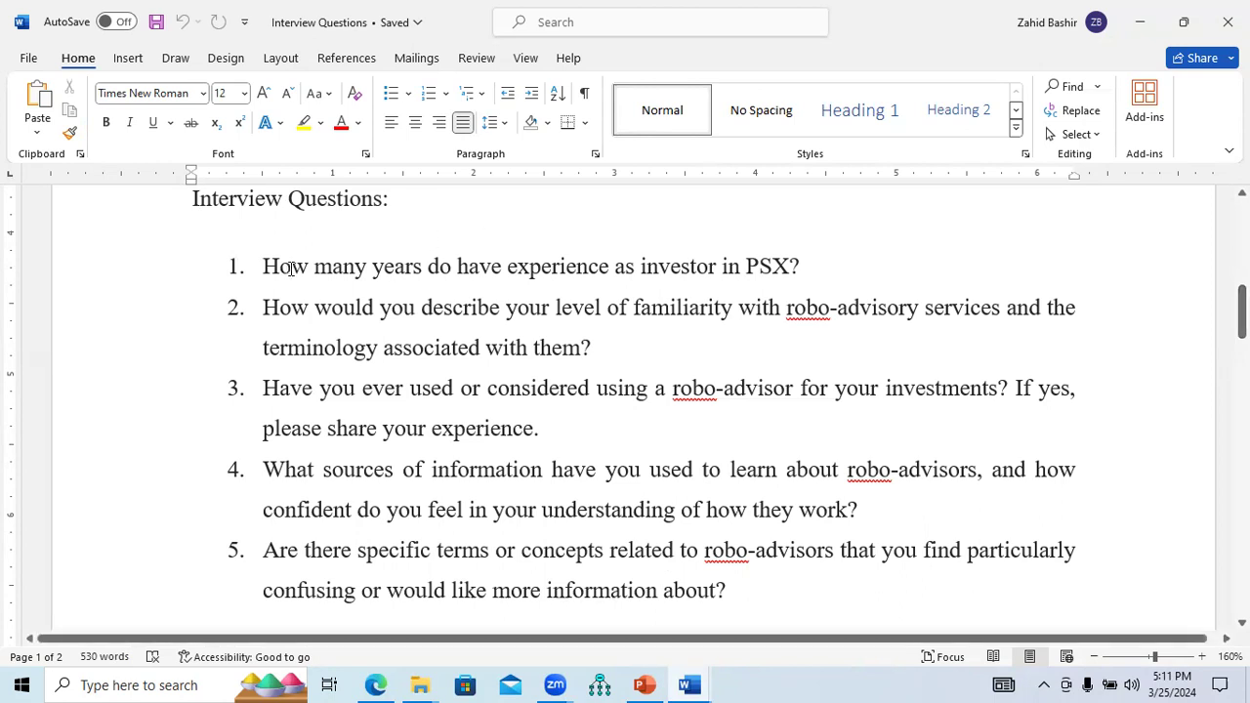
- Highlight interview question 1, question 2, and the wording about familiarity with robo-advisory within question 2
left_click_drag(260, 267, 796, 270)
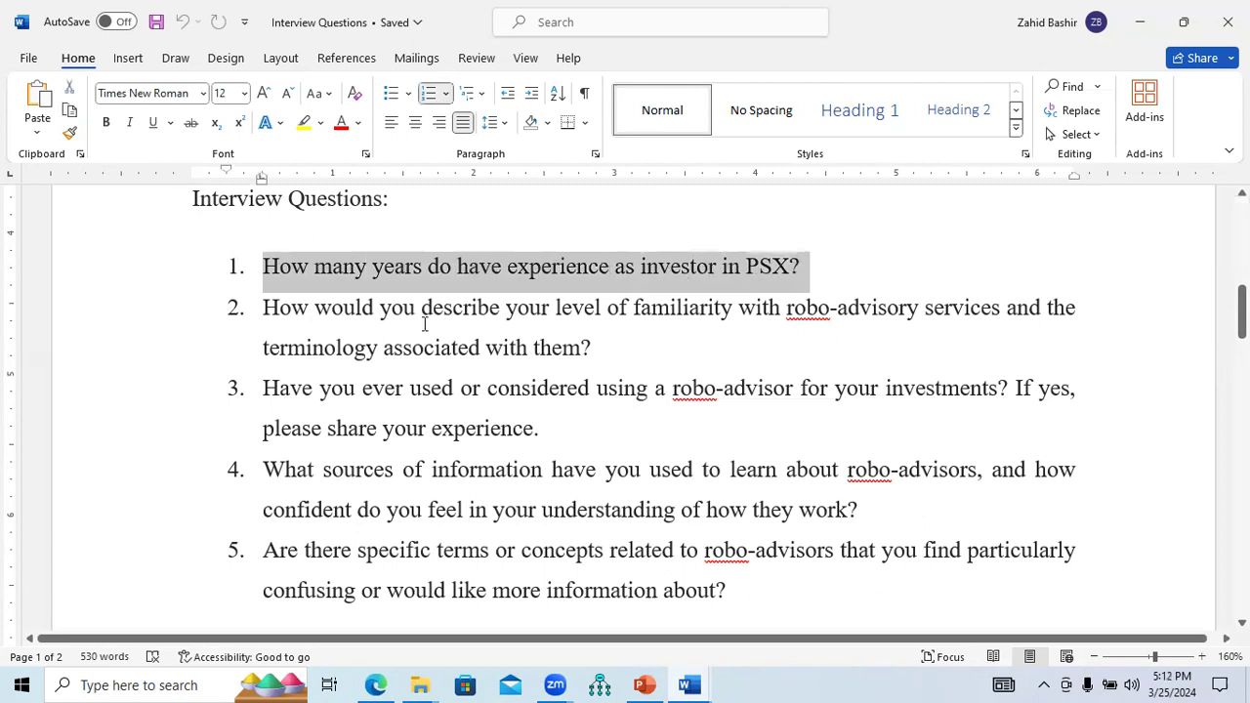
left_click_drag(266, 310, 602, 354)
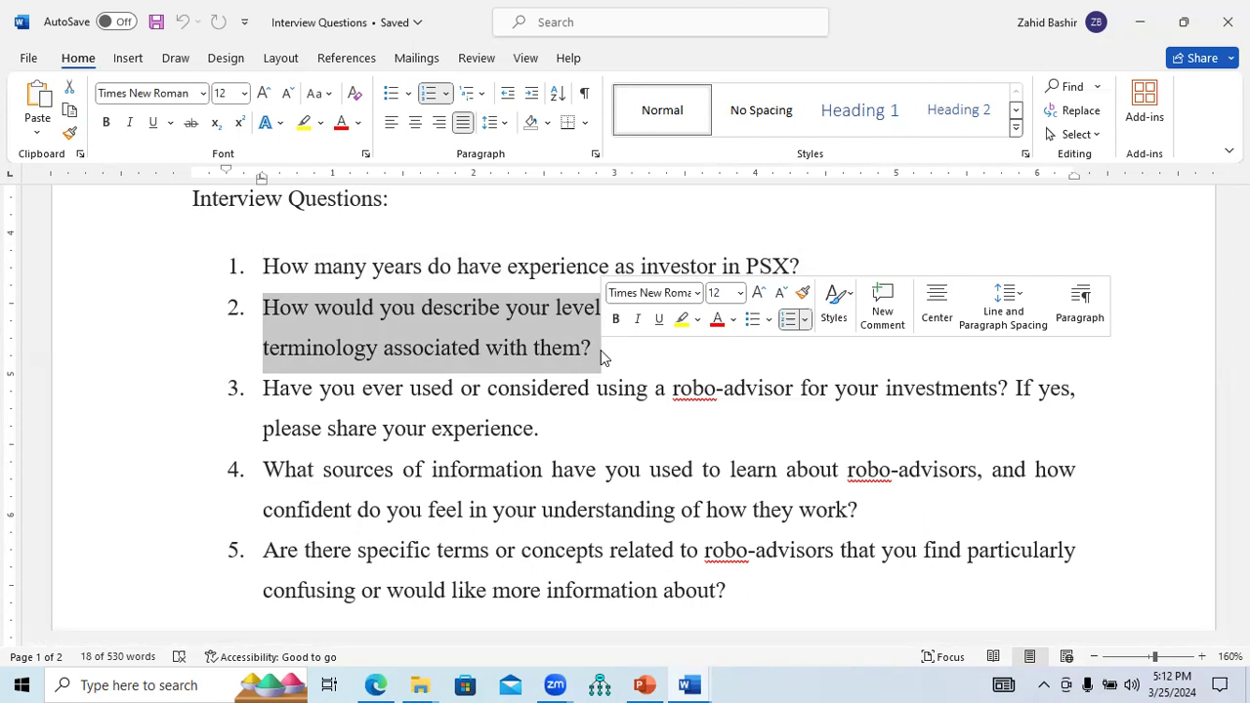
left_click(602, 352)
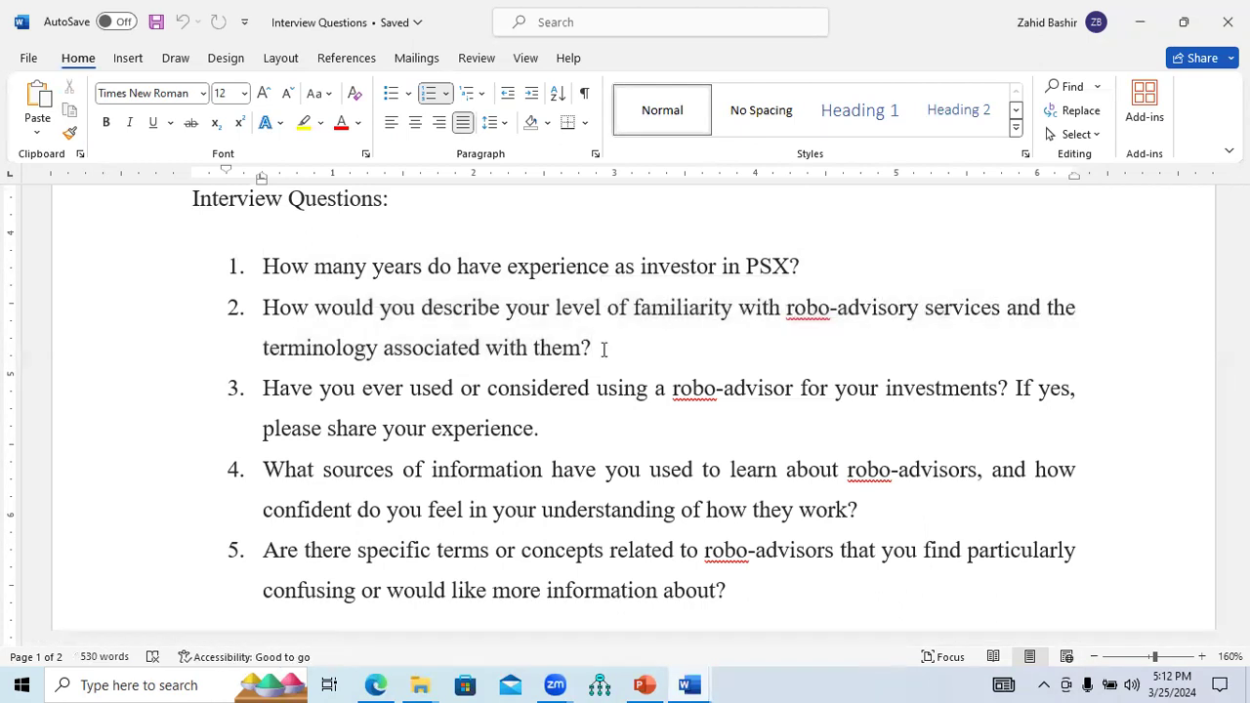
left_click_drag(625, 317, 674, 322)
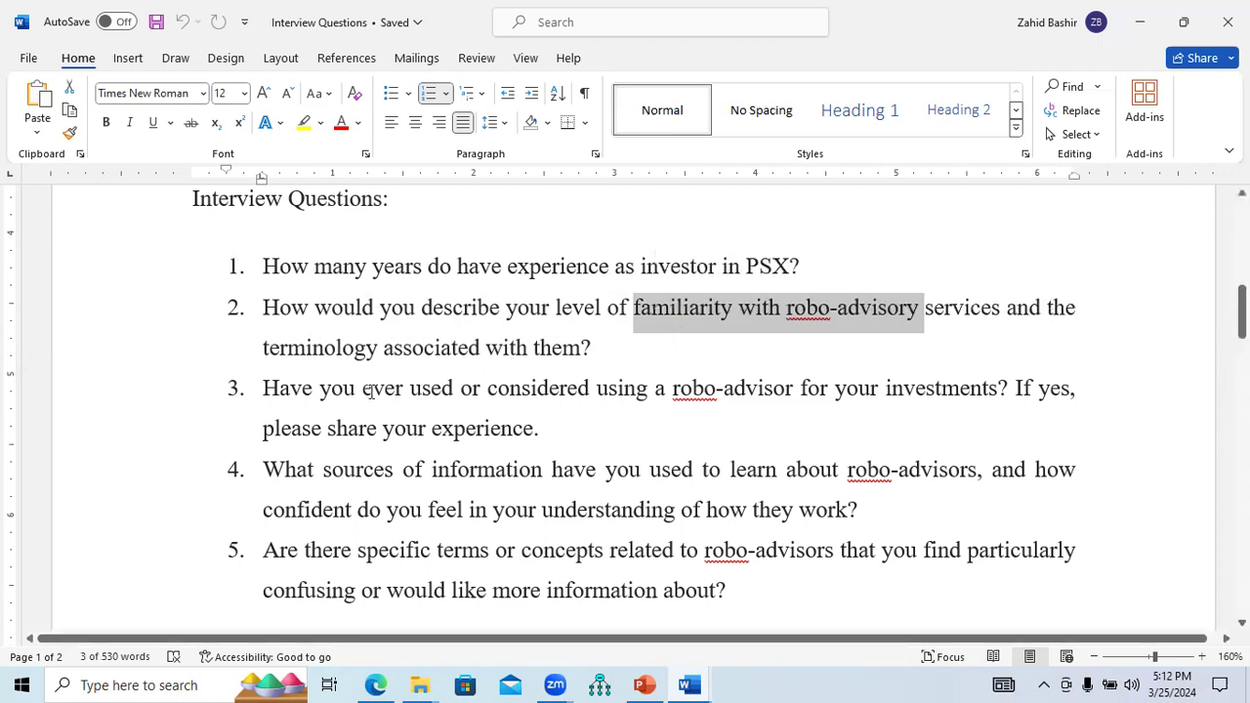
- Highlight interview question 3 with its request to share experience, question 4, and the first question numbered 5
left_click_drag(286, 388, 997, 393)
left_click_drag(532, 430, 361, 434)
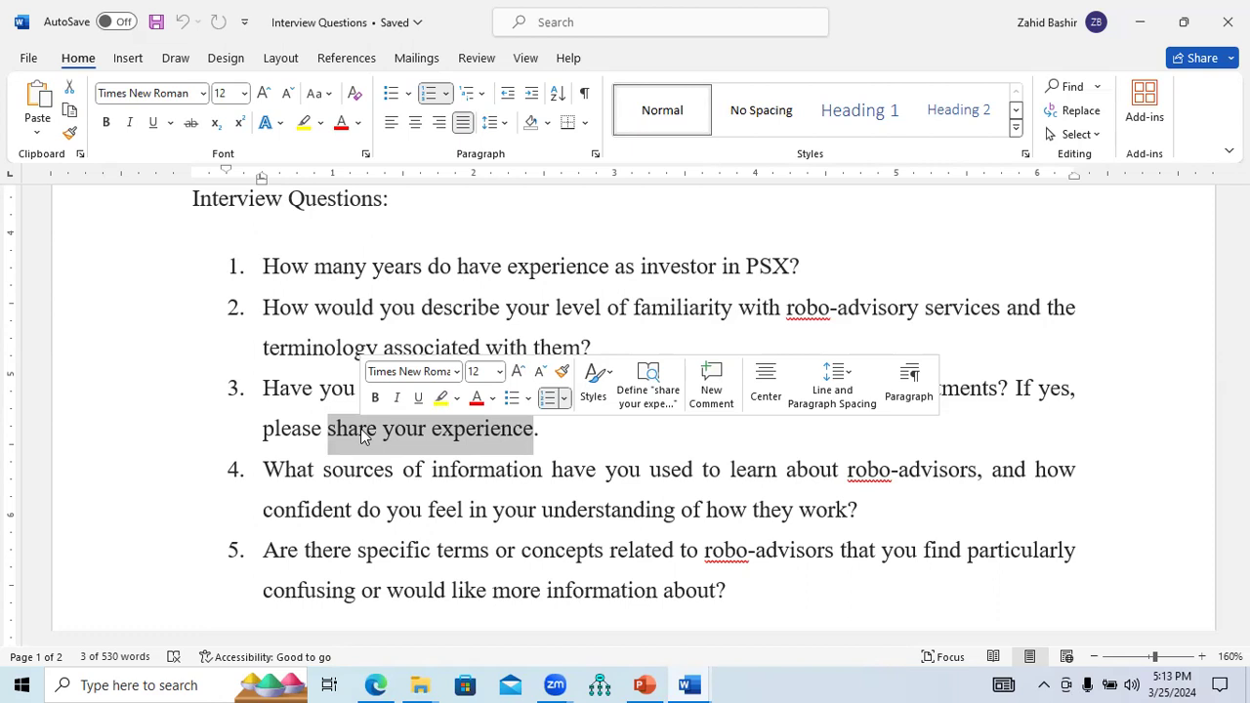
left_click(552, 430)
left_click_drag(551, 429, 306, 437)
left_click_drag(266, 472, 879, 508)
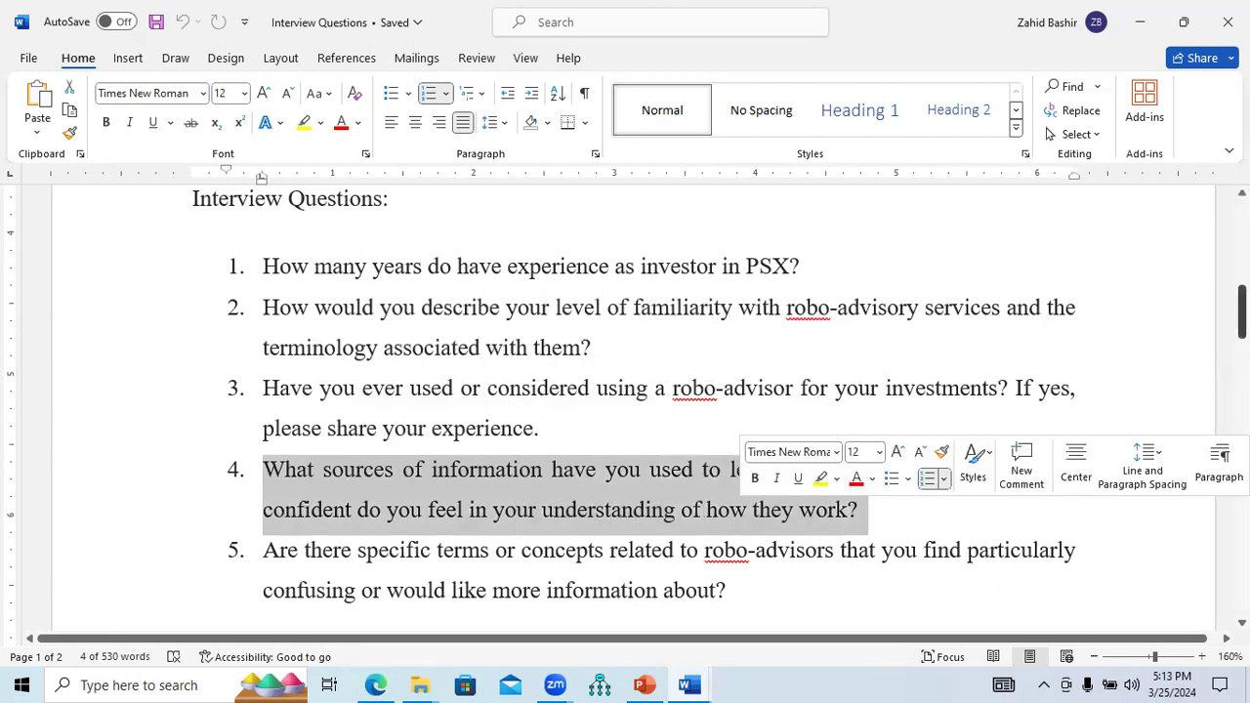
scroll(820, 371, "down", 3)
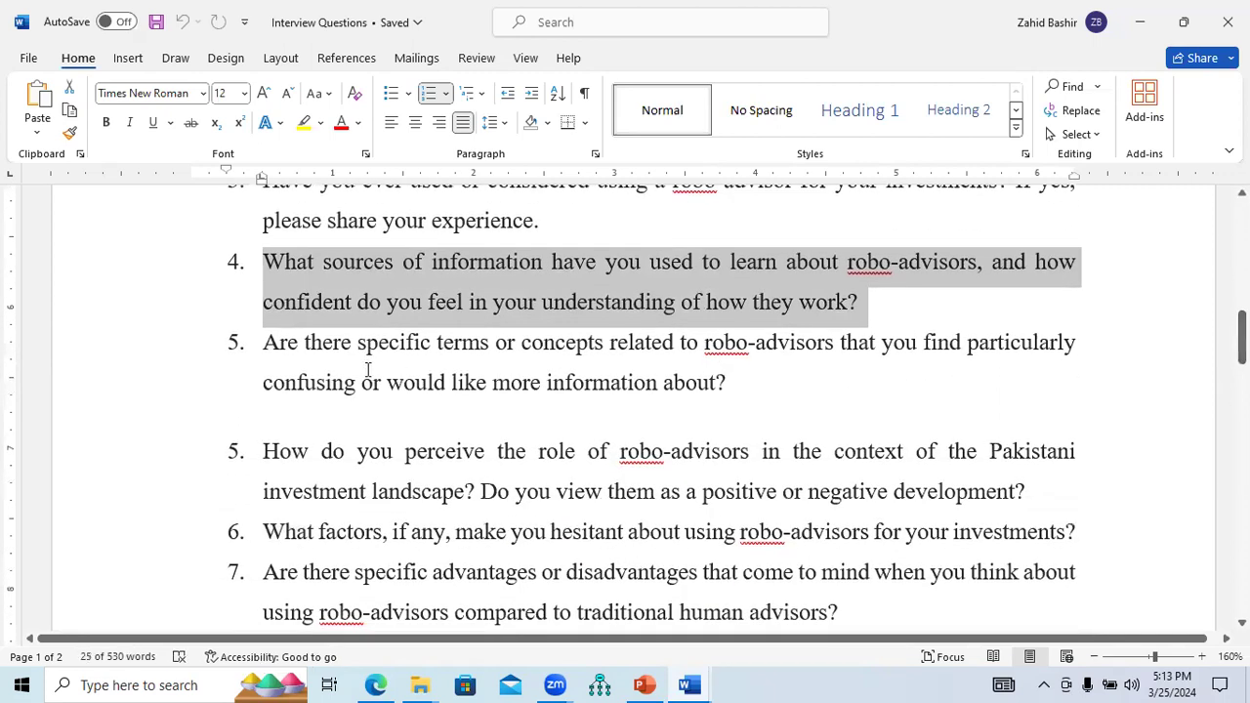
left_click_drag(246, 345, 948, 364)
- Review the remaining interview questions up to number 12 and the closing paragraphs of the invitation
scroll(948, 364, "down", 7)
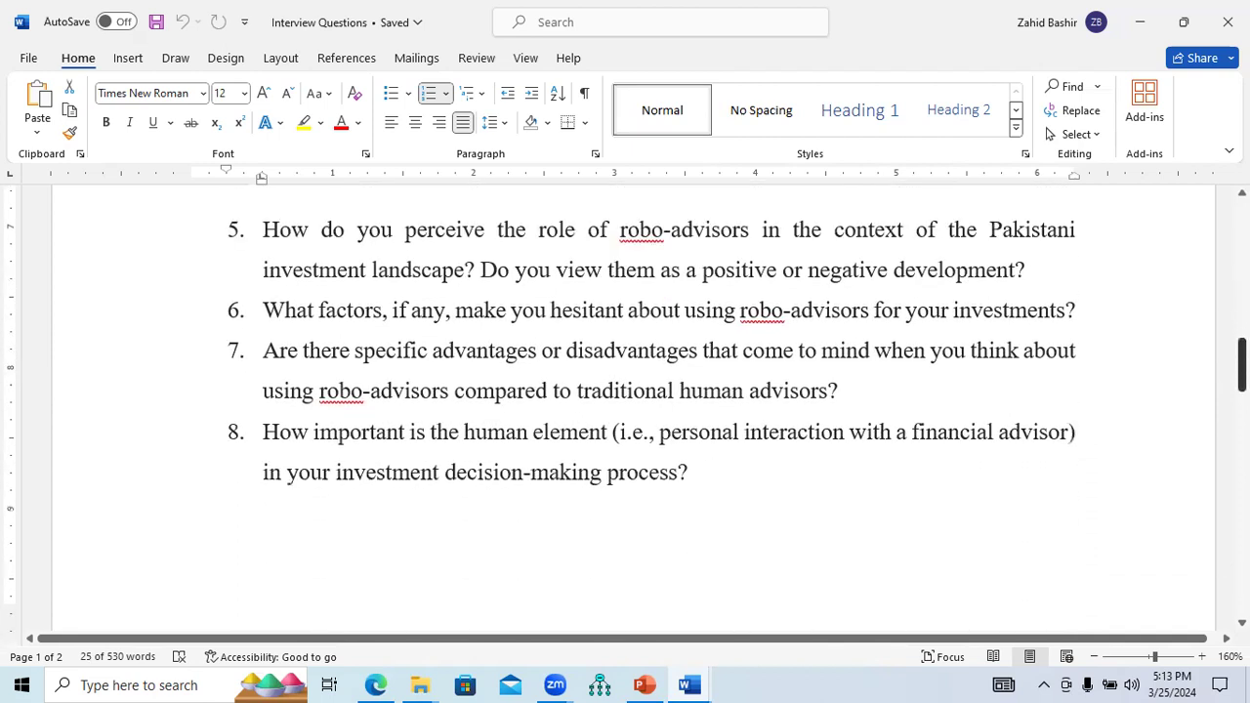
scroll(634, 390, "down", 8)
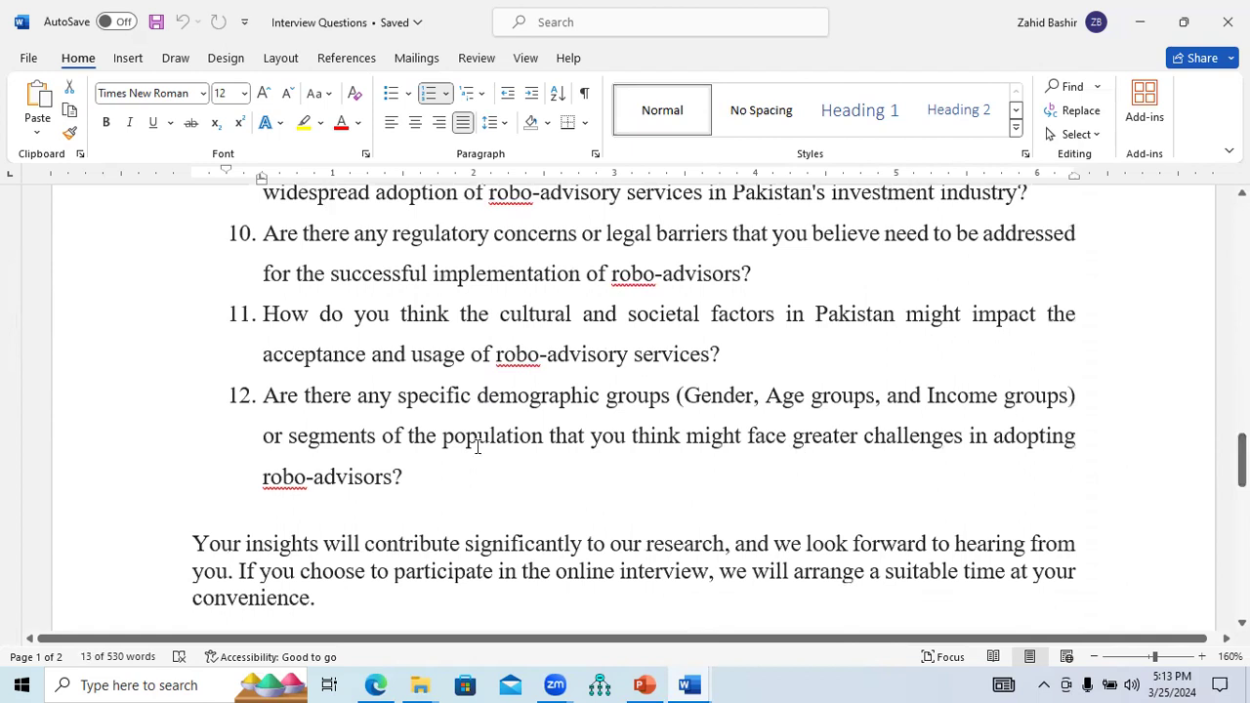
scroll(635, 391, "down", 5)
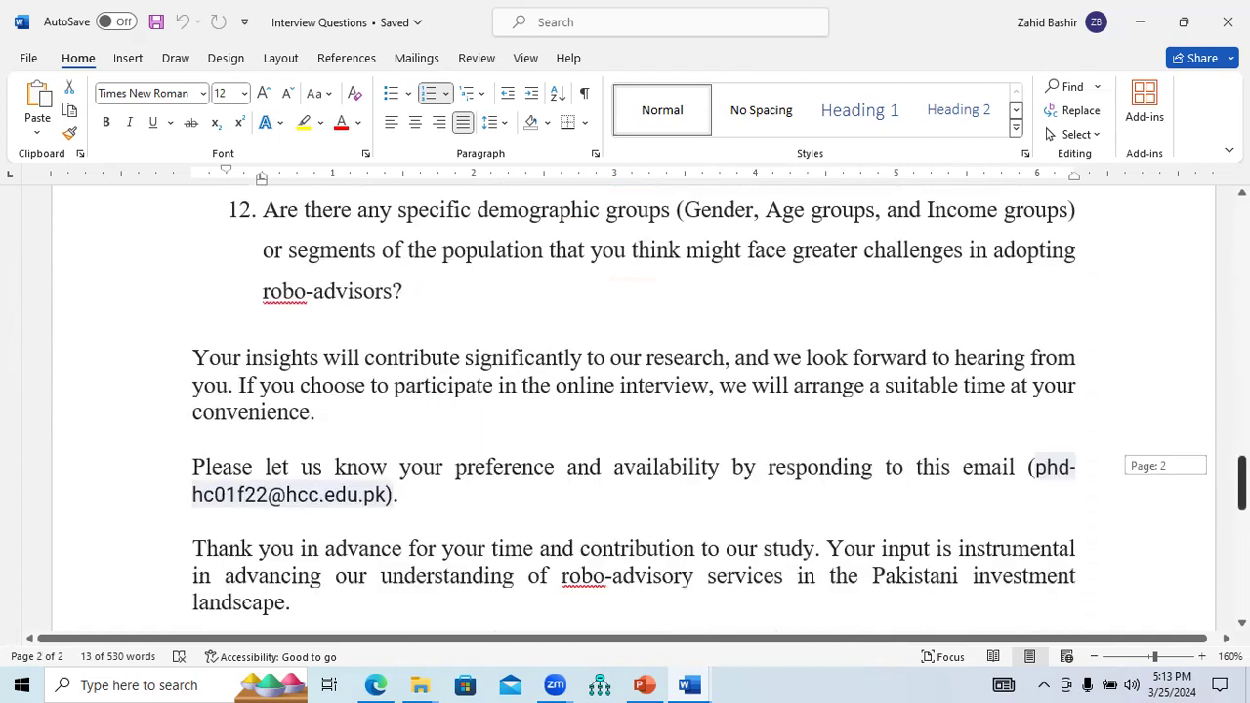
scroll(634, 390, "up", 5)
scroll(634, 410, "up", 6)
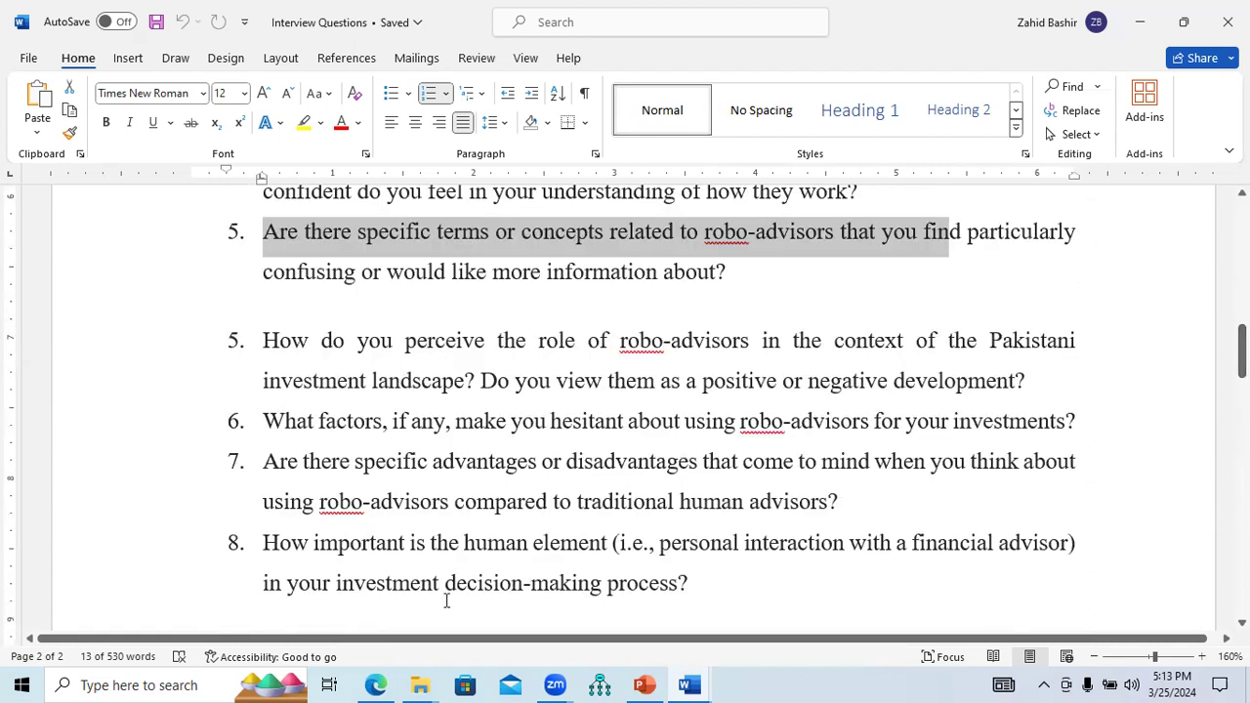
- Switch to the My project folder in File Explorer and view the transcripts in Transcriptions > Orignal transcrptions
left_click(376, 684)
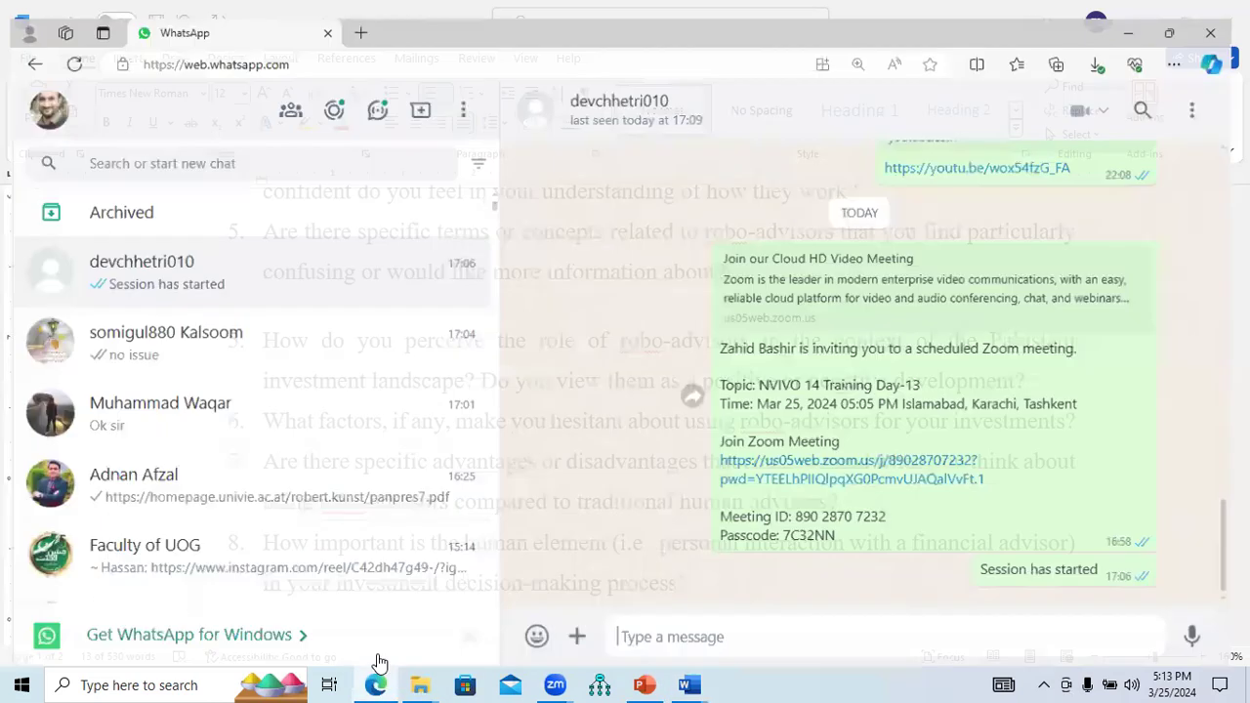
mouse_move(420, 683)
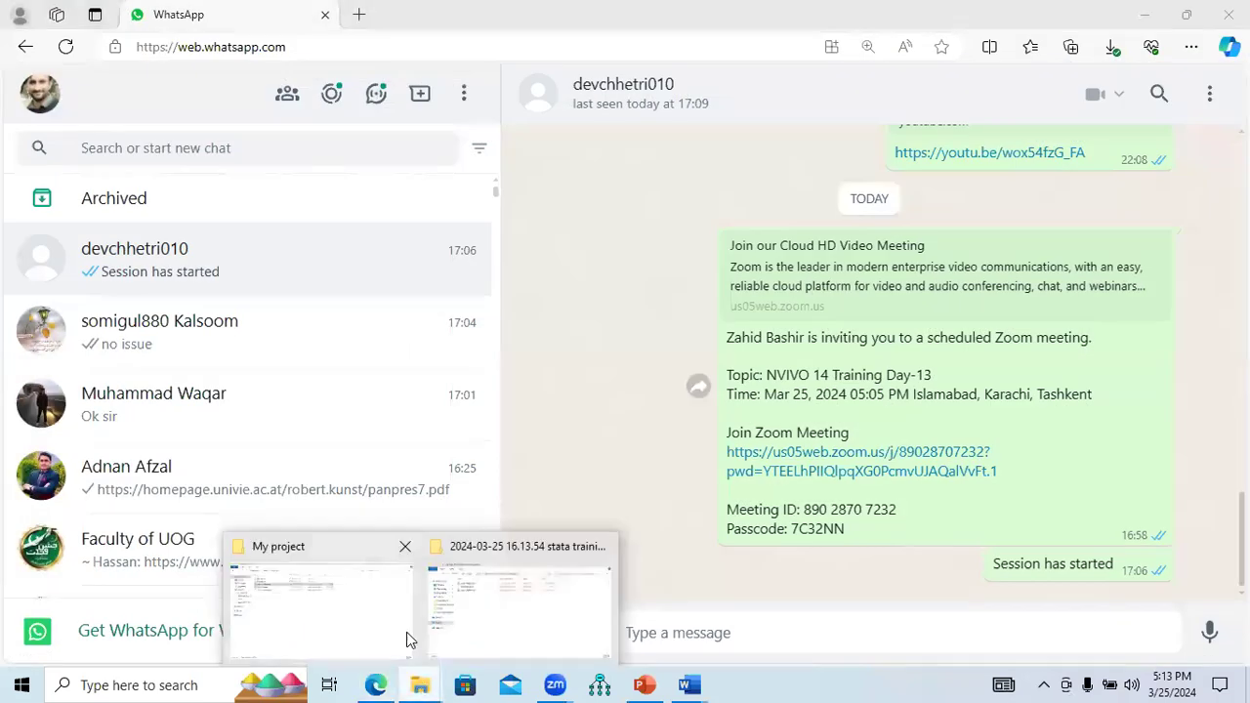
left_click(406, 635)
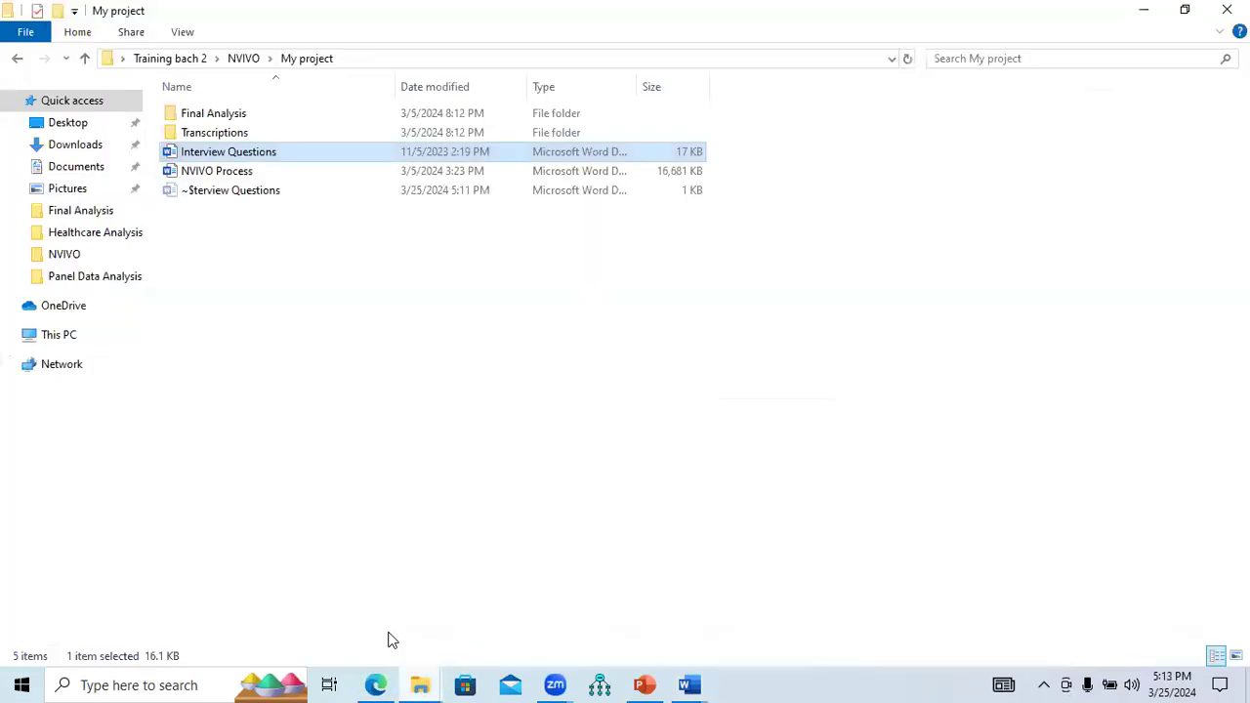
left_click(223, 136)
double_click(223, 137)
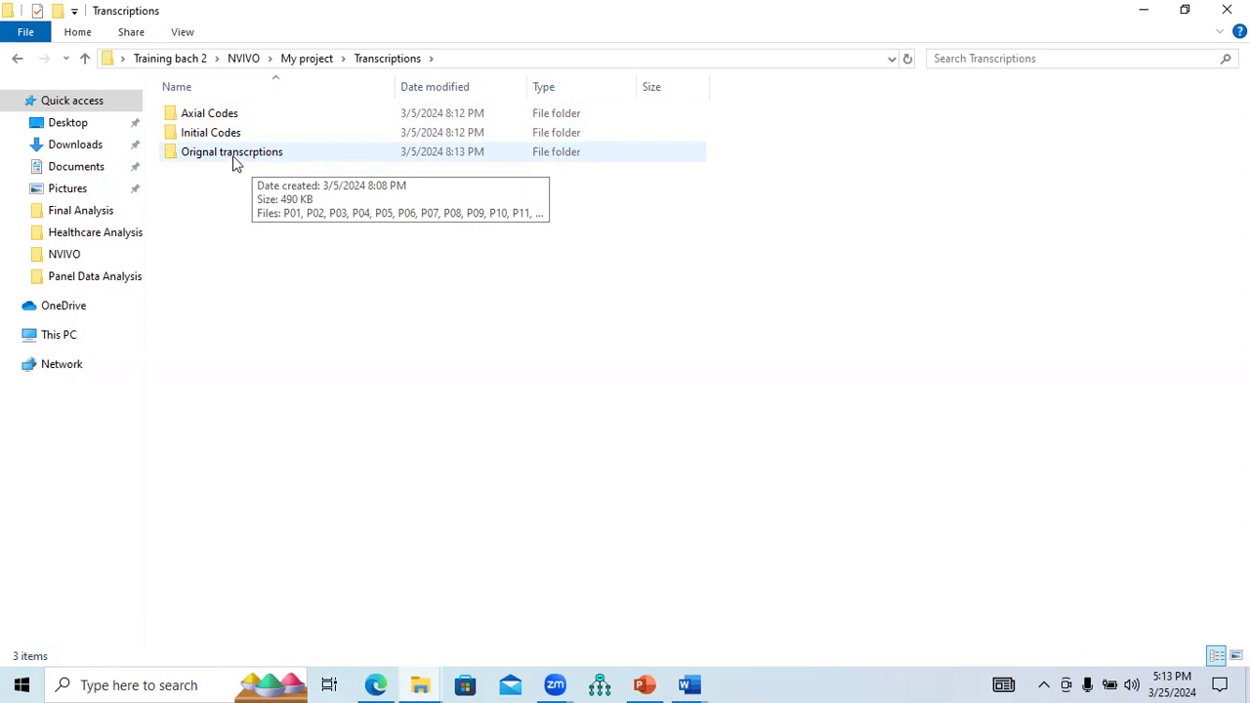
double_click(231, 154)
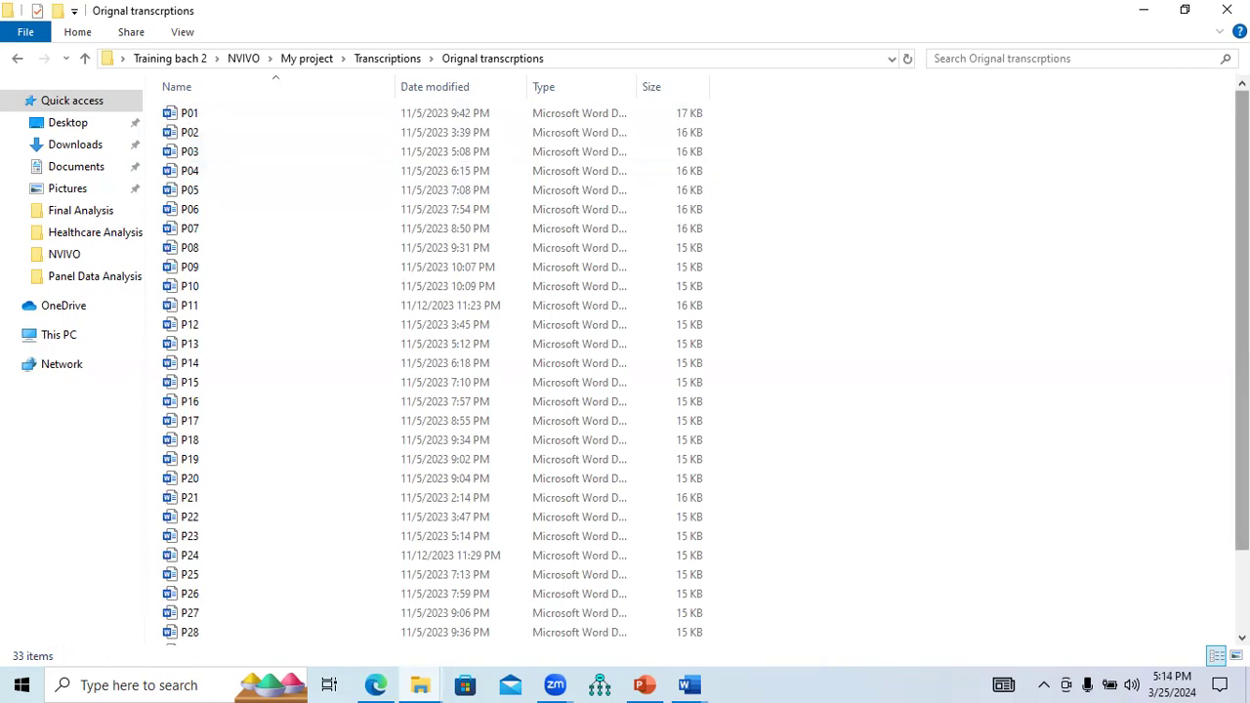
scroll(430, 371, "down", 2)
scroll(430, 371, "up", 2)
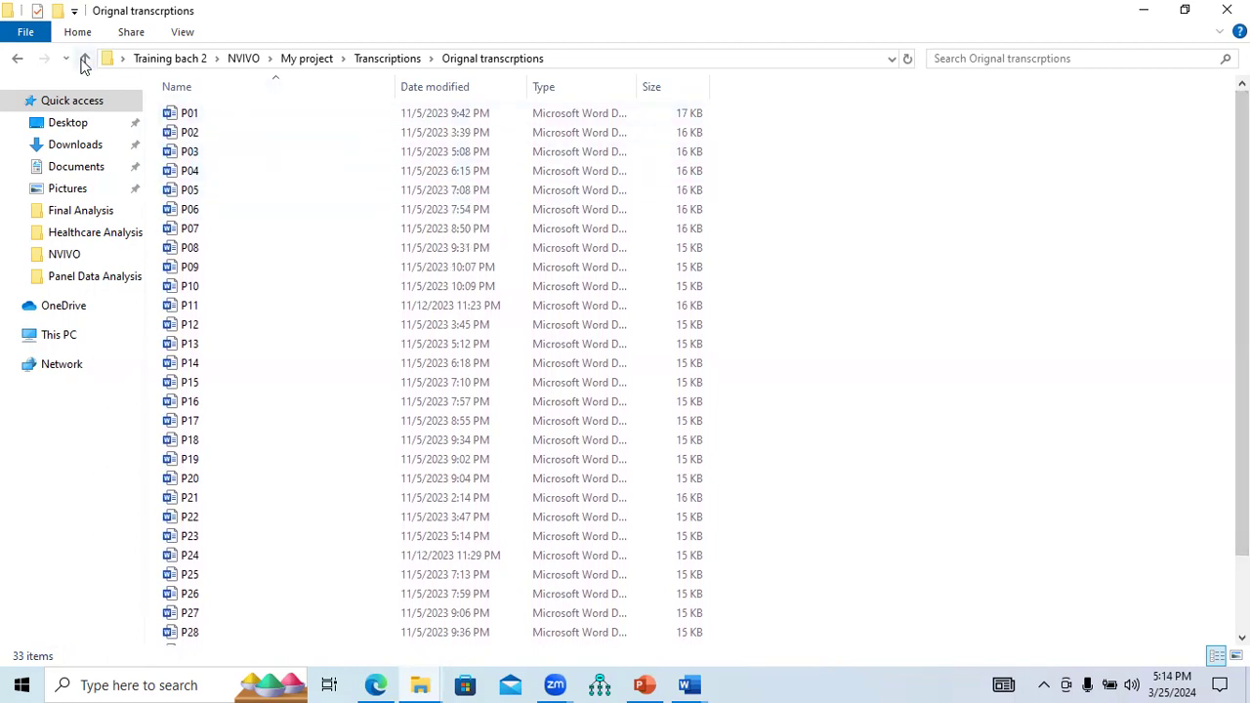
- Return to the My project folder, check the contents of Final Analysis, and go back to My project
left_click(85, 58)
left_click(85, 58)
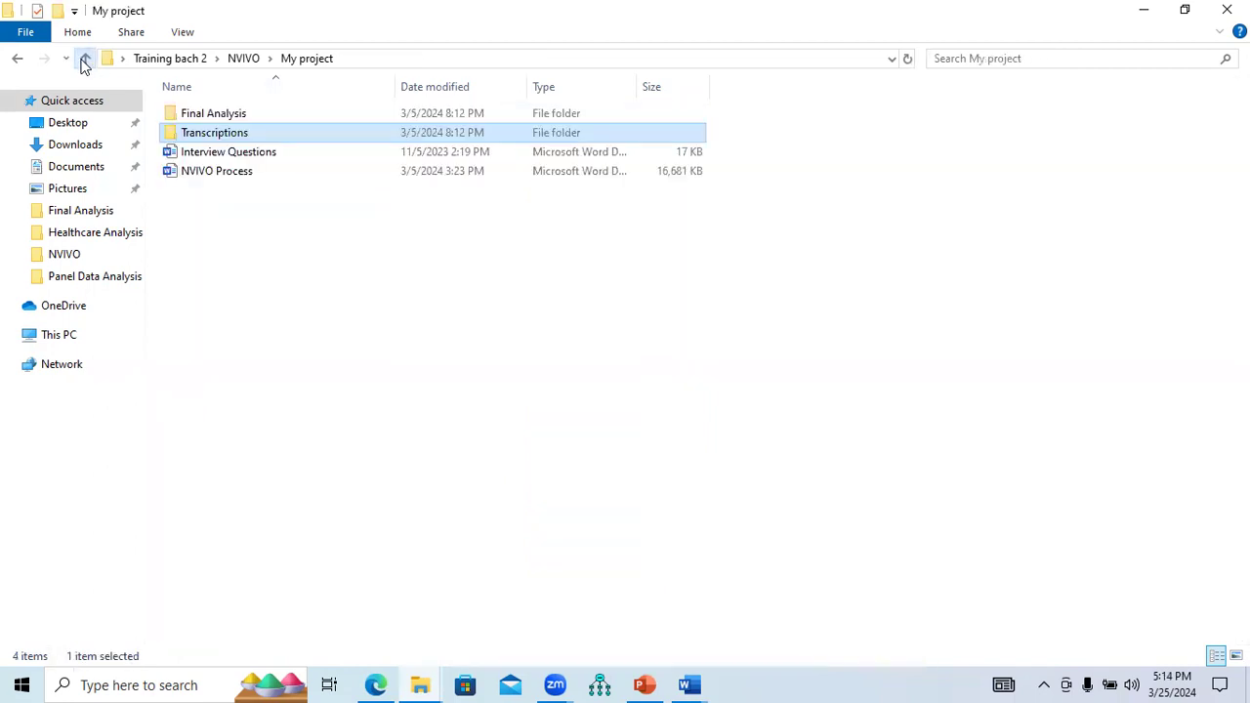
double_click(217, 114)
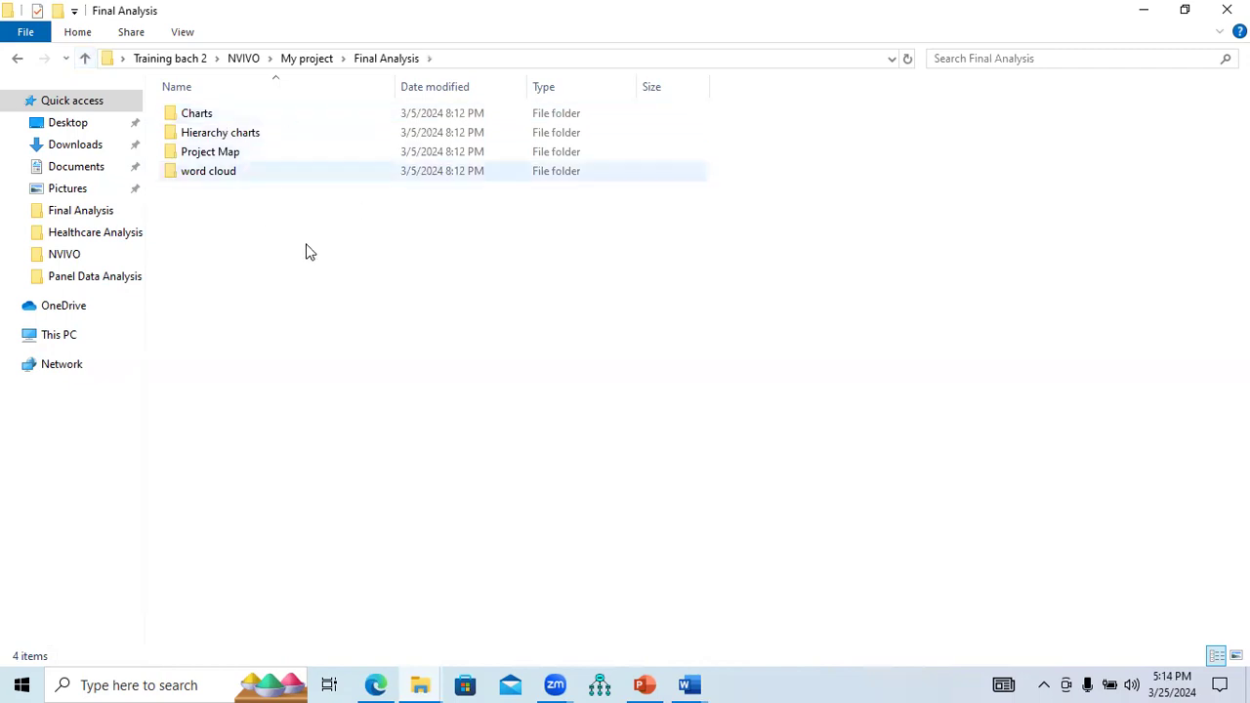
left_click(86, 59)
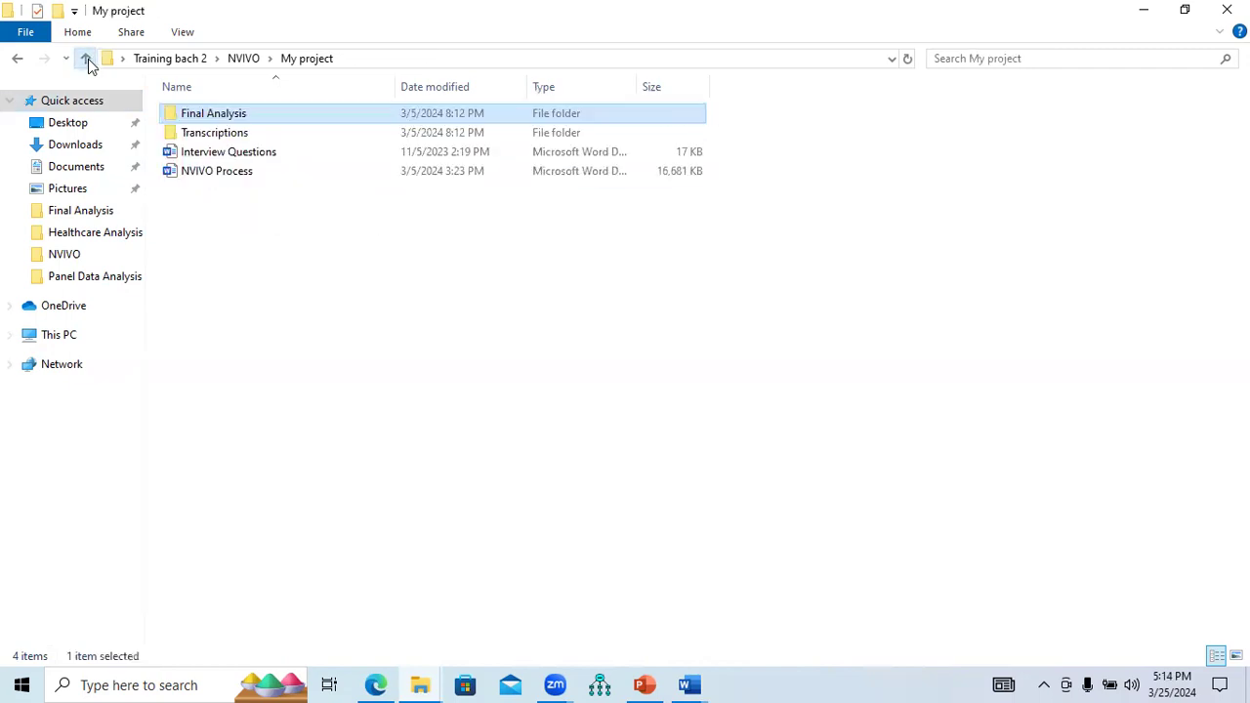
left_click(201, 134)
key("F2")
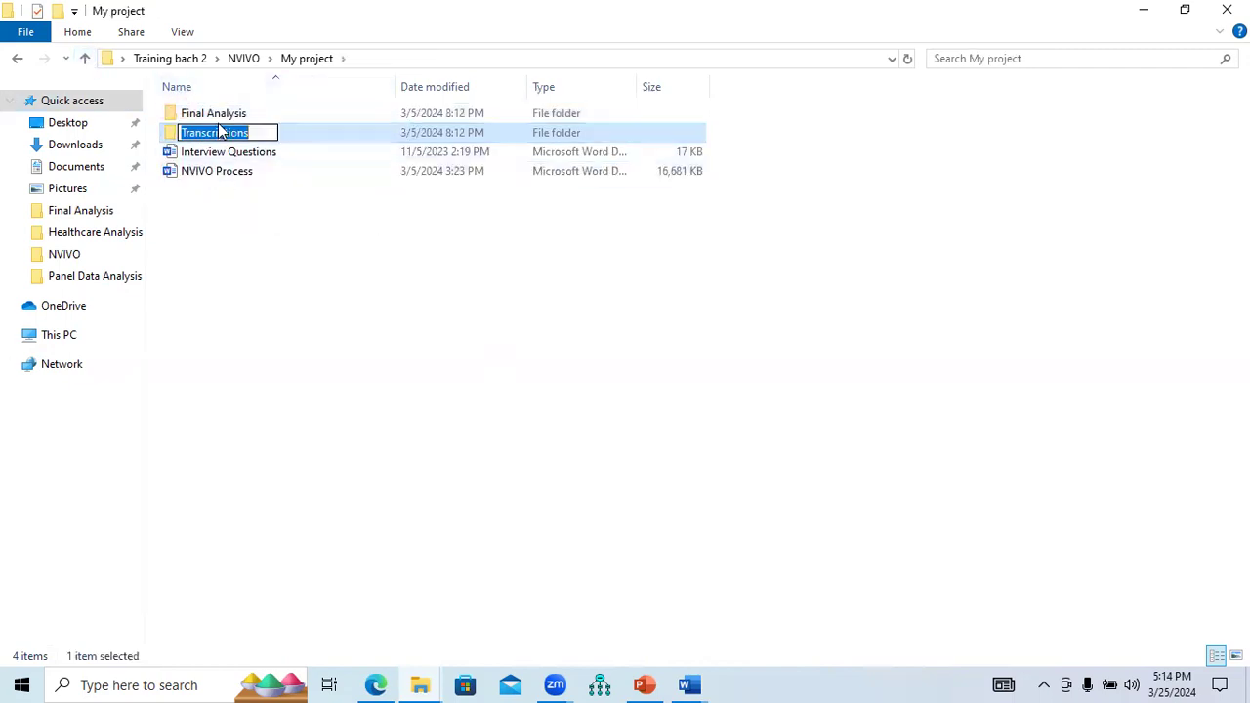
left_click(258, 207)
- View the files in the Initial Codes folder under Transcriptions and return to the Transcriptions folder
double_click(256, 139)
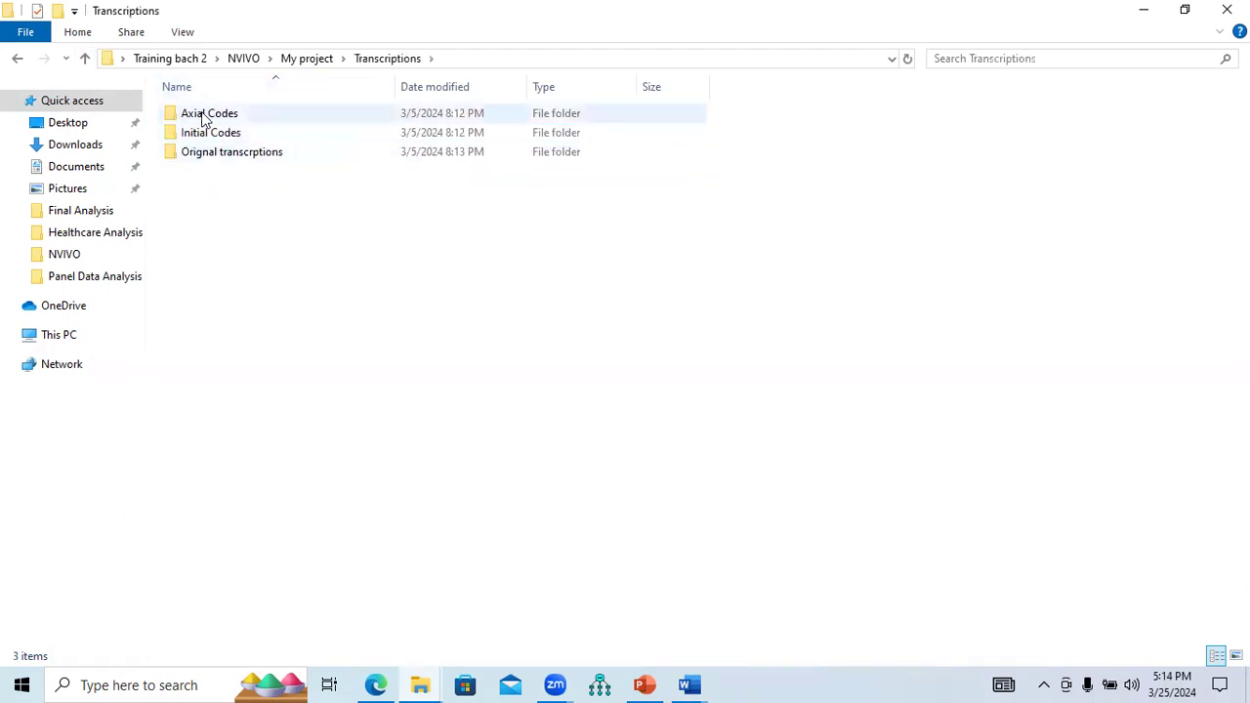
double_click(204, 132)
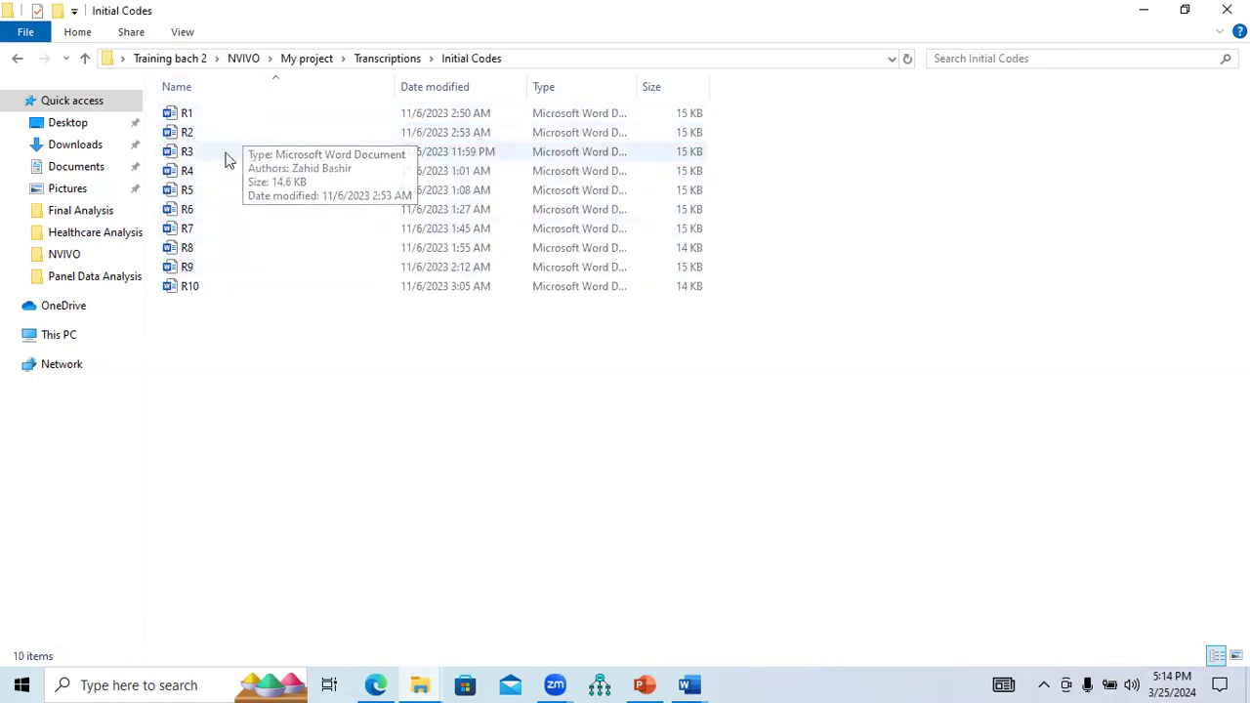
left_click(85, 59)
- Open the Orignal transcrptions folder and look through the full list of participant transcripts
double_click(234, 154)
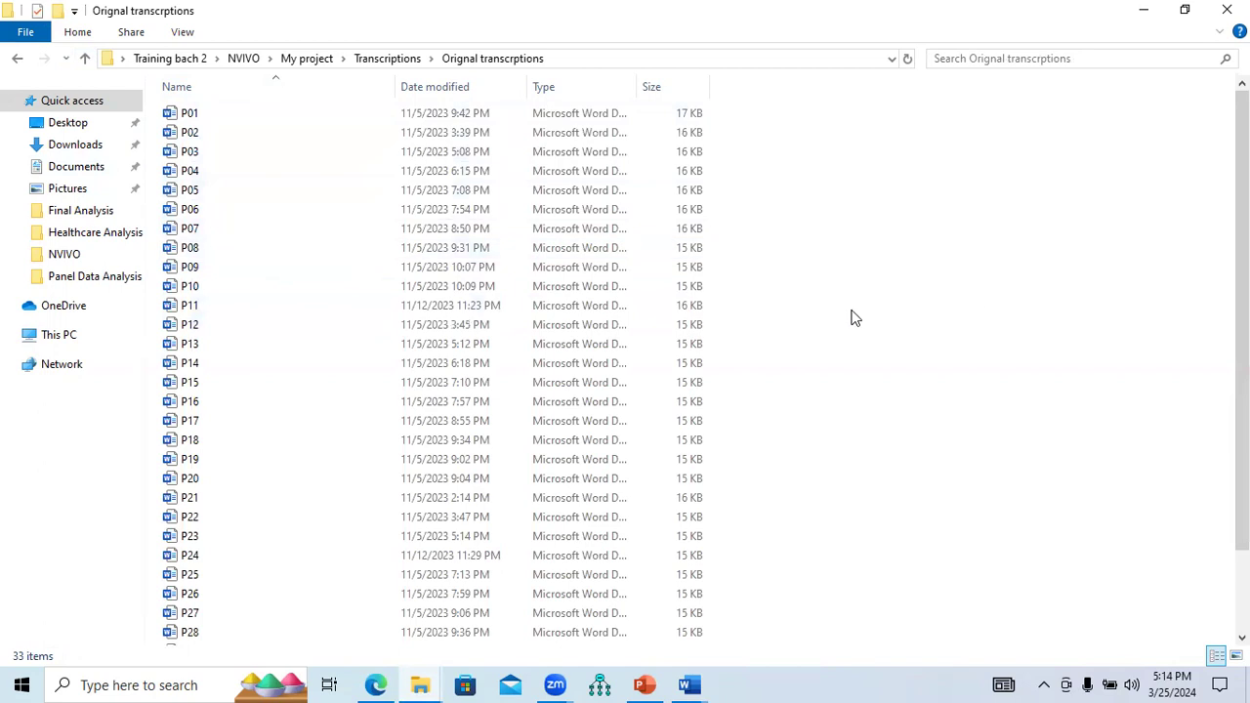
scroll(1033, 375, "down", 2)
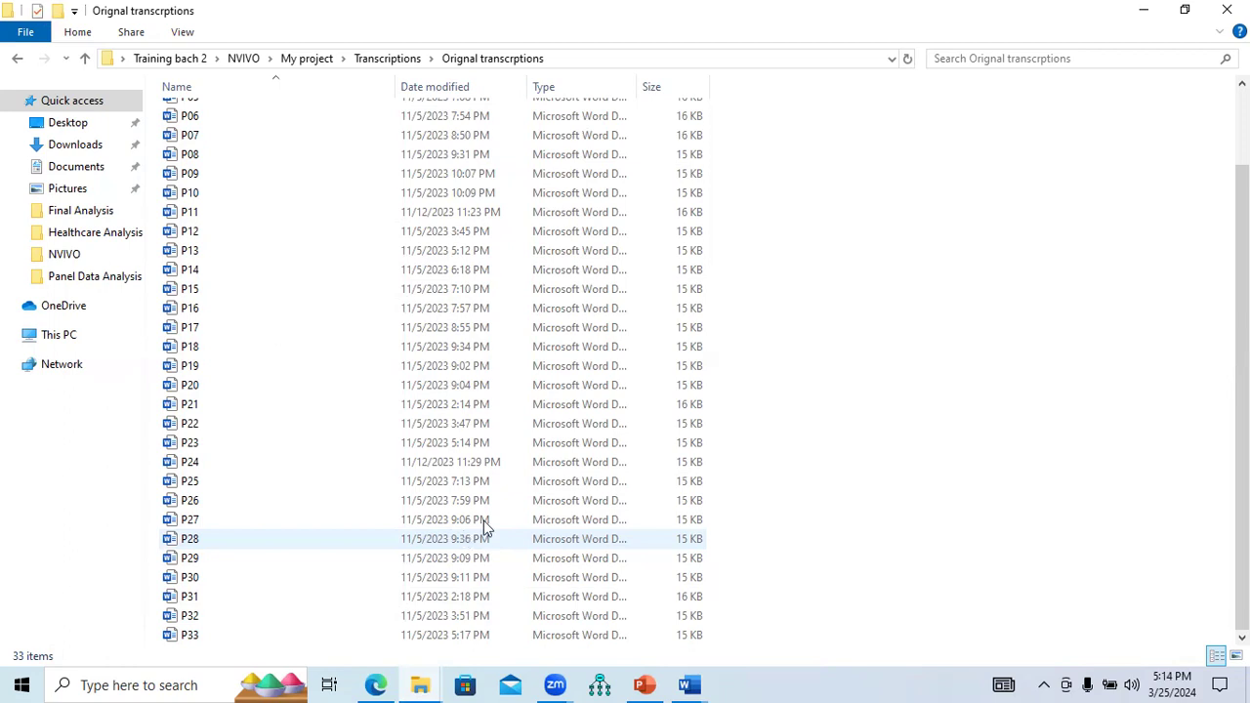
left_click_drag(1241, 410, 1240, 332)
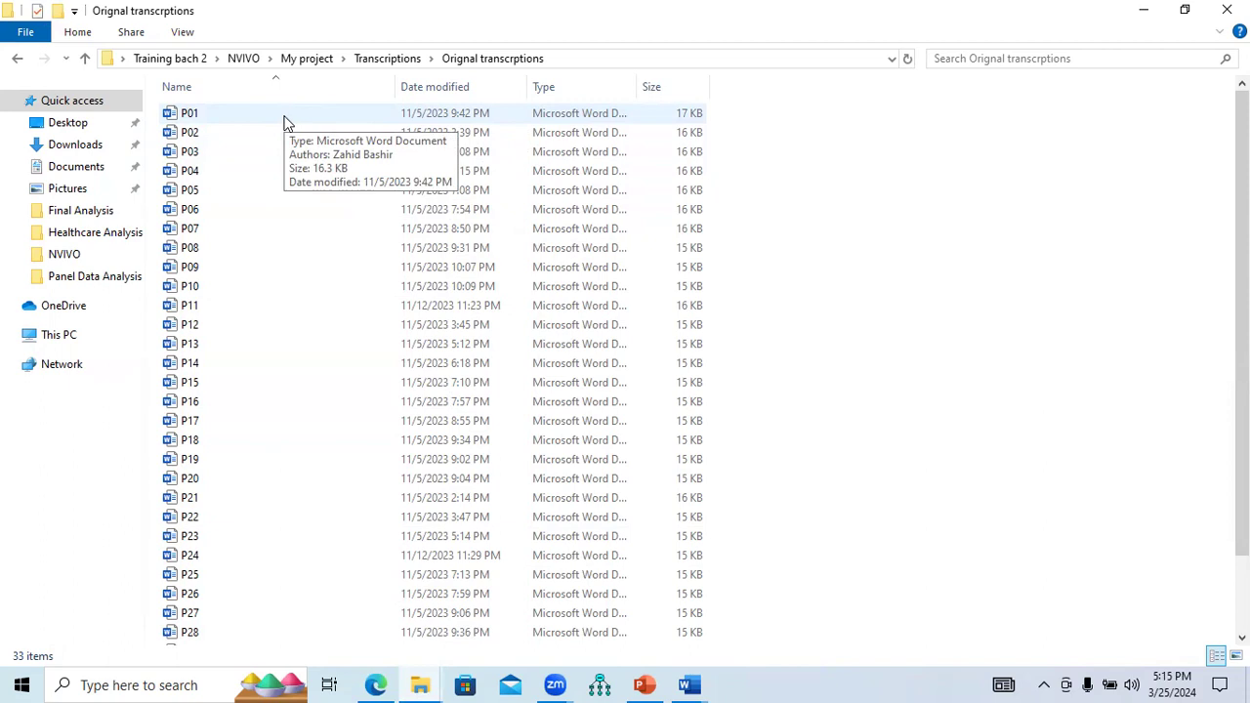
- Open the P01 transcript and read its header lines on the interview date, PSX investment experience, interviewer and interviewee
double_click(285, 118)
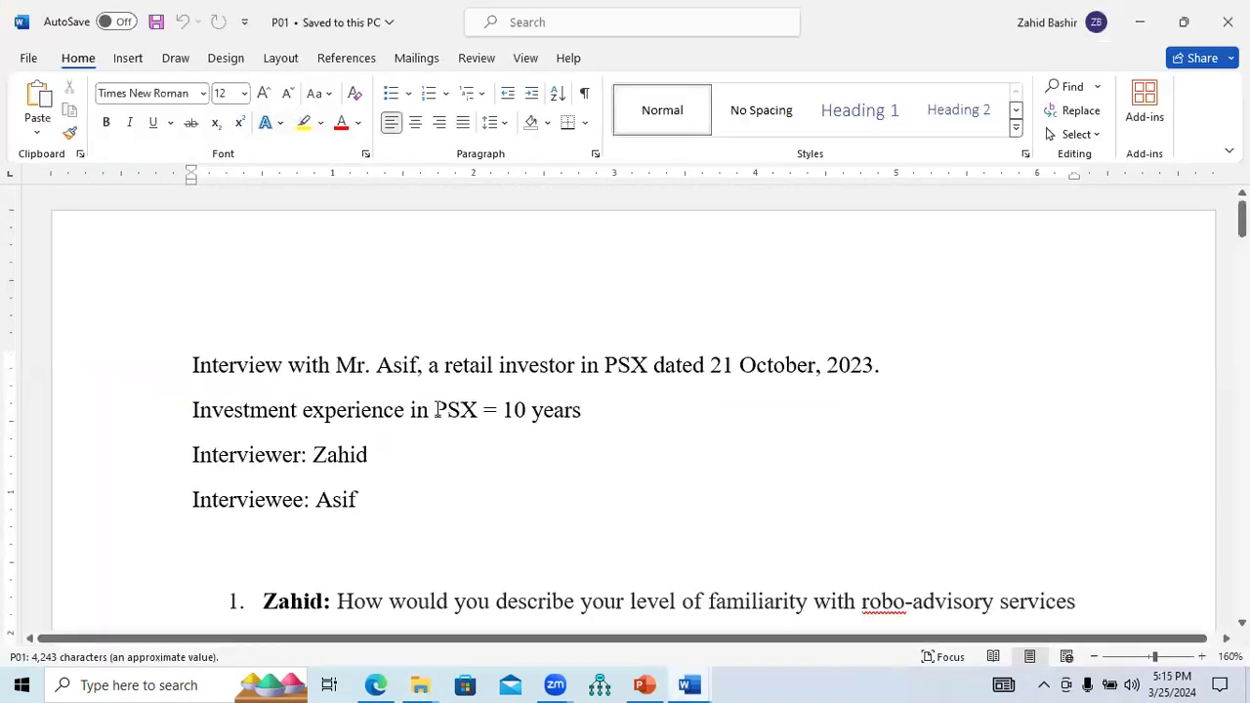
left_click_drag(194, 376, 639, 365)
left_click_drag(882, 365, 723, 364)
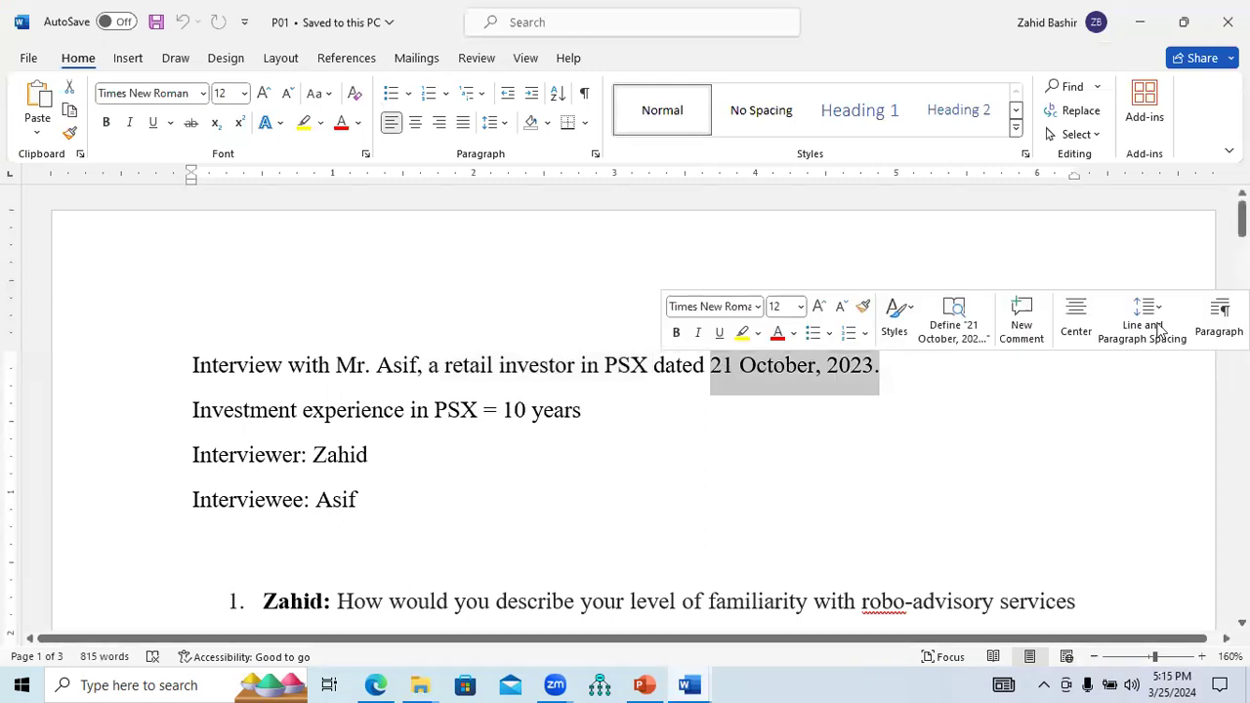
scroll(698, 347, "down", 2)
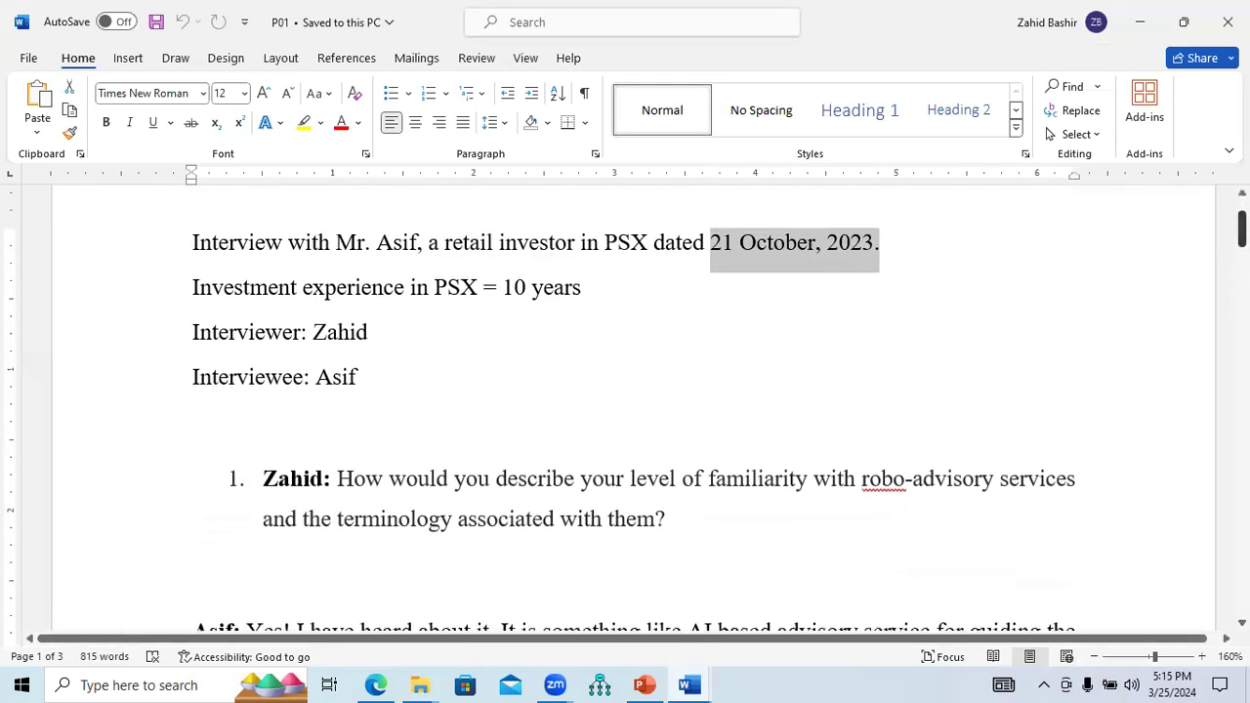
left_click_drag(581, 289, 205, 290)
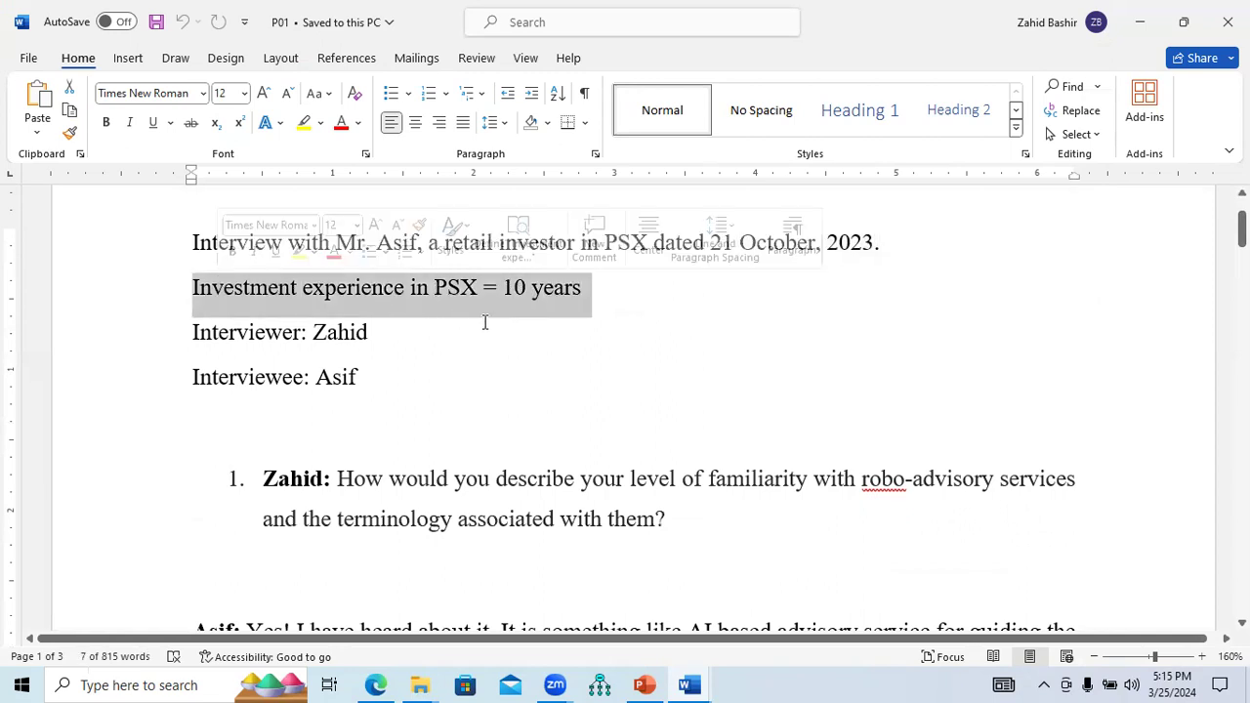
left_click_drag(195, 331, 376, 329)
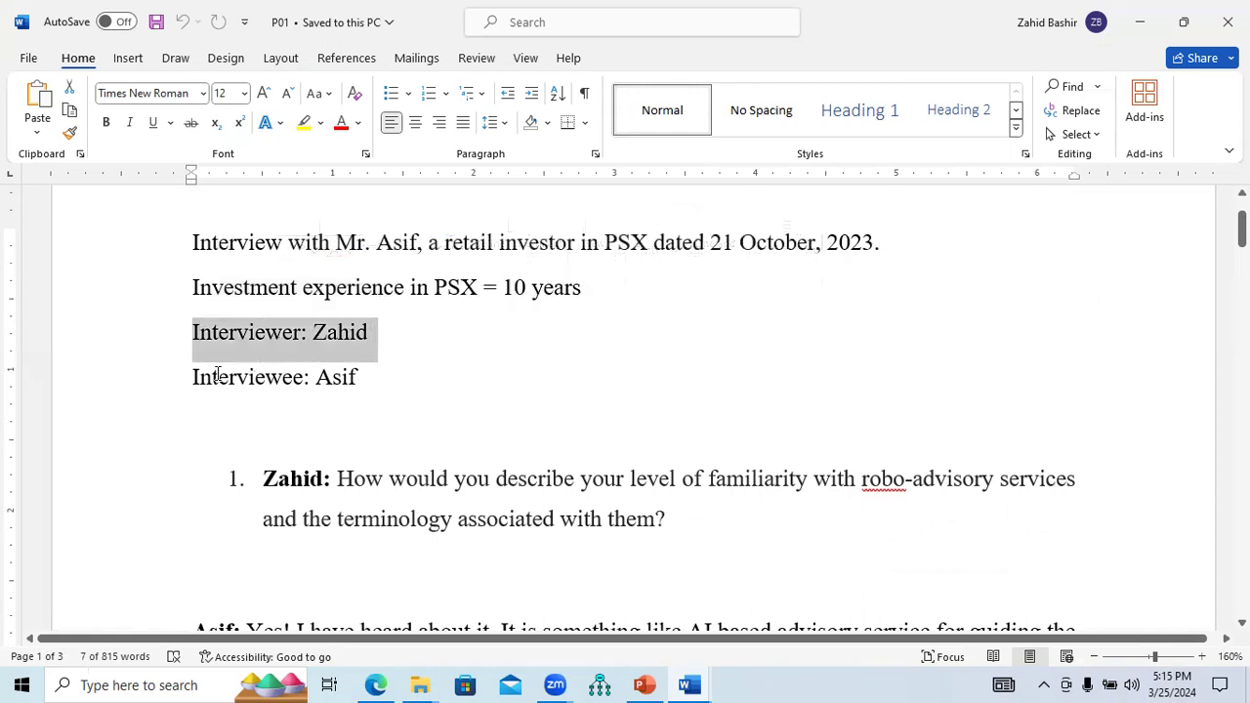
left_click_drag(196, 377, 361, 380)
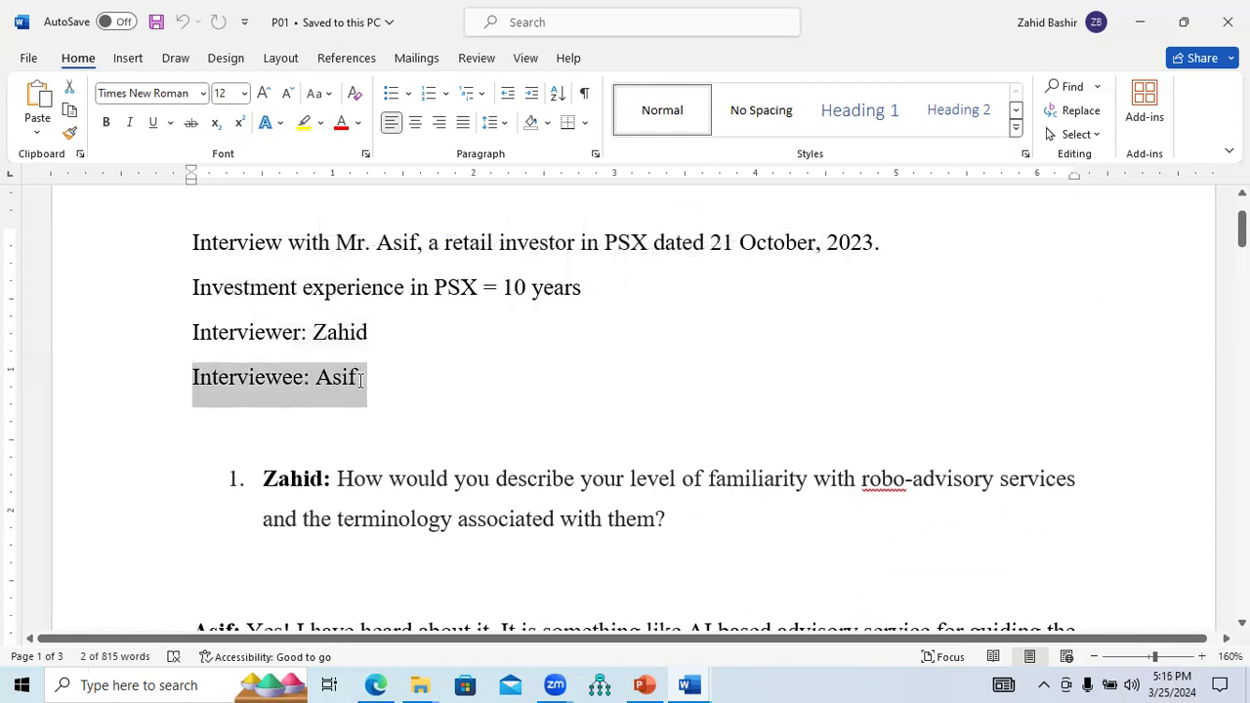
- Examine question 1 on familiarity with robo-advisory services and the participant's answer to it, marking the text while reading
left_click_drag(1241, 230, 1241, 242)
left_click_drag(263, 336, 441, 432)
left_click(371, 344)
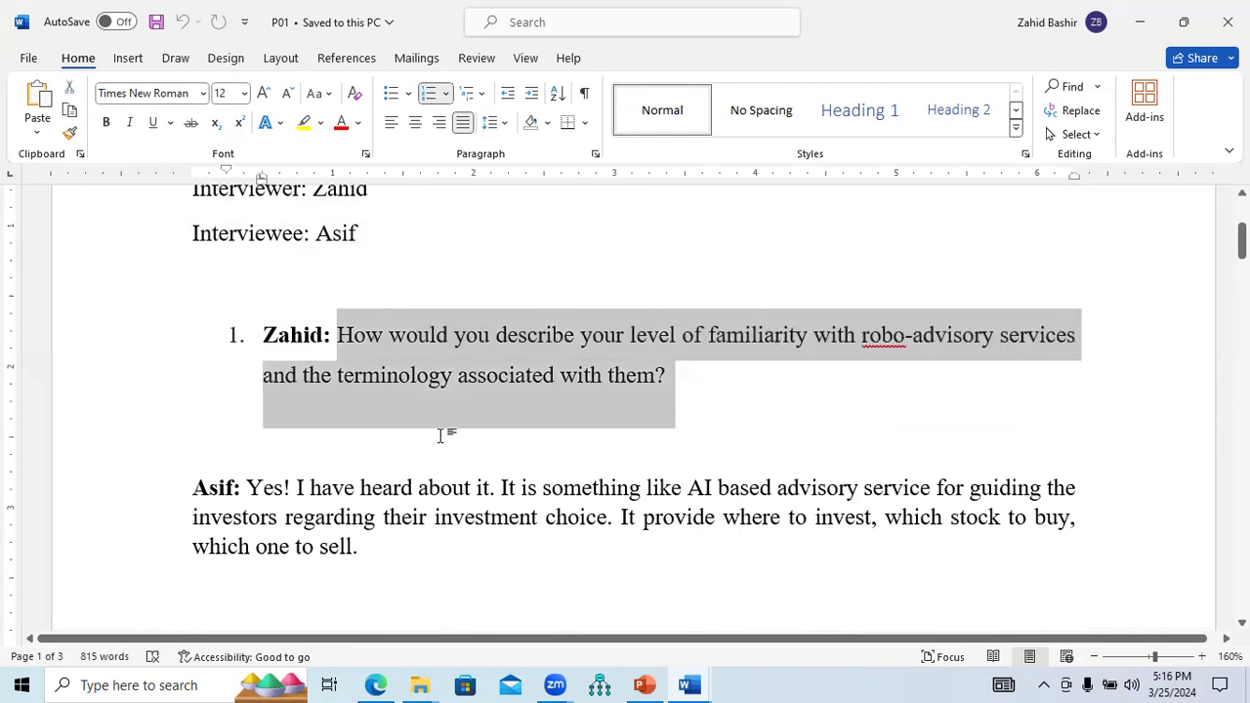
left_click(287, 515)
left_click_drag(247, 488, 1076, 522)
left_click_drag(766, 554, 209, 493)
left_click(389, 566)
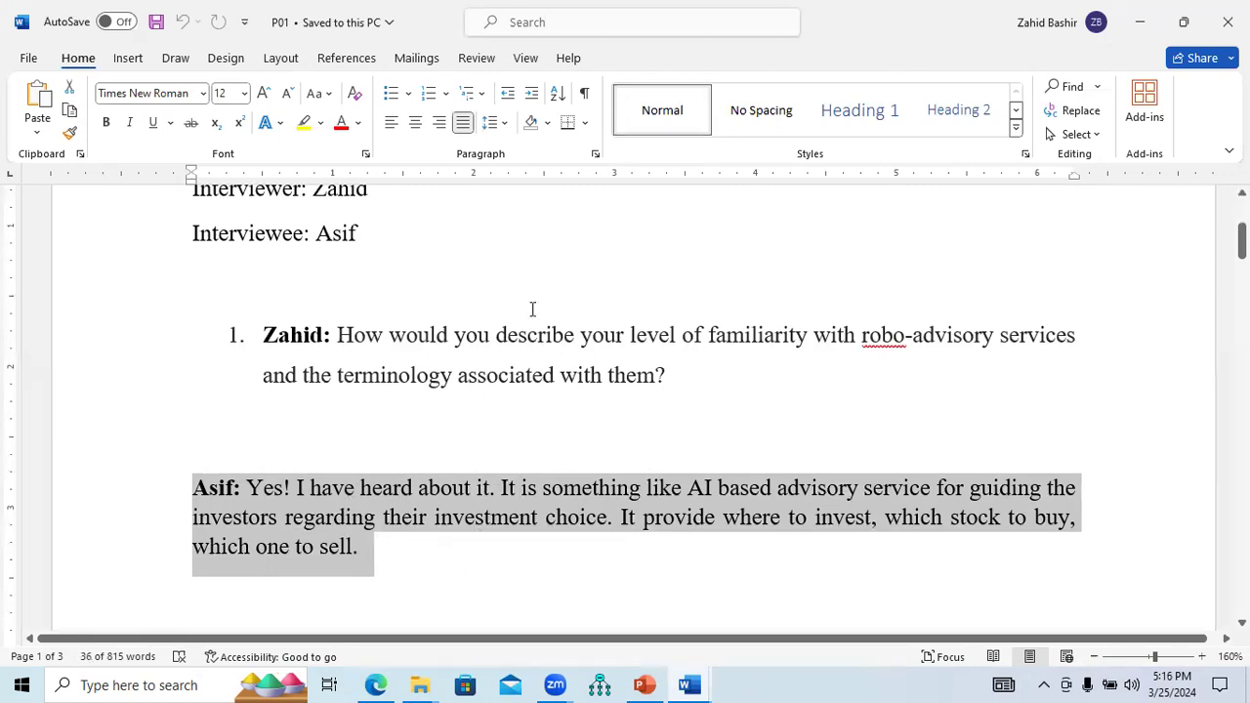
left_click_drag(1241, 239, 1241, 256)
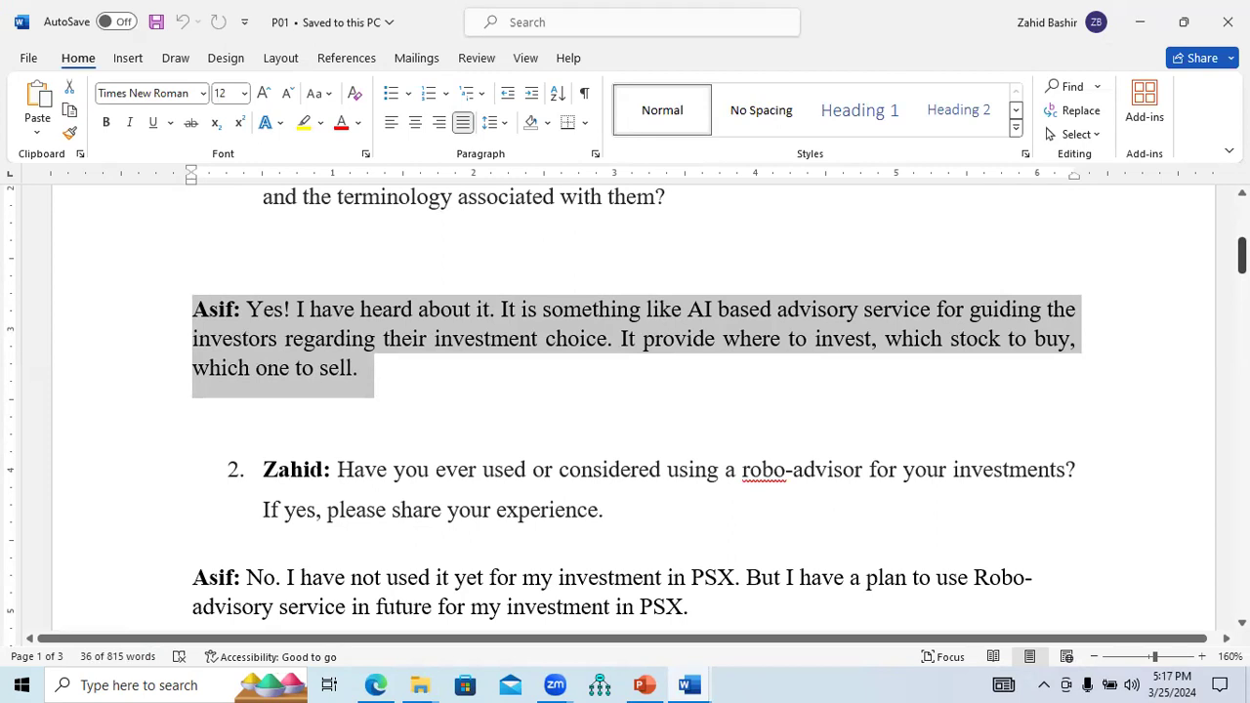
left_click_drag(1242, 256, 1241, 256)
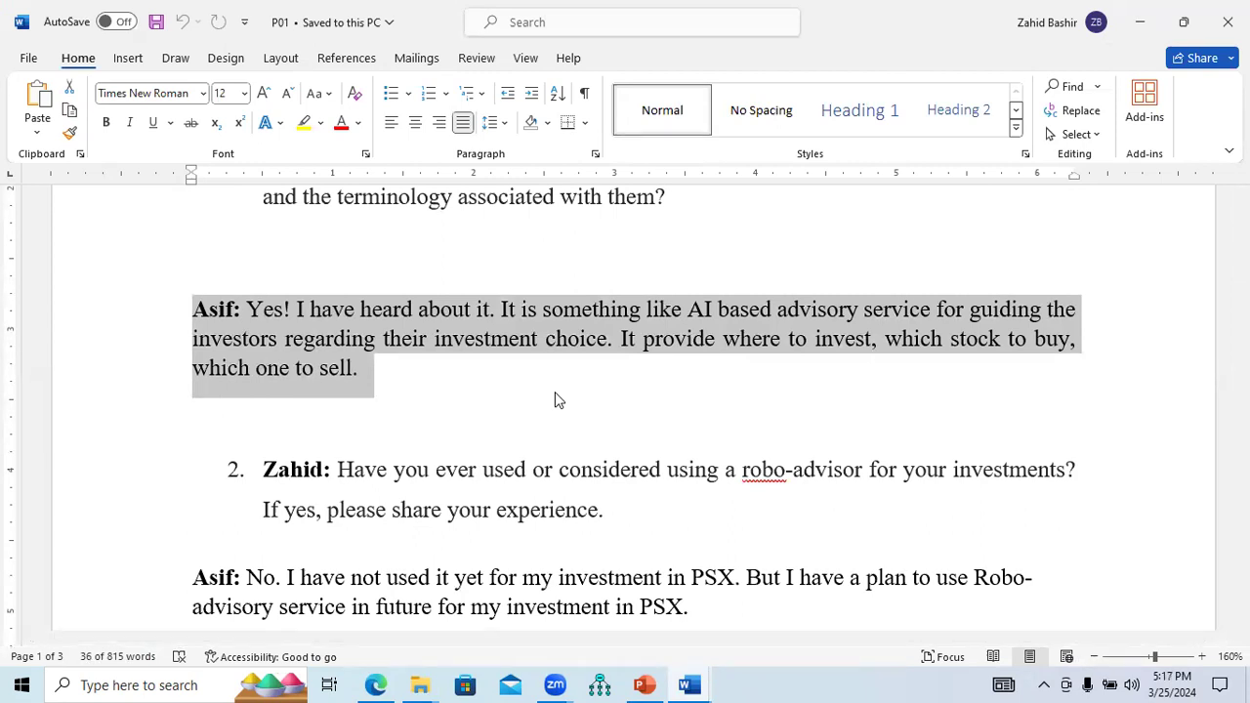
left_click(401, 367)
left_click_drag(362, 369, 201, 310)
left_click(1032, 424)
- Examine question 2 and its answer, move on to question 3, and switch to the PowerPoint presentation
left_click_drag(1241, 254, 1241, 267)
left_click_drag(598, 356, 326, 302)
left_click_drag(723, 439, 267, 420)
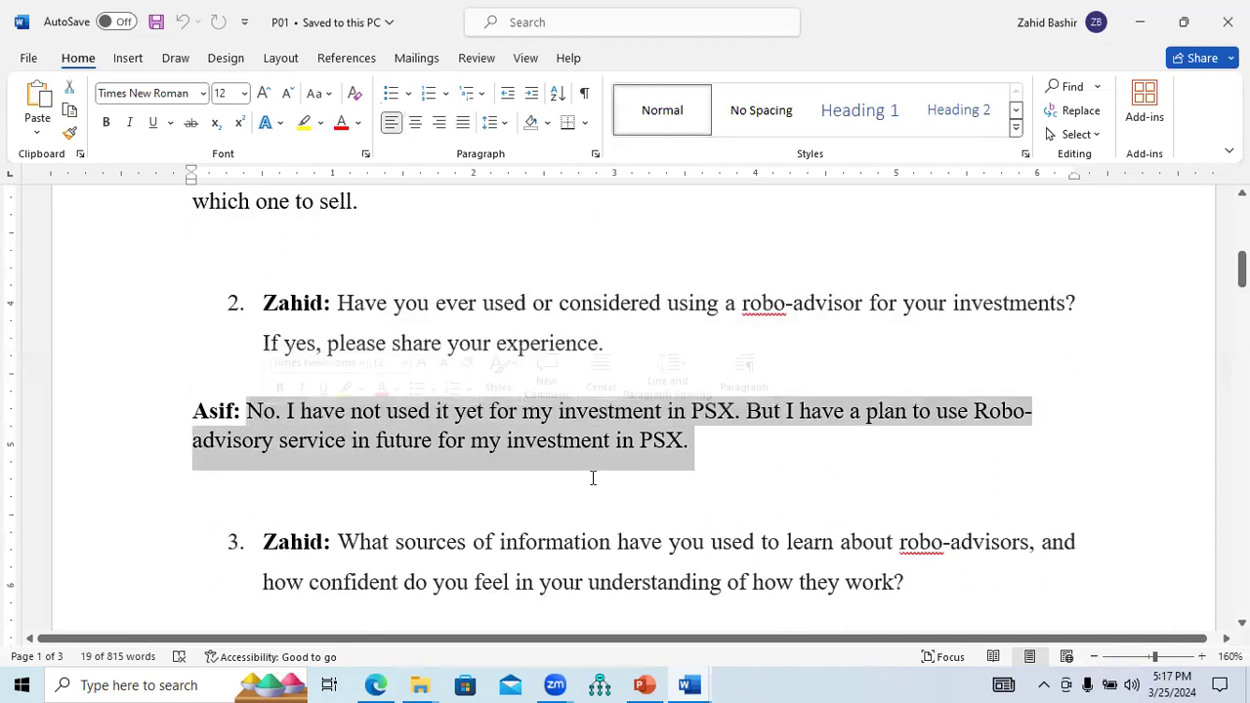
left_click_drag(1240, 266, 1241, 282)
left_click(652, 683)
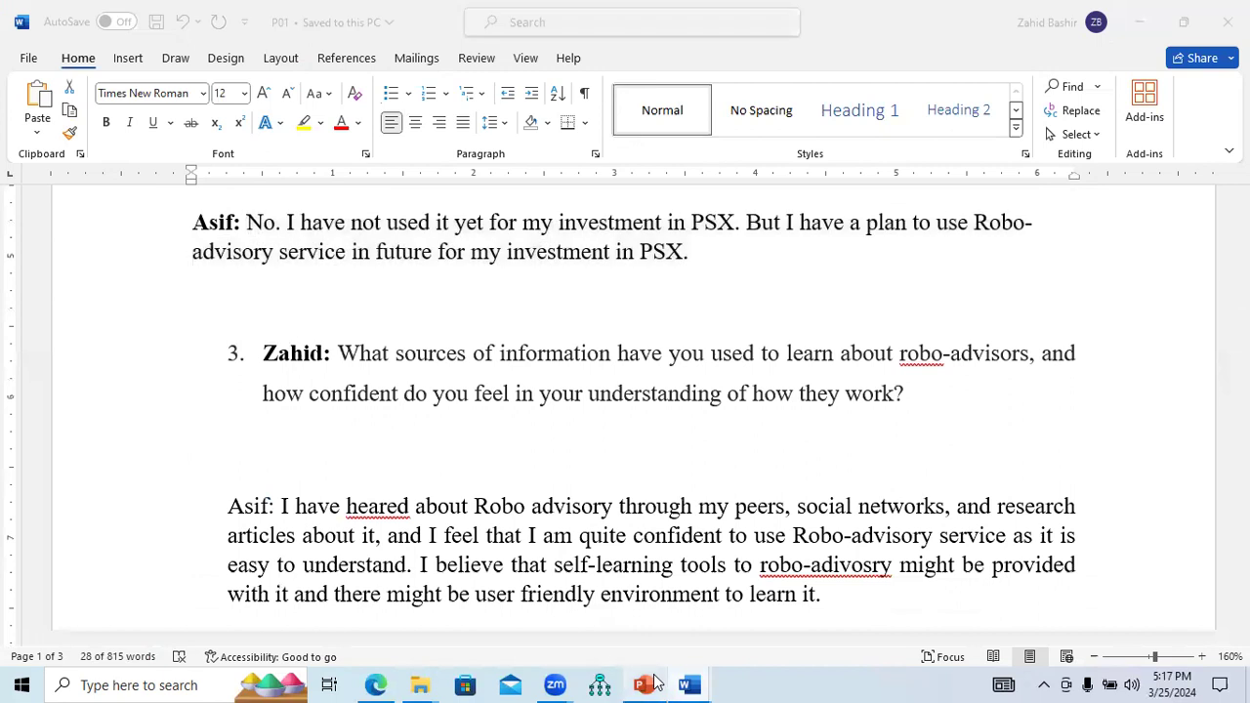
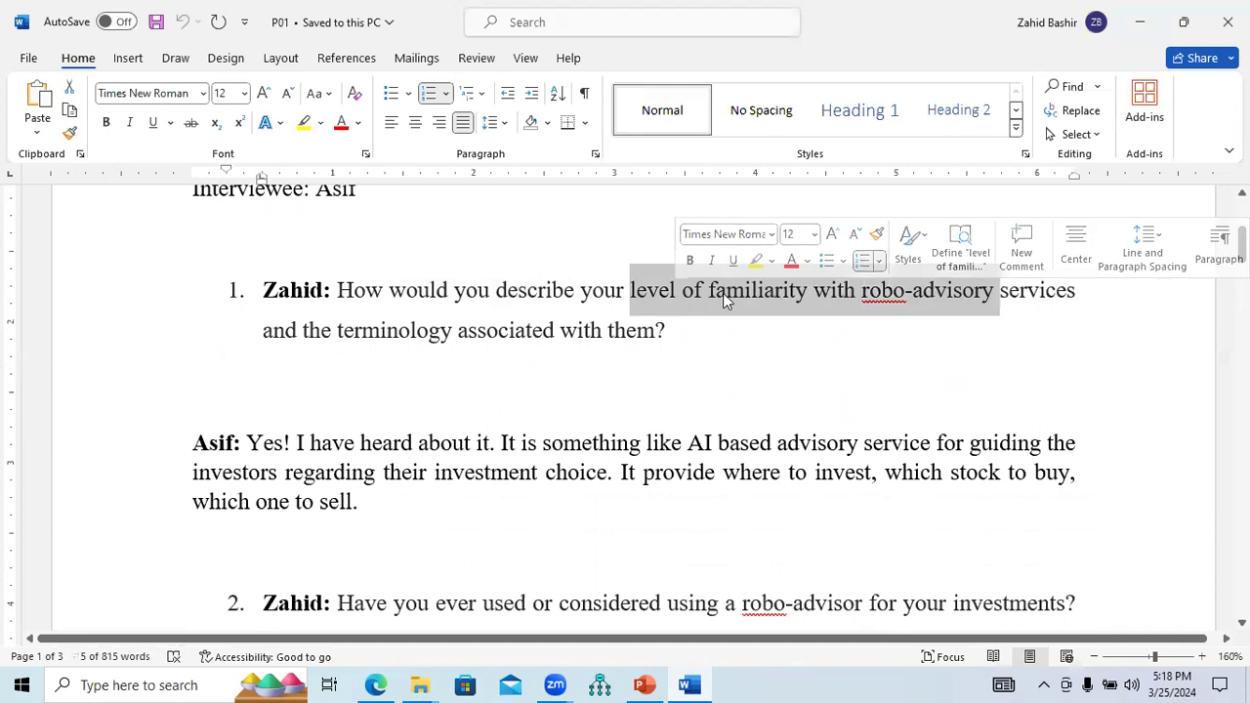
- Highlight in yellow "level of familiarity with robo-advisory" in question 1 and "Yes!" and "AI based advisory service" in its answer
left_click(304, 122)
key("Right")
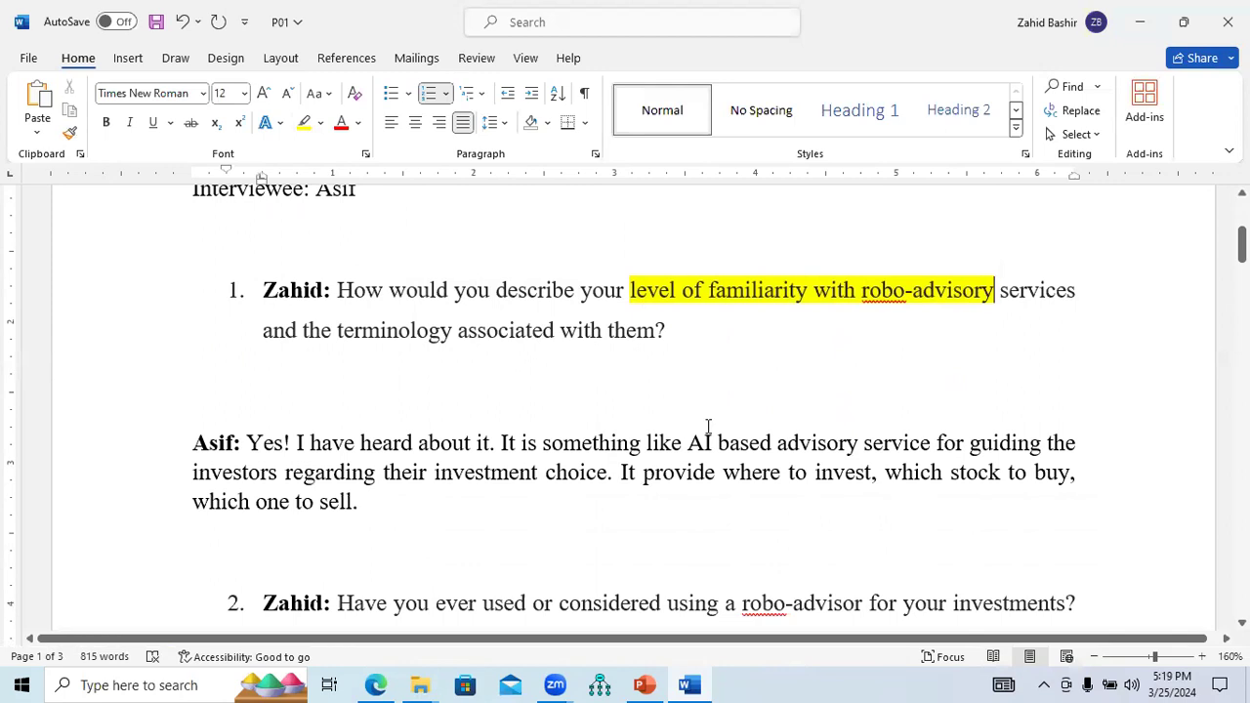
left_click_drag(247, 442, 293, 441)
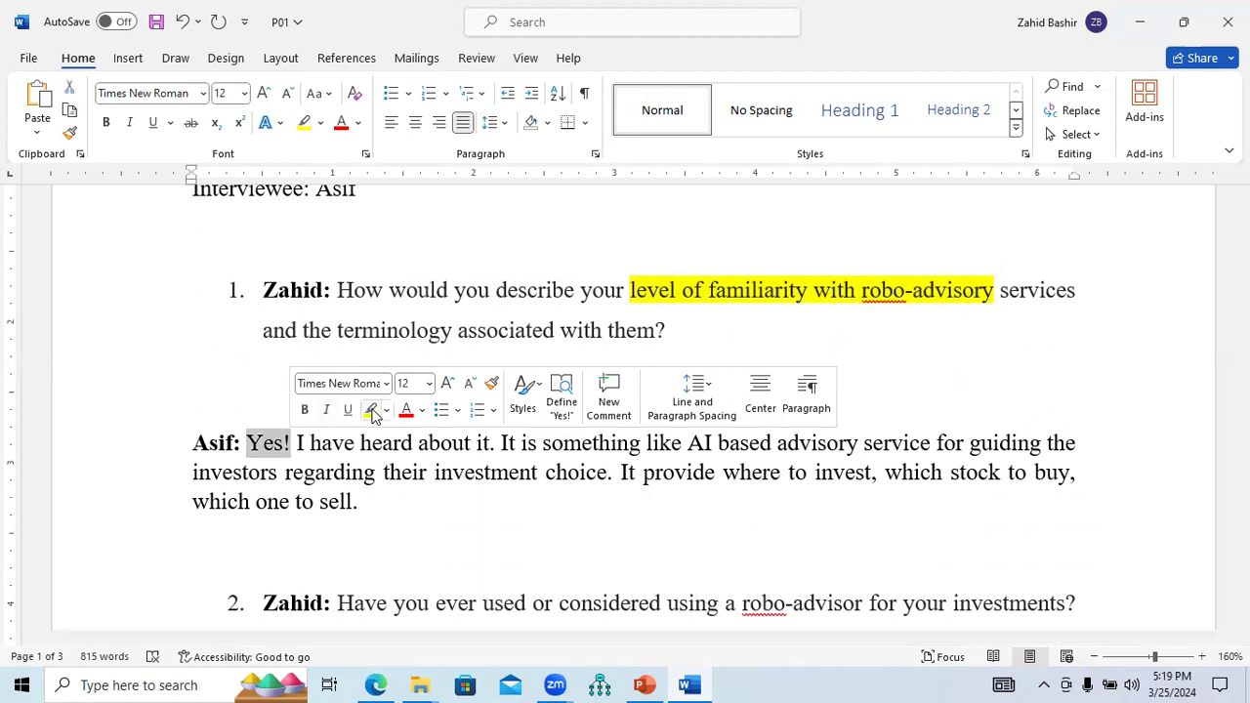
left_click(371, 409)
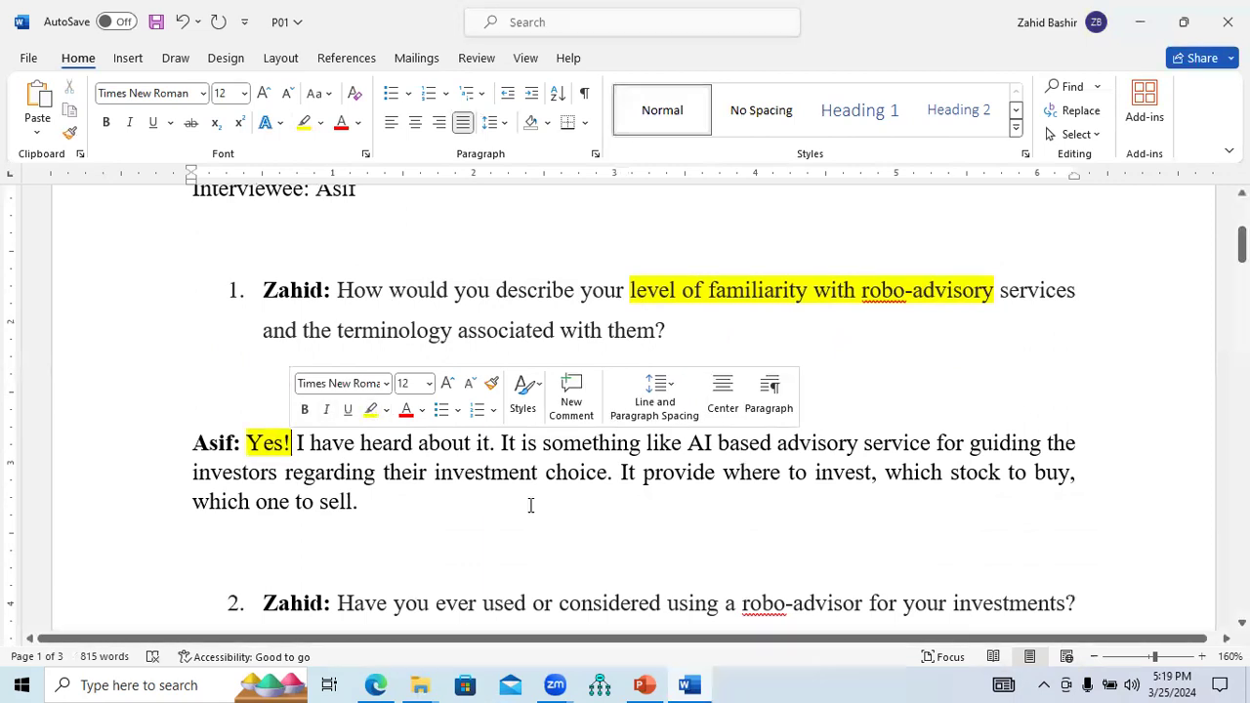
left_click(430, 476)
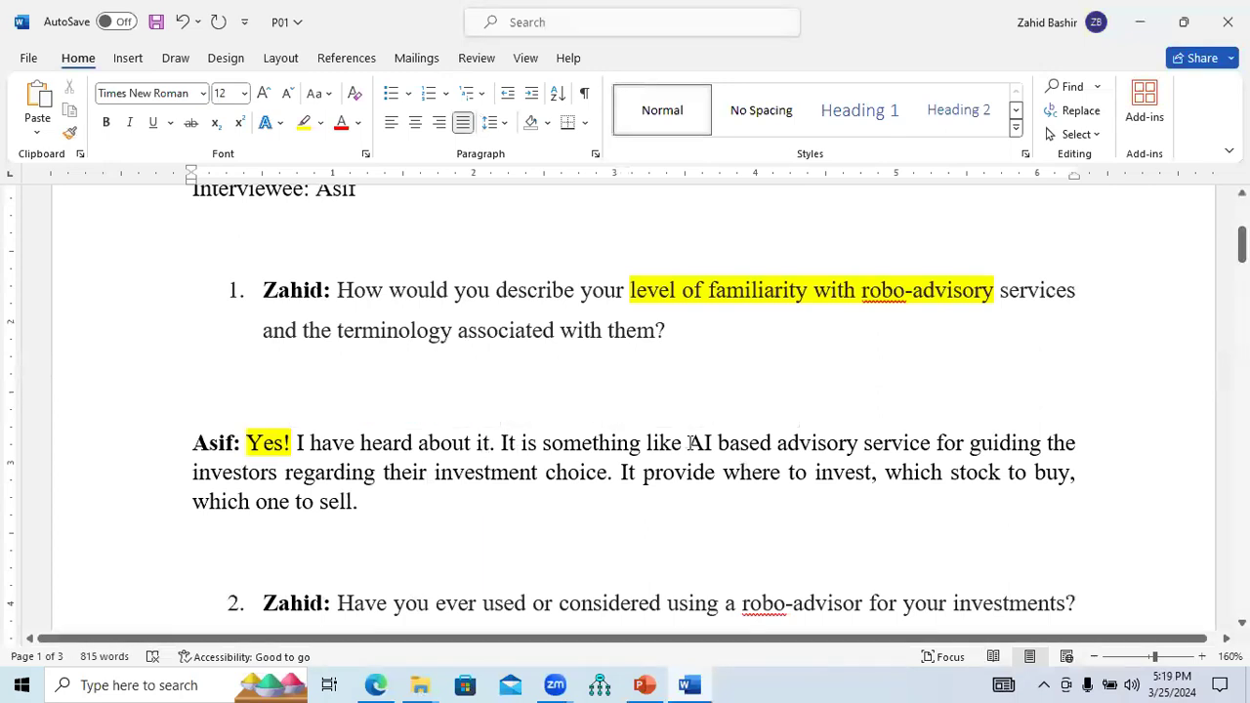
left_click_drag(690, 443, 889, 445)
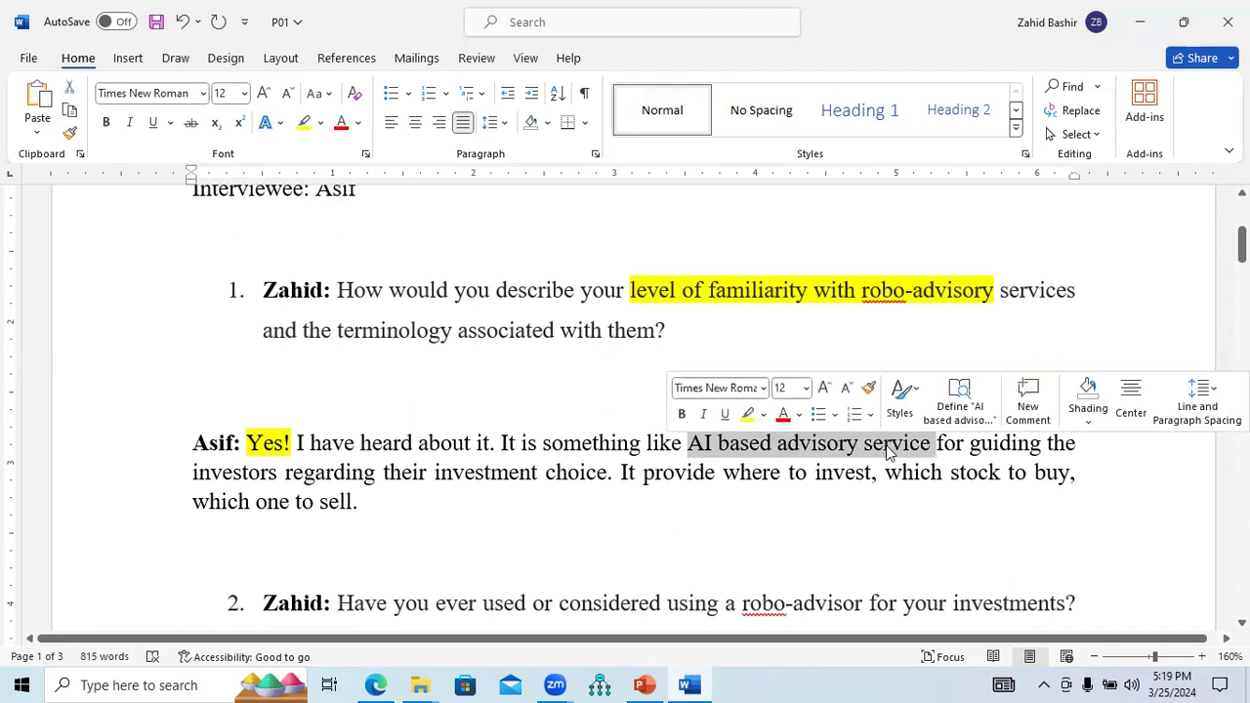
left_click(747, 416)
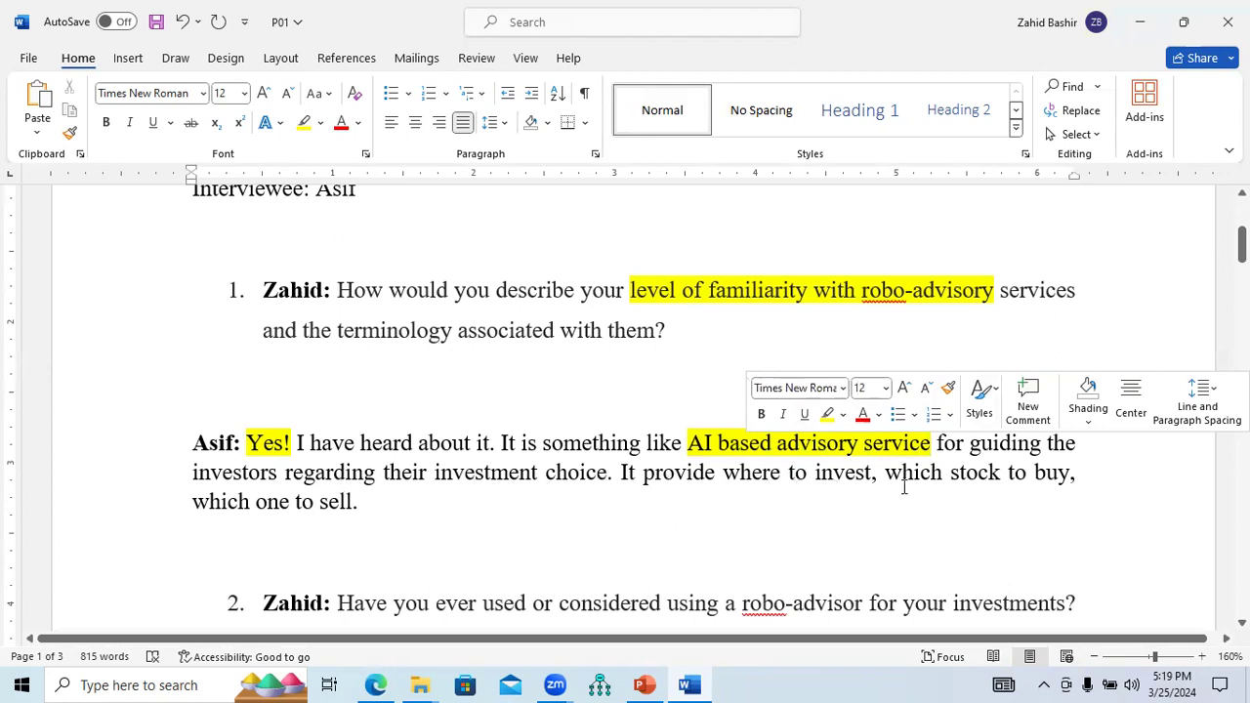
- Add the note "(It guide for investment)" at the end of the answer to question 1 and highlight it in yellow
left_click(375, 507)
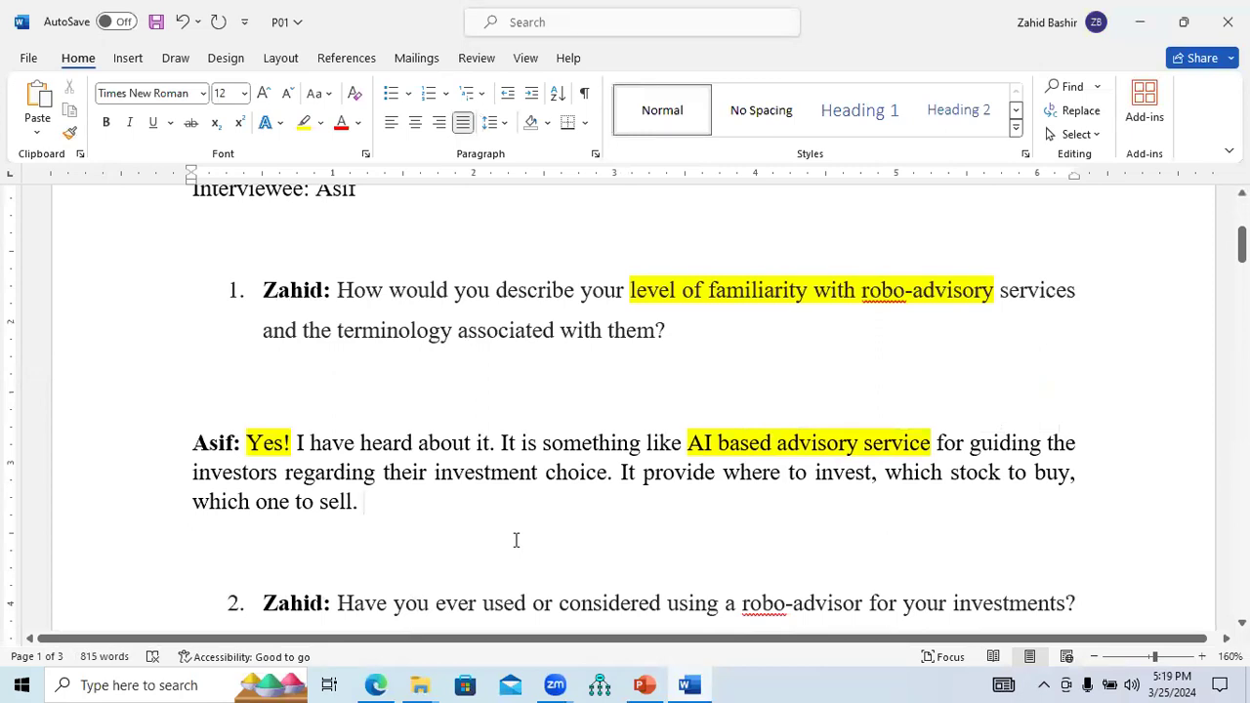
type("(")
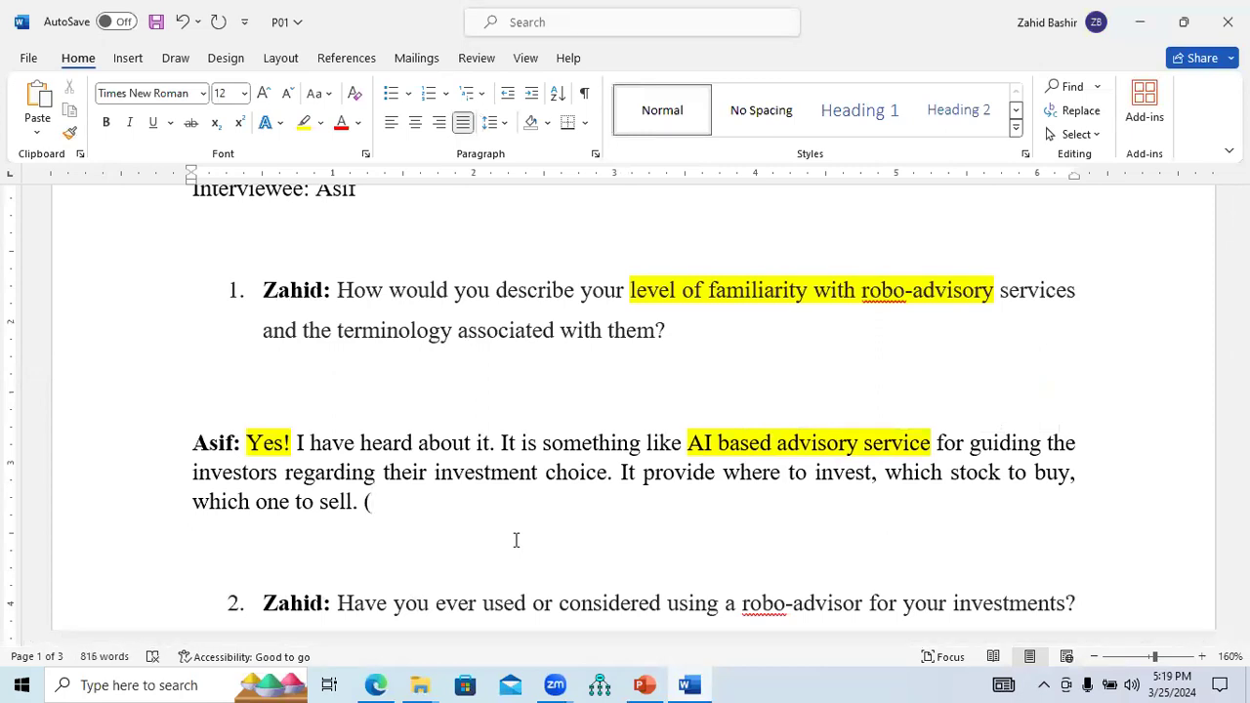
type("It guide for inv")
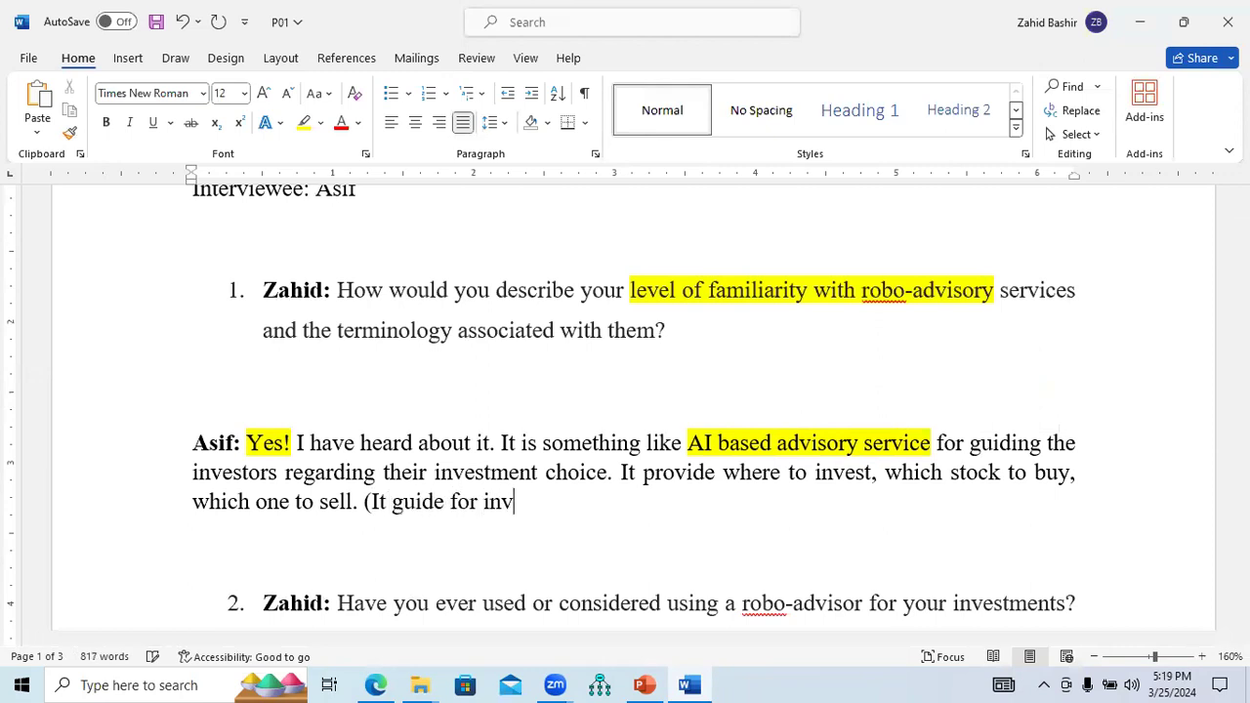
type("estment)")
left_click_drag(591, 506, 367, 513)
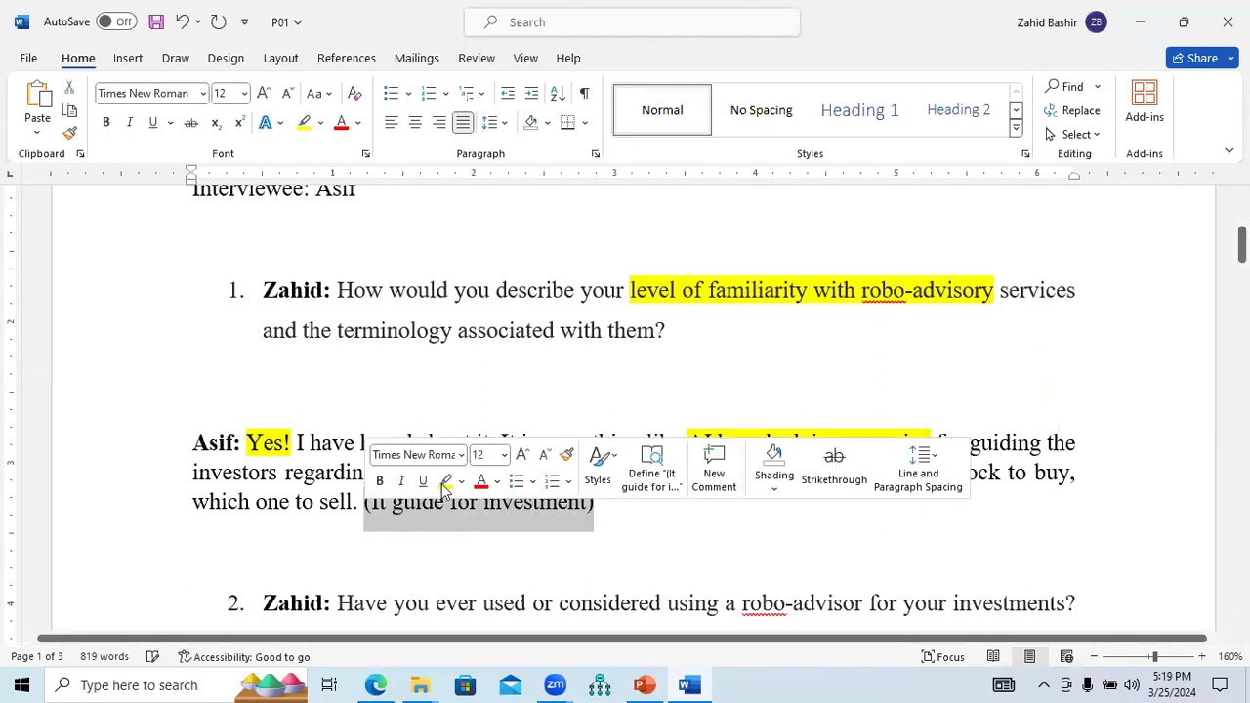
left_click(447, 481)
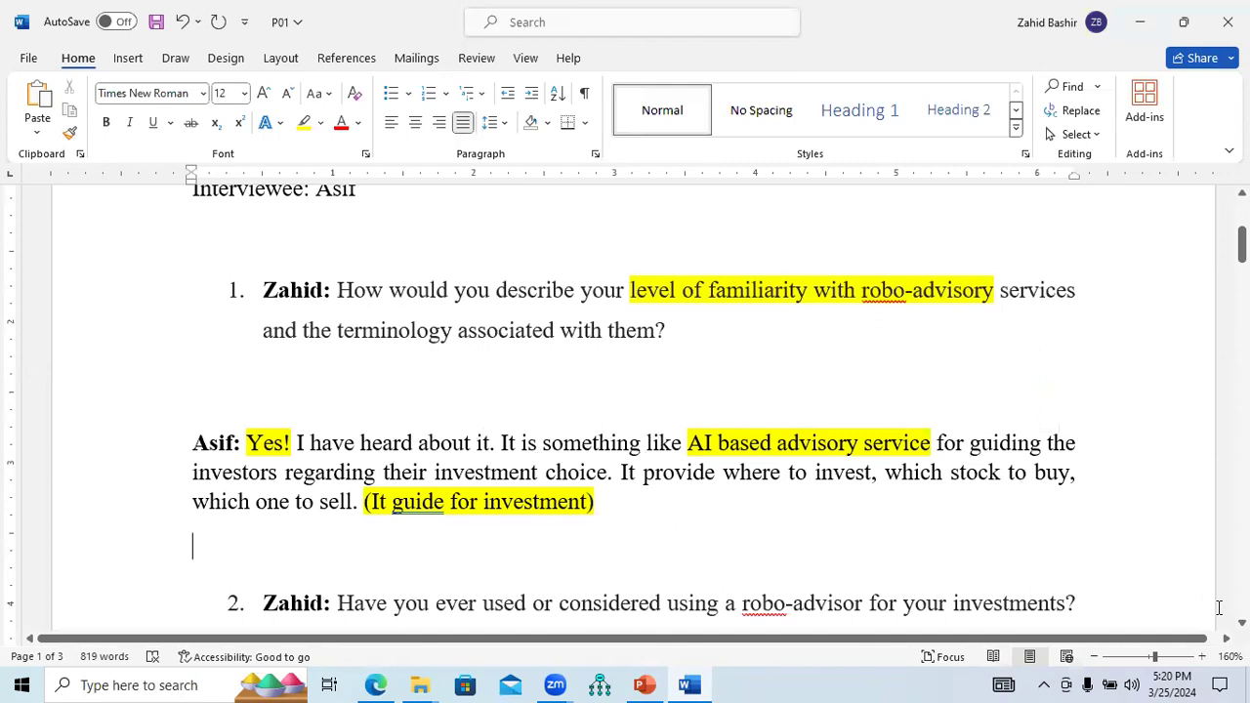
- In the answer to question 2, highlight in yellow "No." and "But I have a plan to use Robo-advisory service in future for my investment in PSX"
scroll(634, 410, "down", 3)
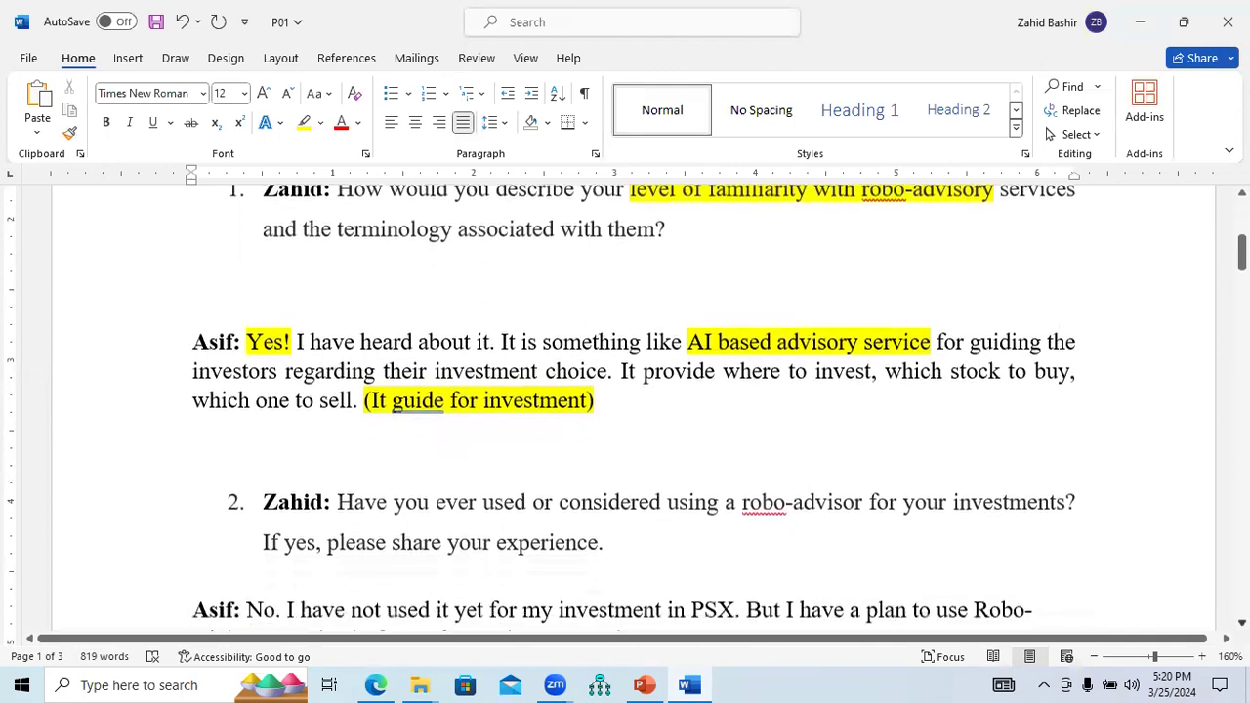
scroll(684, 433, "down", 2)
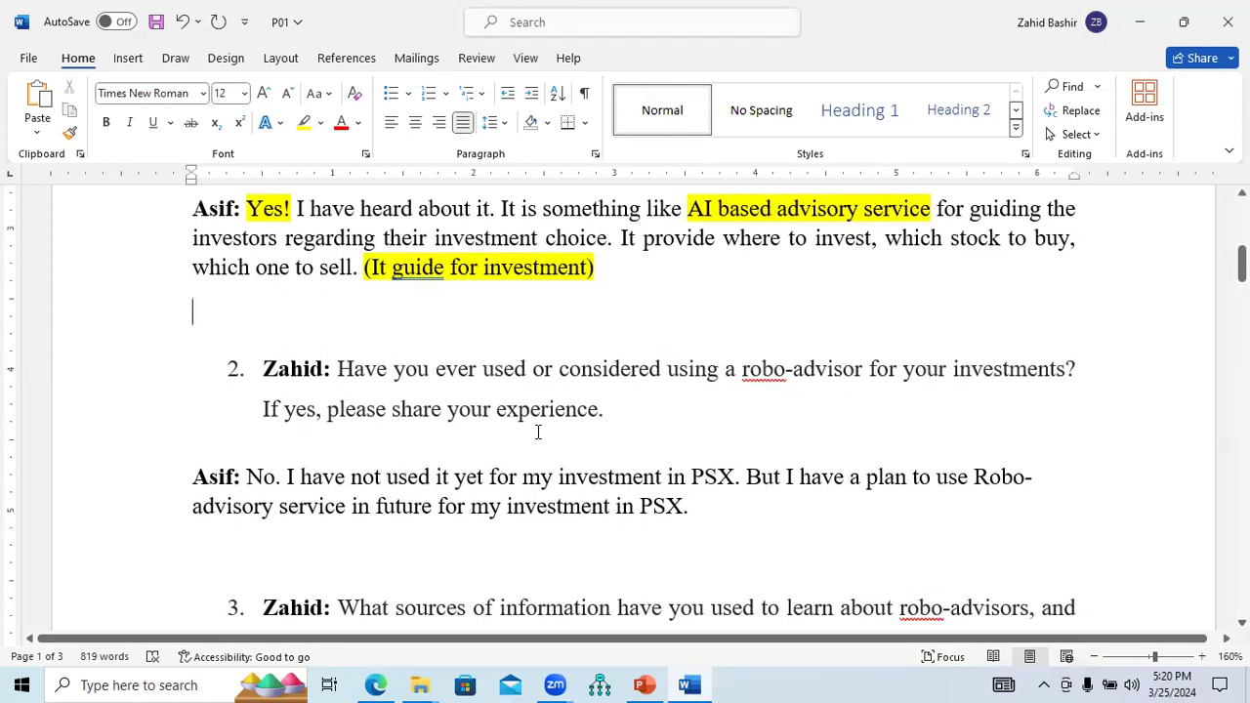
left_click_drag(353, 371, 650, 384)
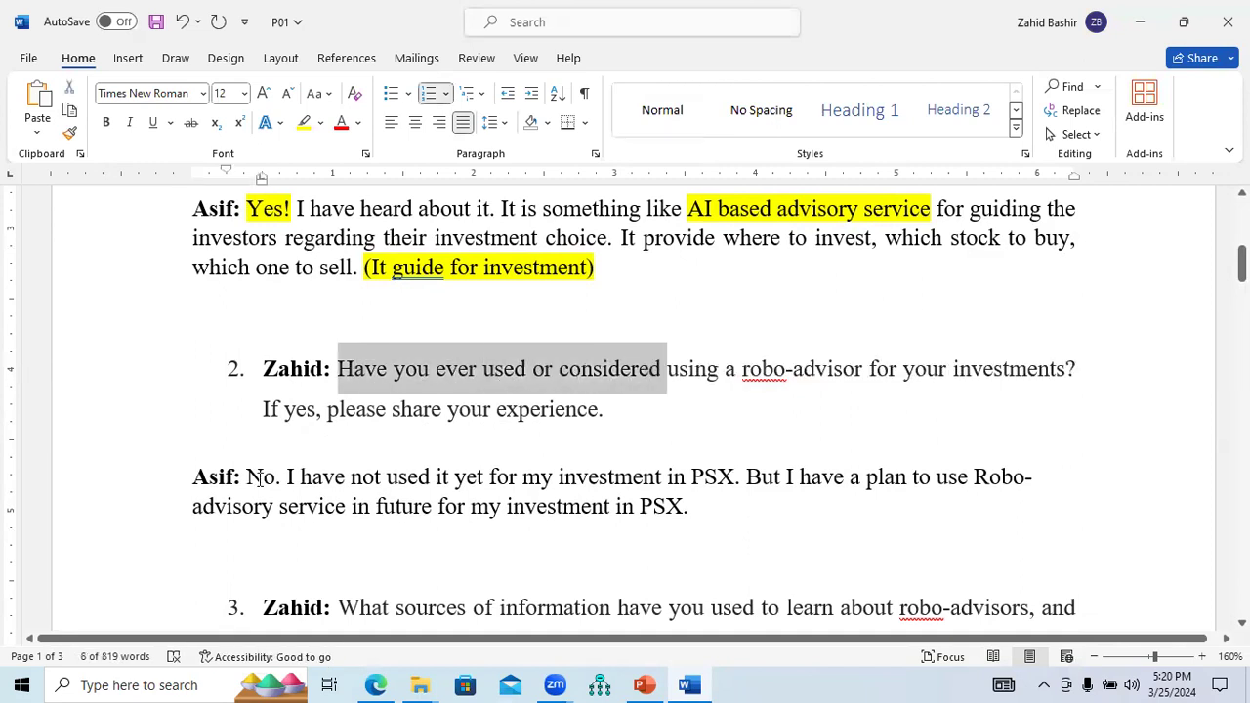
left_click_drag(247, 479, 281, 483)
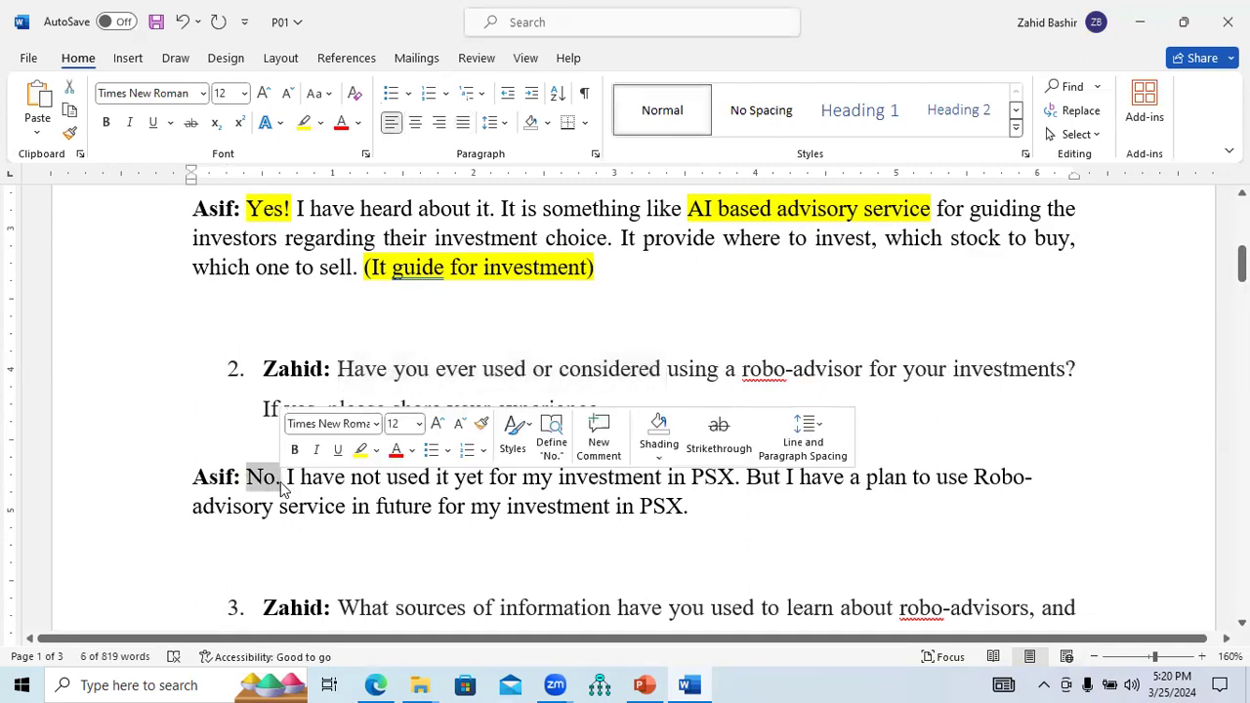
left_click(360, 450)
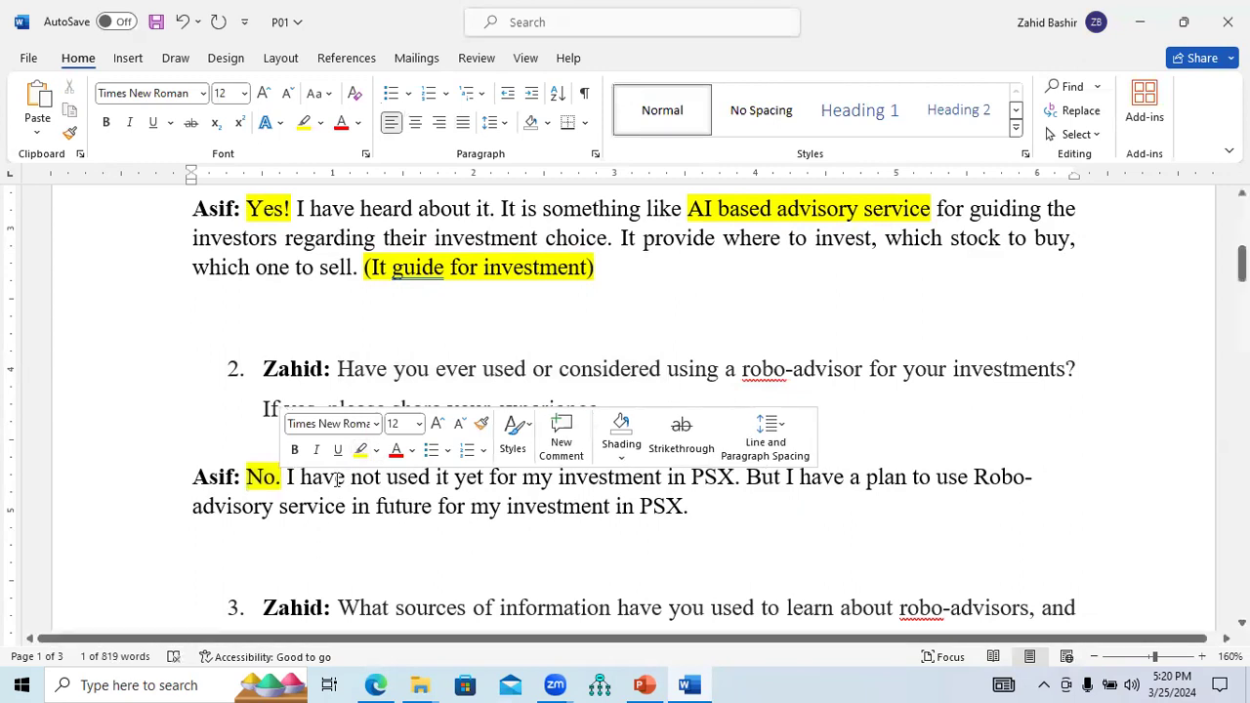
key("Right")
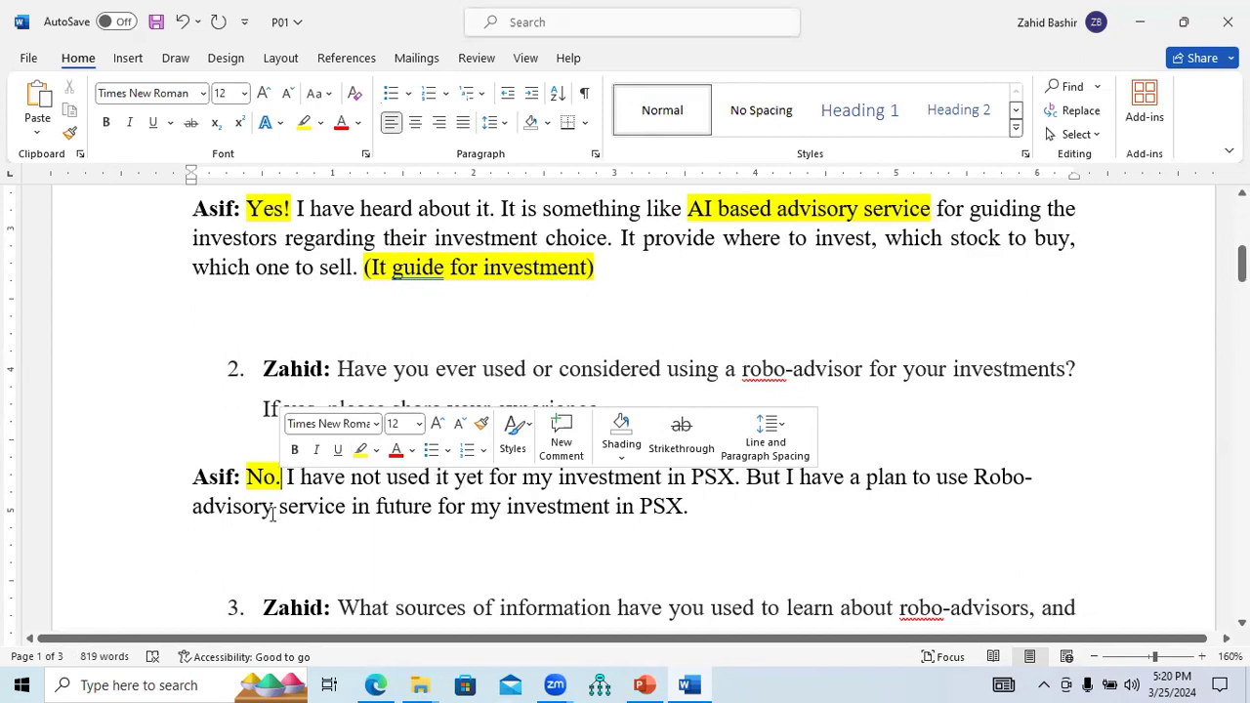
left_click_drag(746, 476, 1022, 483)
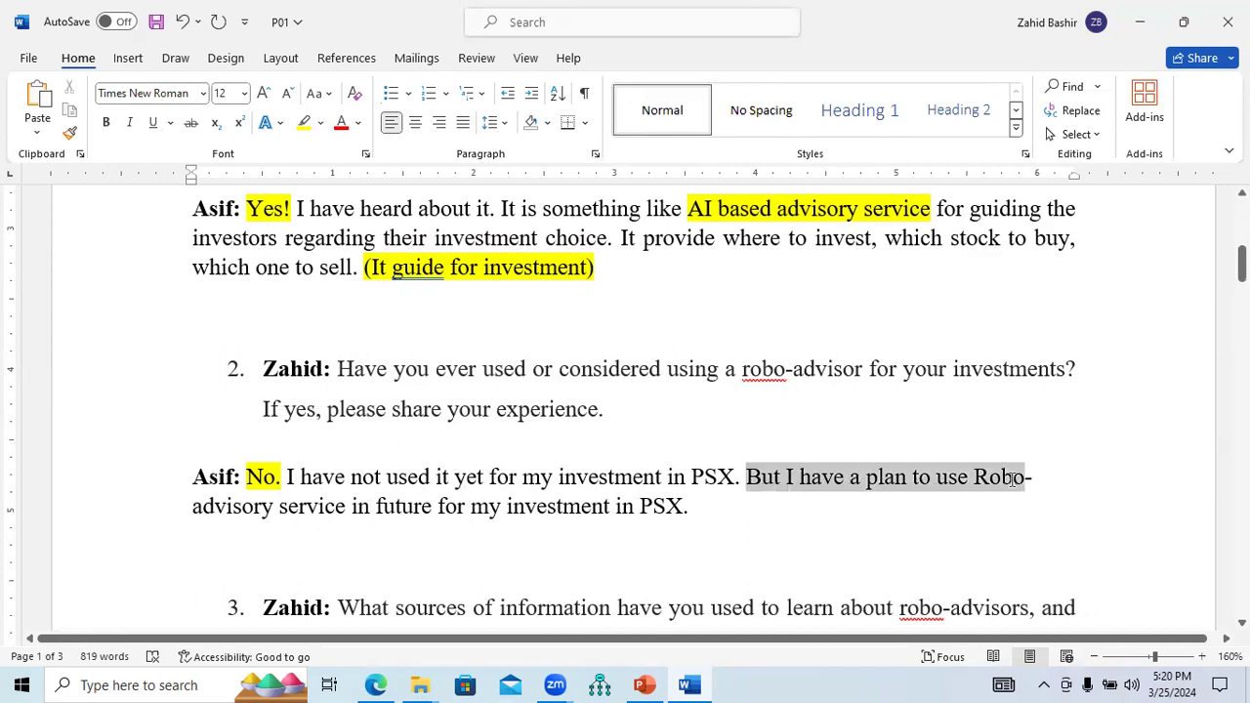
left_click_drag(940, 498, 695, 511)
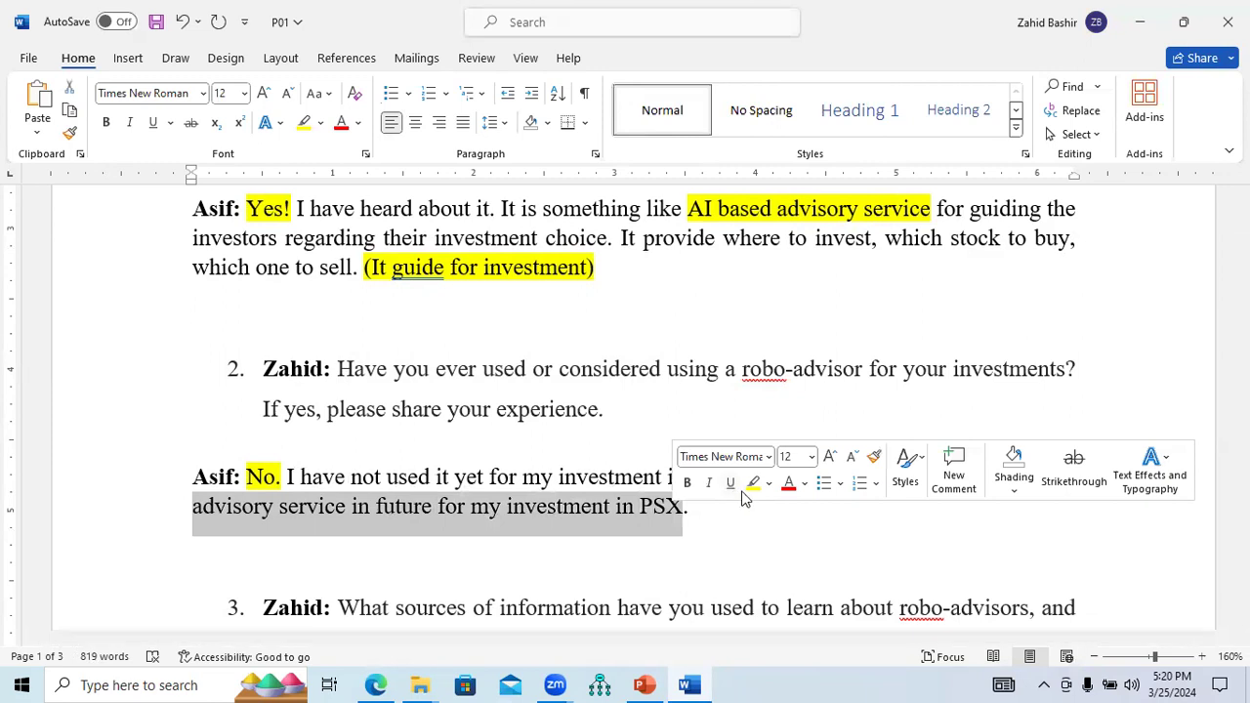
left_click(752, 485)
- Add the note "(Yes, or no)" at the end of the answer to question 2 and highlight "no" in yellow
left_click(720, 506)
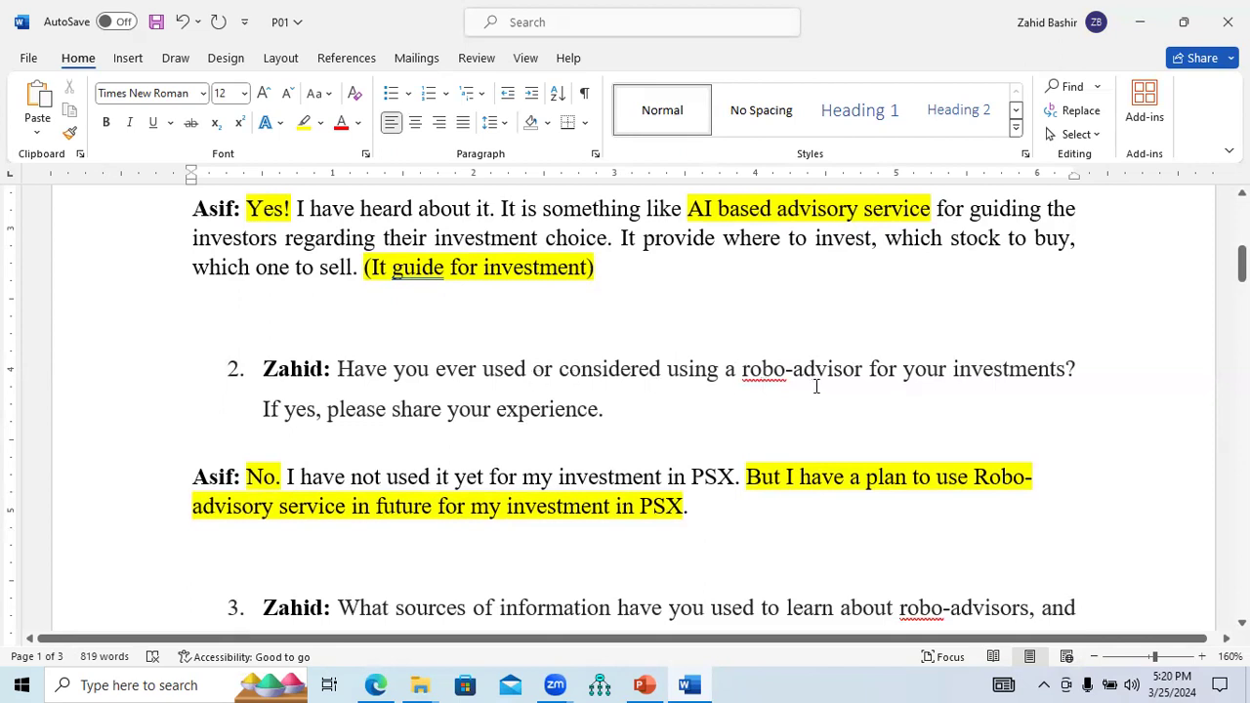
type("(")
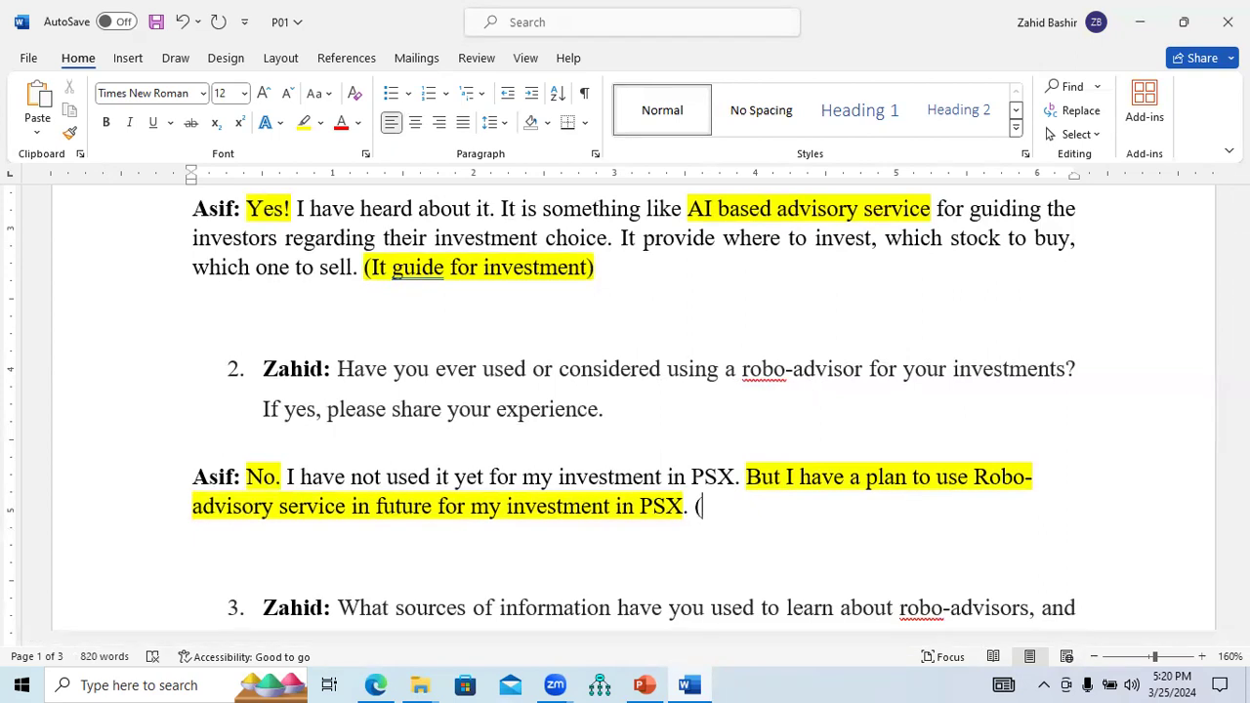
type("Yes, or no)")
double_click(779, 508)
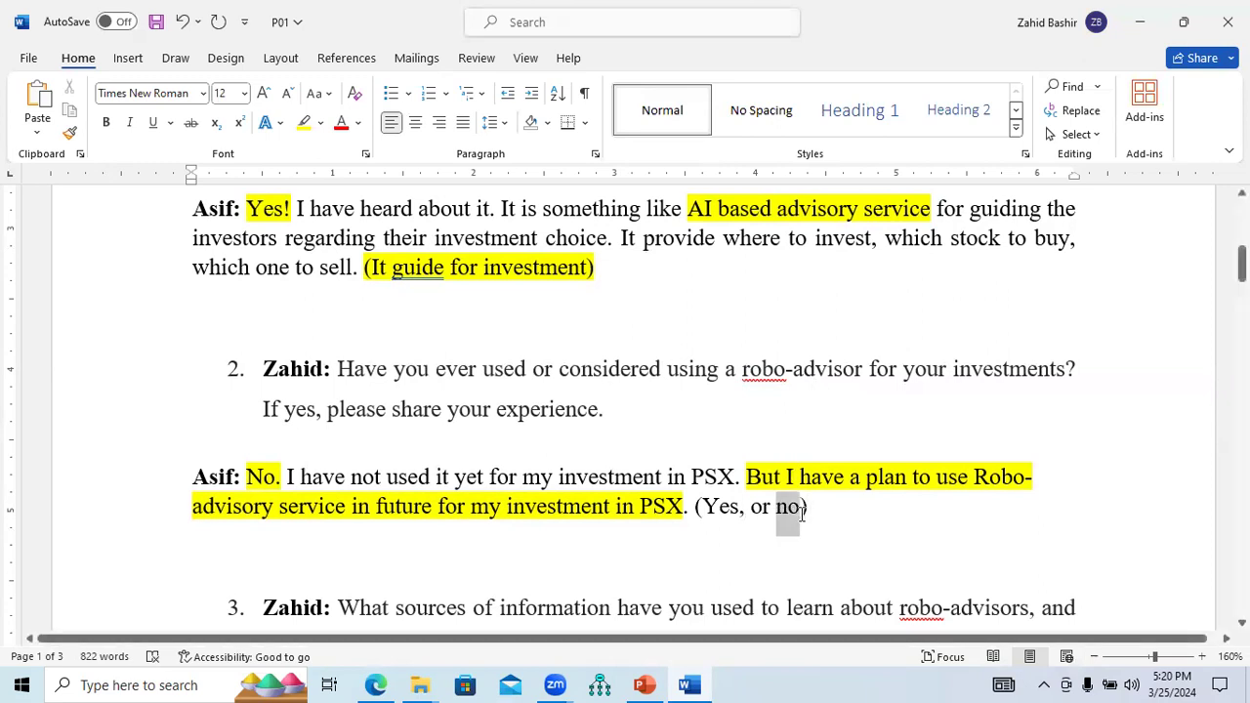
left_click(770, 482)
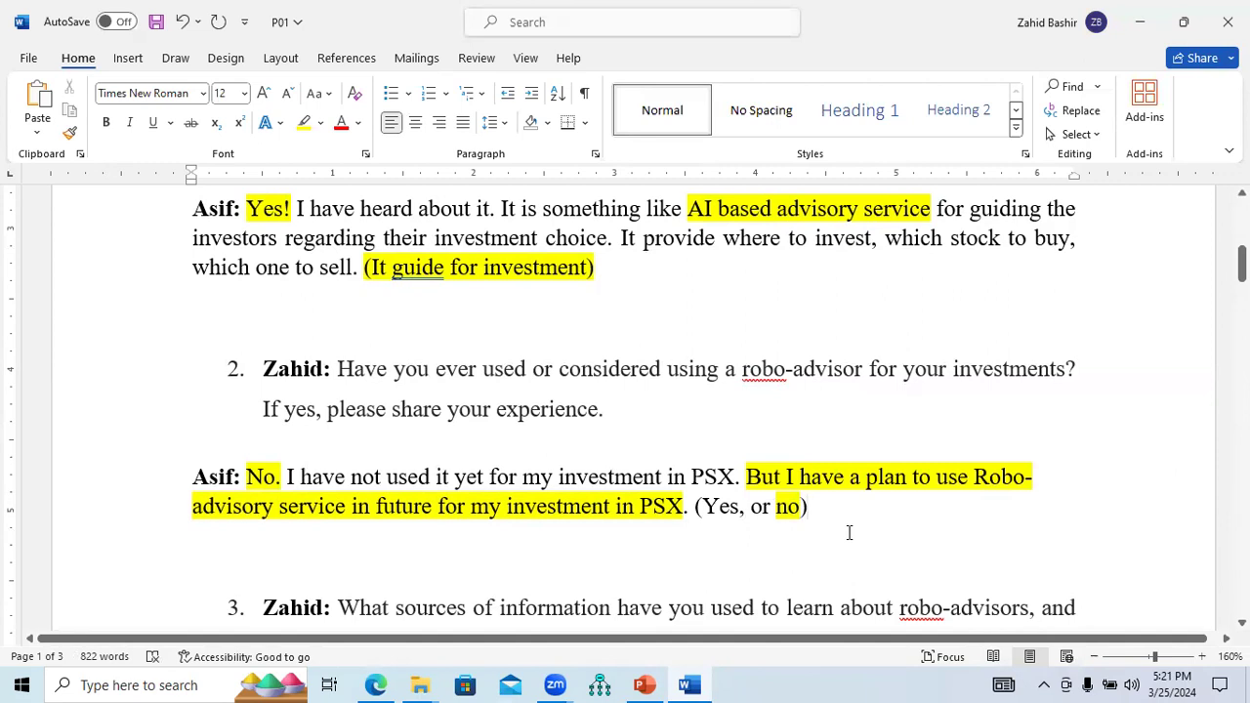
- Append "Prospective user of robo-adivosry" after the "(Yes, or no)" note in the answer to question 2 and select the added phrase
type("Prospective u")
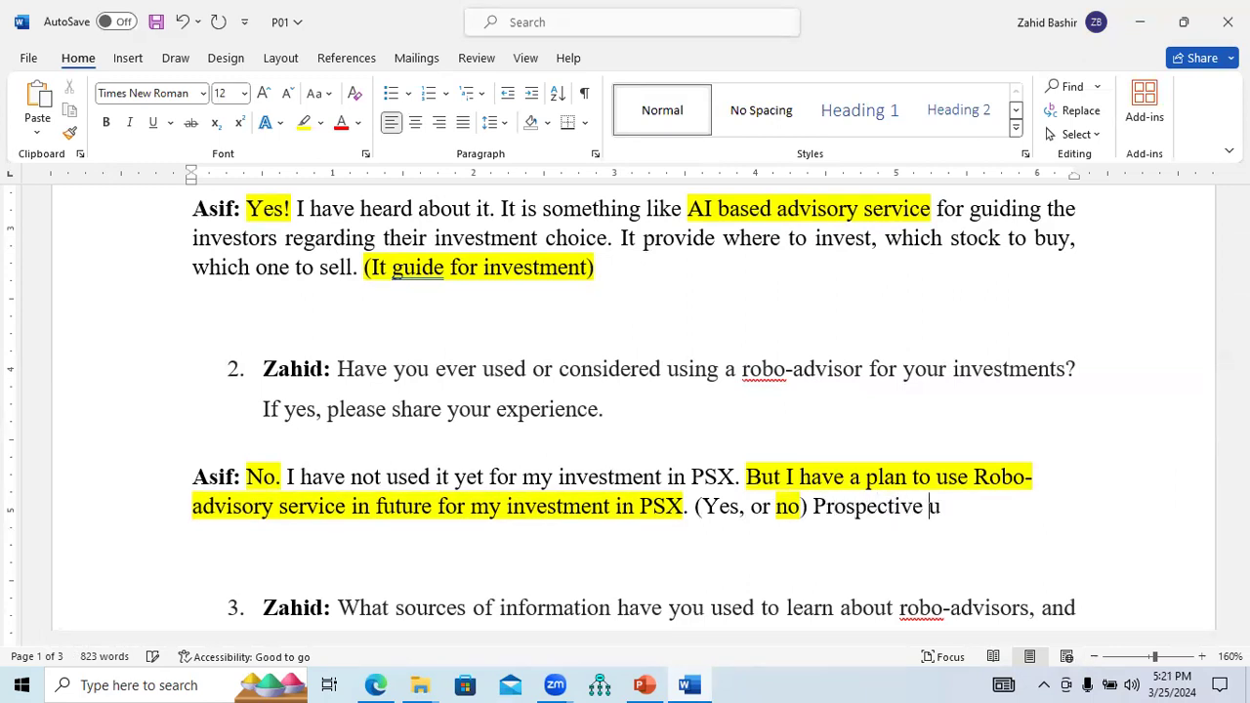
type("ser of robo-ad")
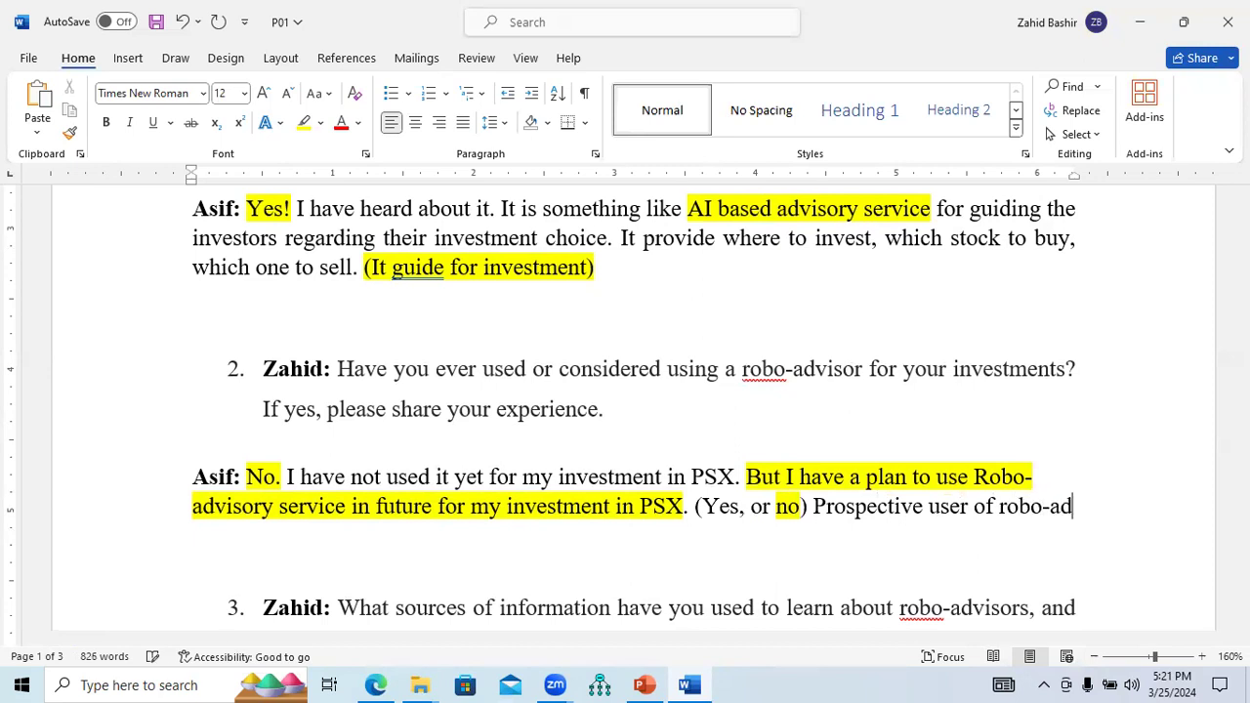
type("ivosry")
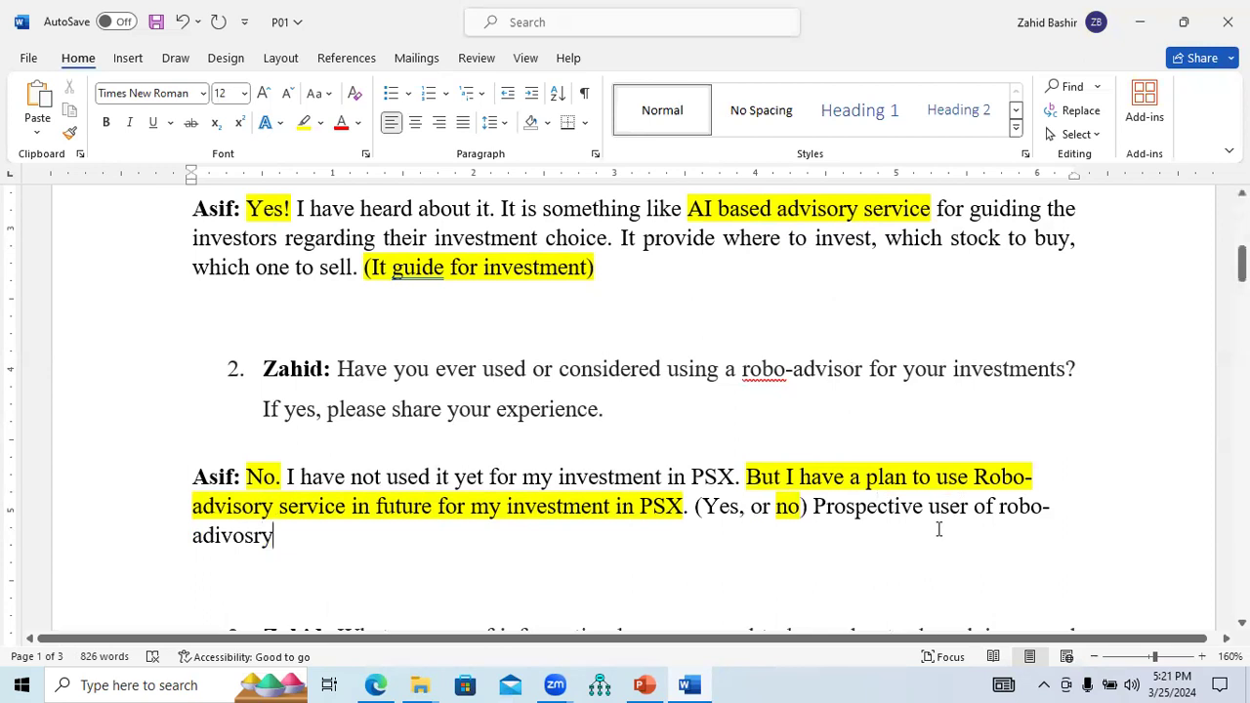
left_click_drag(695, 506, 622, 536)
left_click_drag(362, 540, 315, 546)
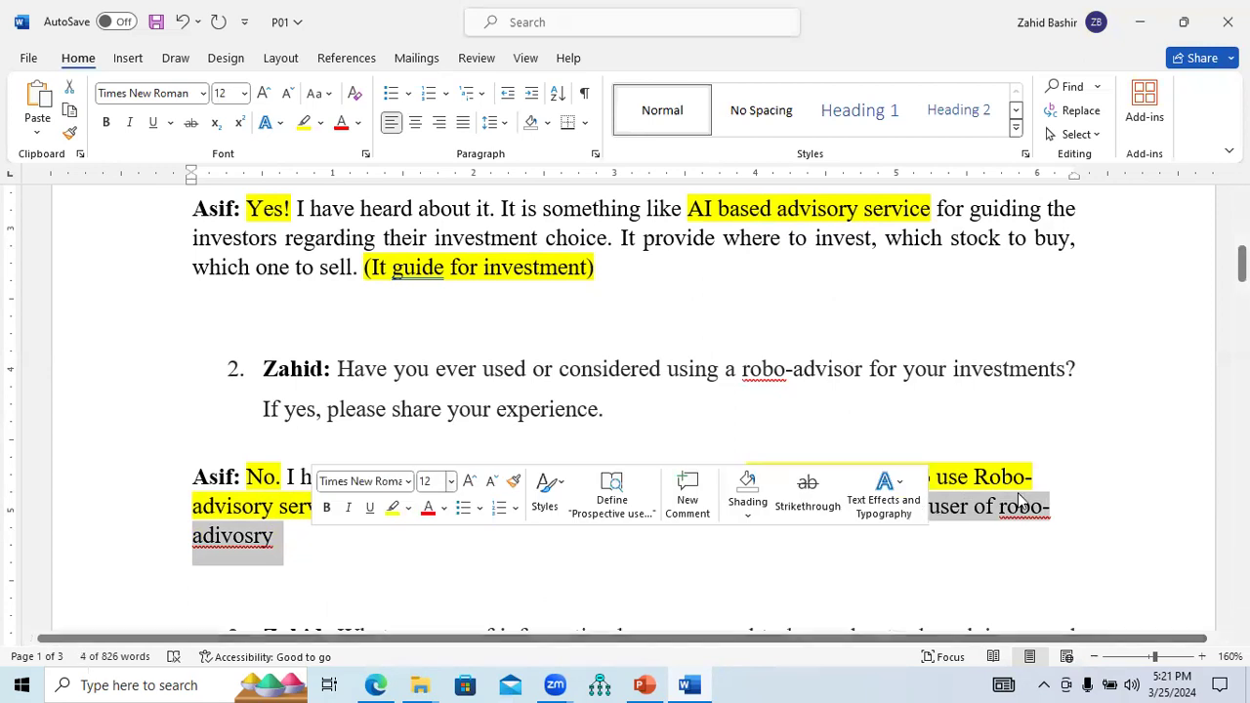
- In the answer to question 3, highlight in yellow the interviewee's name label and "peers, social networks, and research articles"
scroll(729, 359, "down", 4)
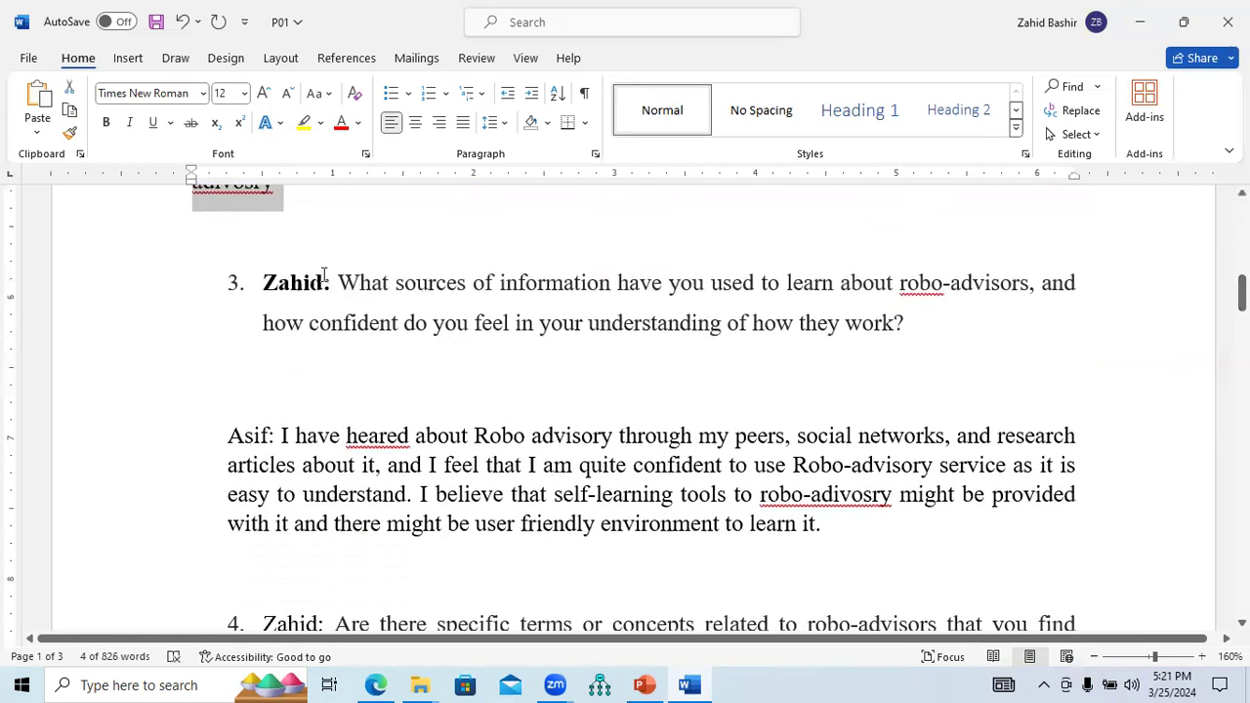
left_click_drag(347, 282, 984, 287)
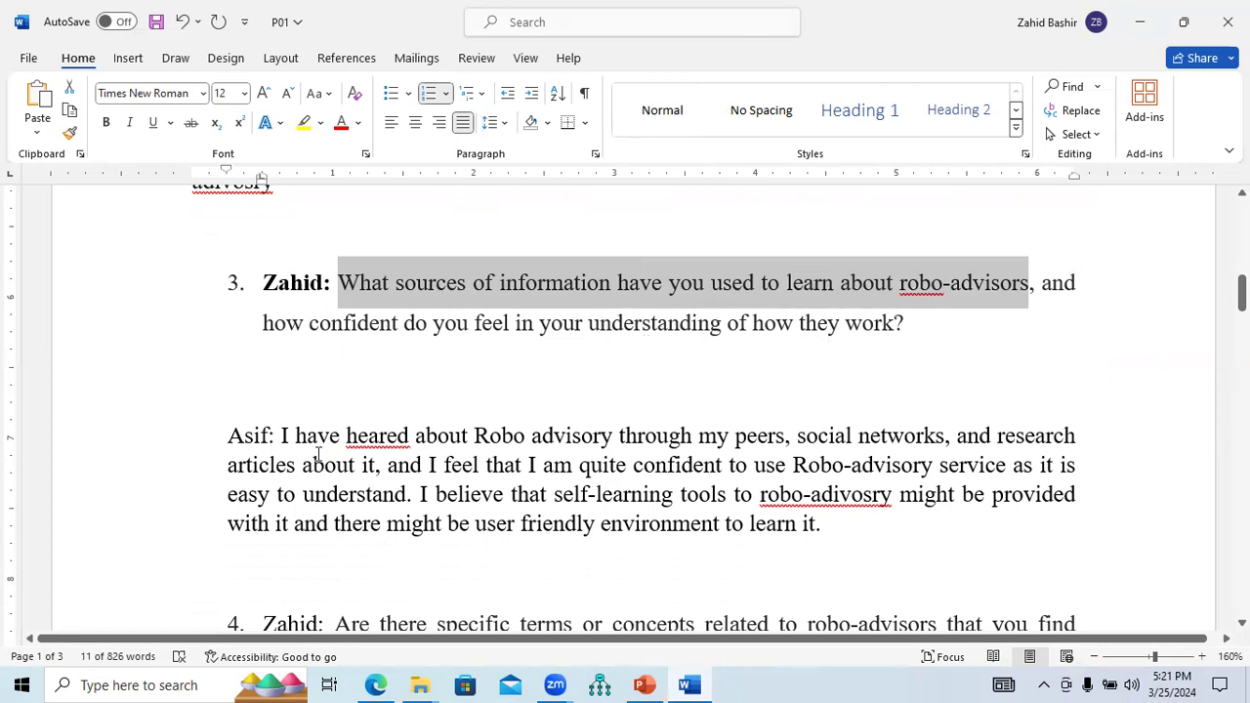
left_click_drag(278, 436, 226, 435)
left_click(306, 402)
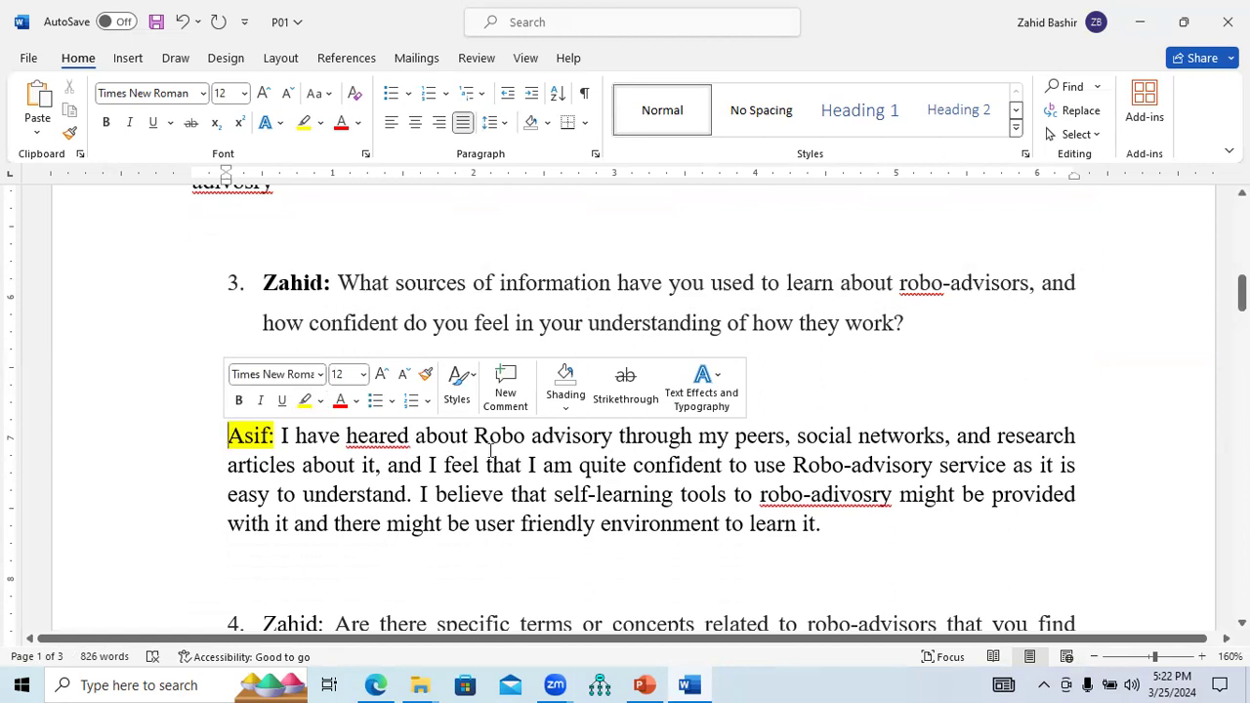
left_click_drag(739, 435, 293, 466)
left_click(375, 435)
left_click(463, 493)
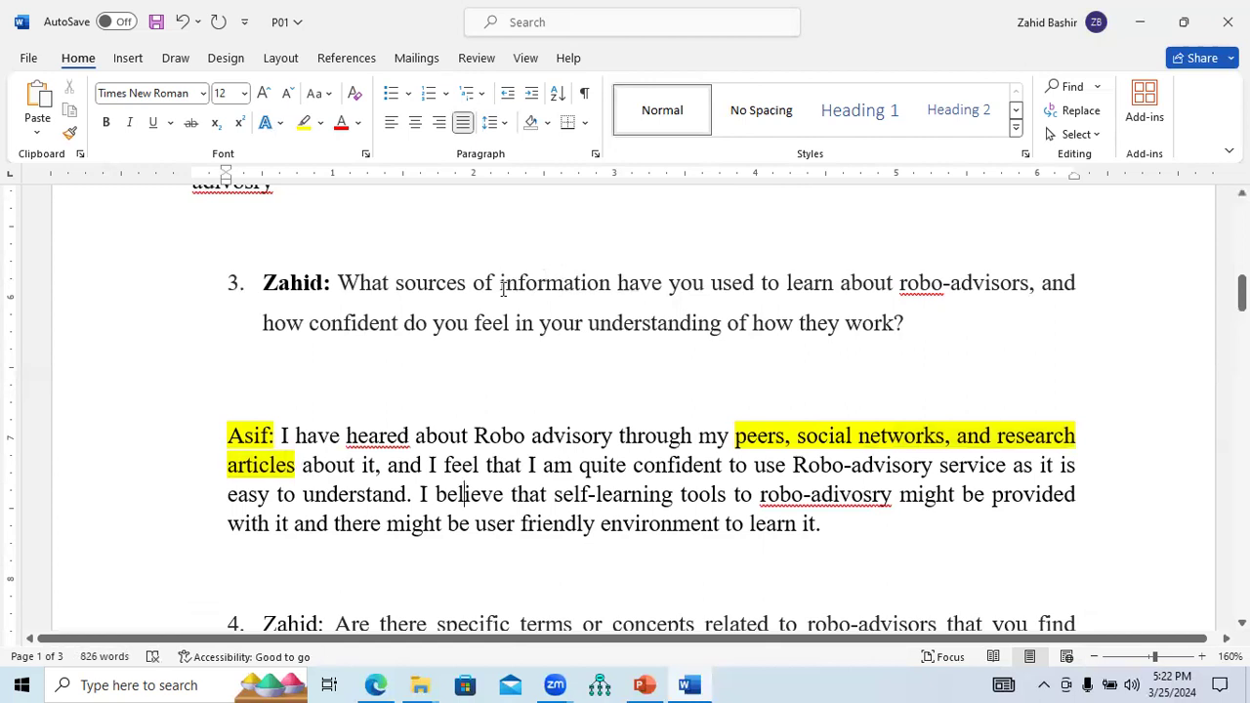
- In question 3, highlight in yellow "sources of information have you used to learn about robo-advisors" and "how confident do you feel in your understanding of how they work"
left_click_drag(410, 282, 987, 285)
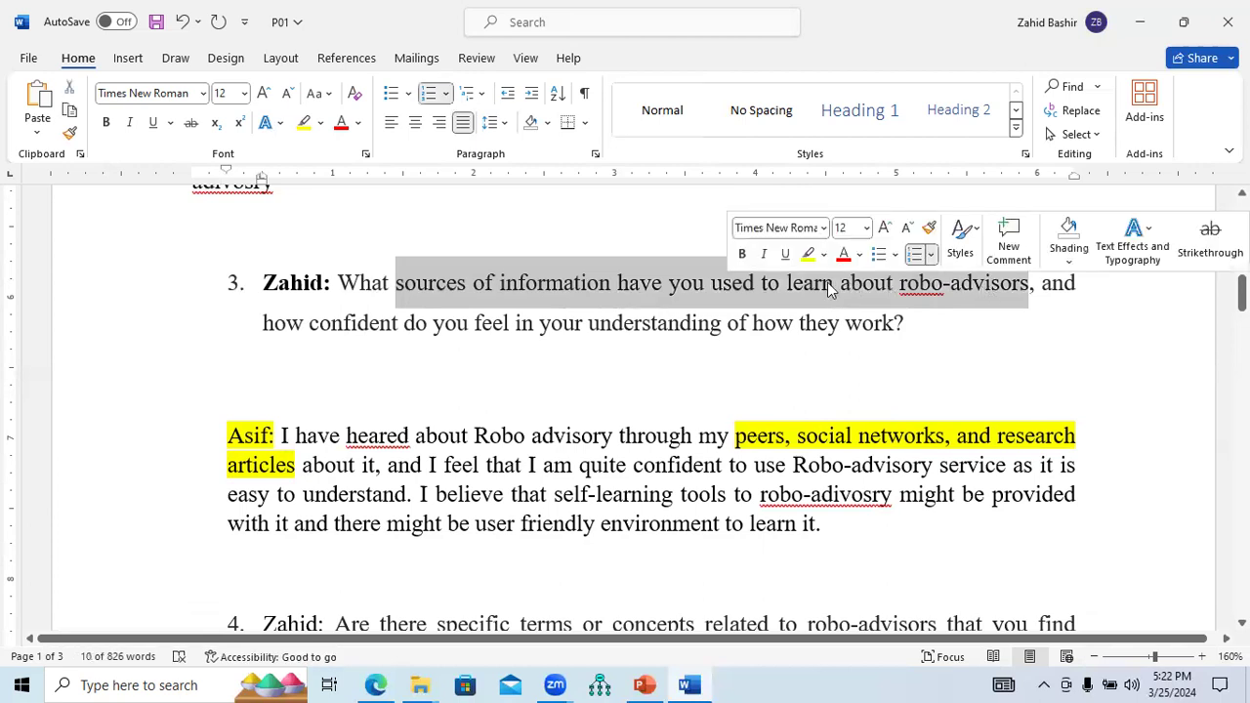
left_click(808, 253)
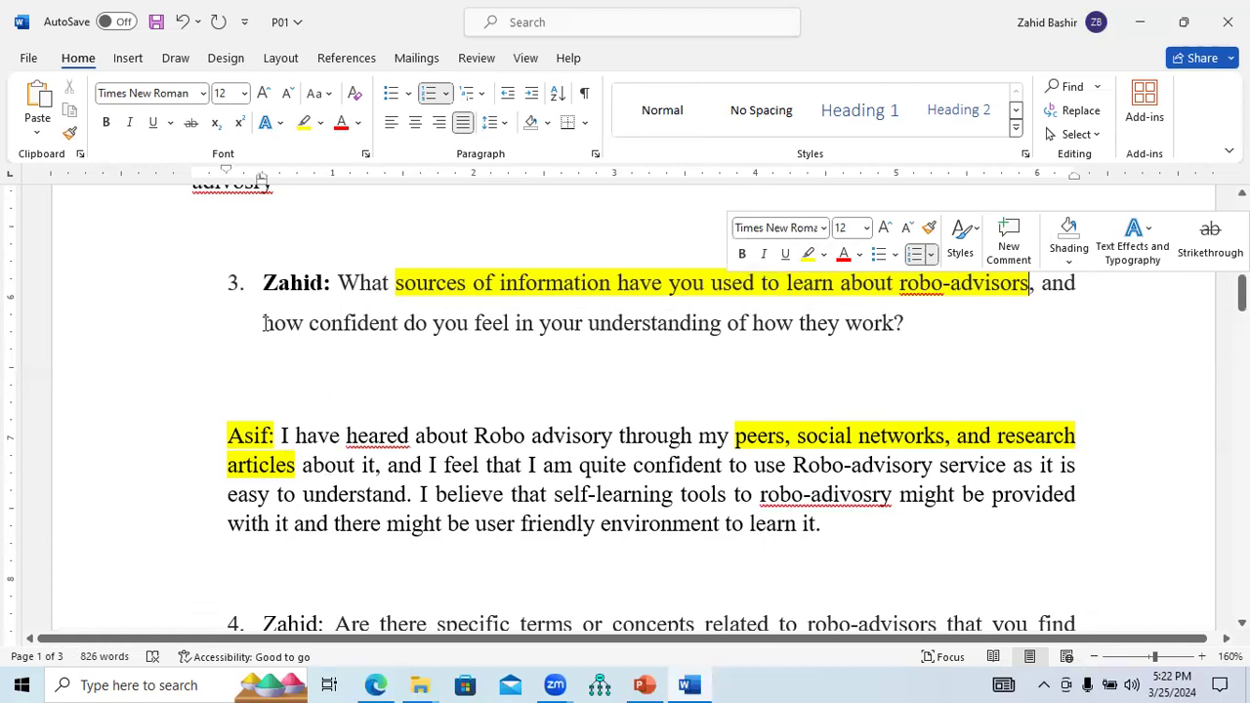
left_click_drag(264, 323, 881, 326)
left_click(807, 294)
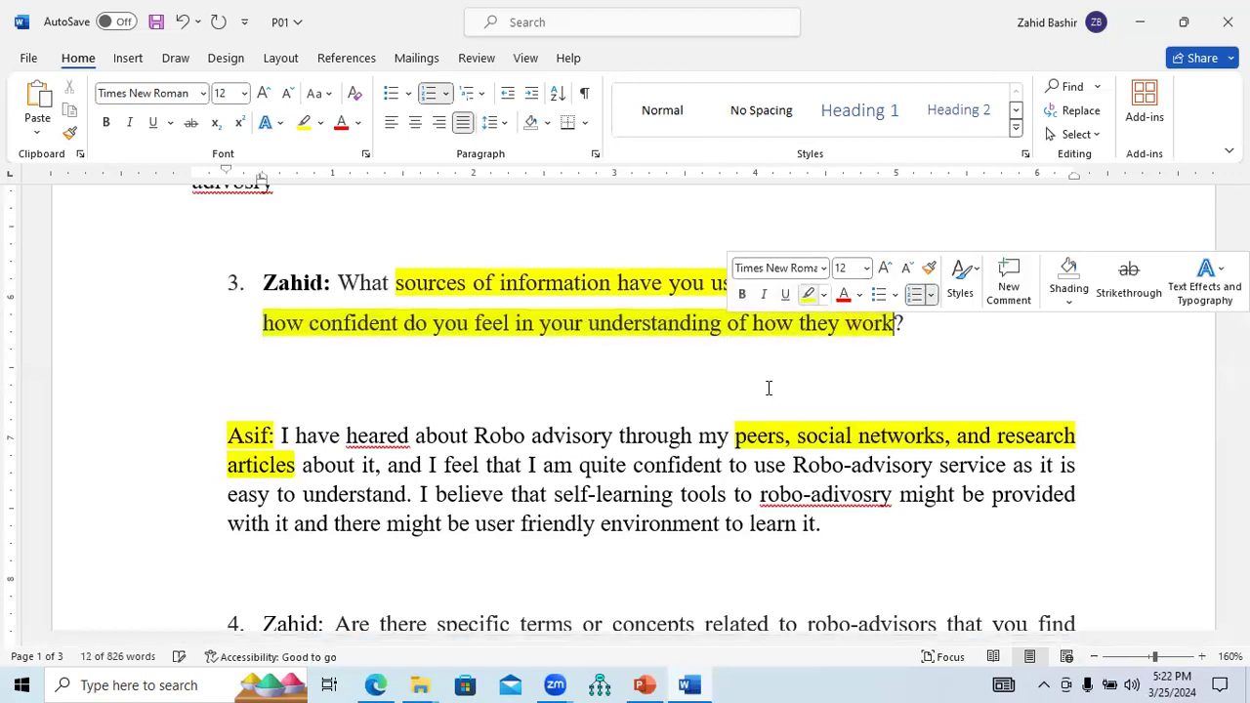
- Highlight in yellow "I feel that I am quite confident" and "easy to understand" in the answer to question 3
left_click_drag(430, 472, 709, 475)
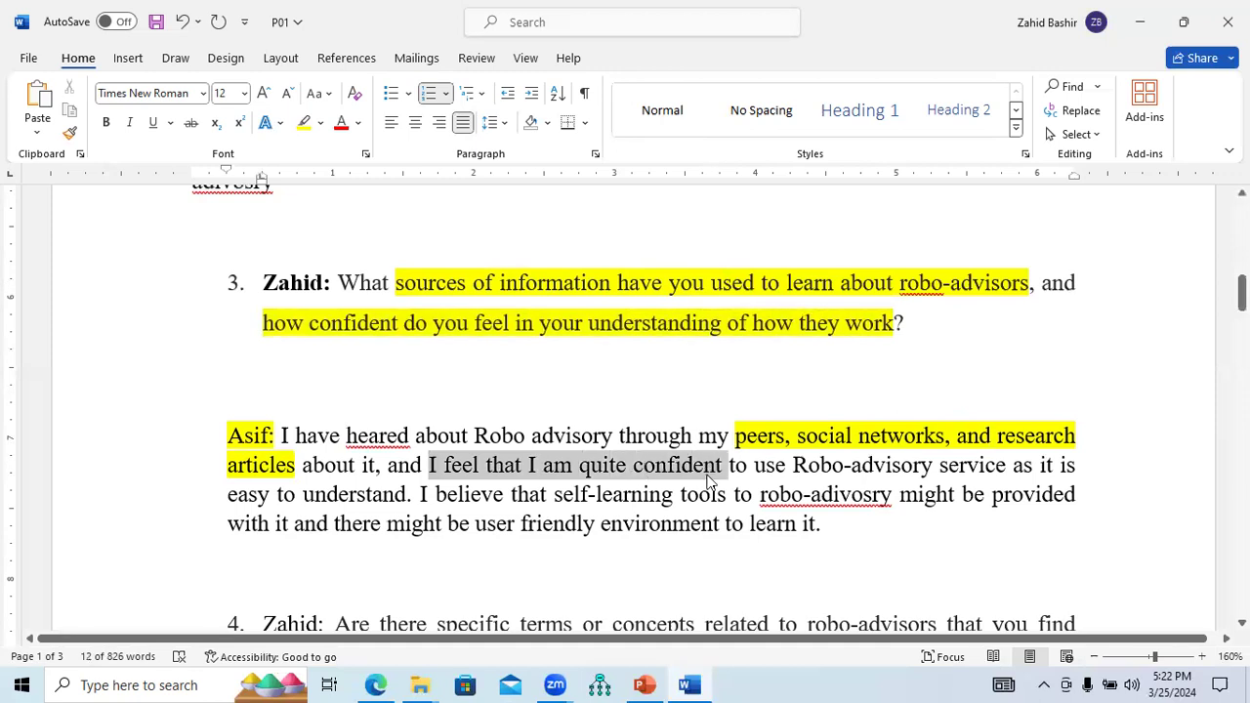
left_click(787, 442)
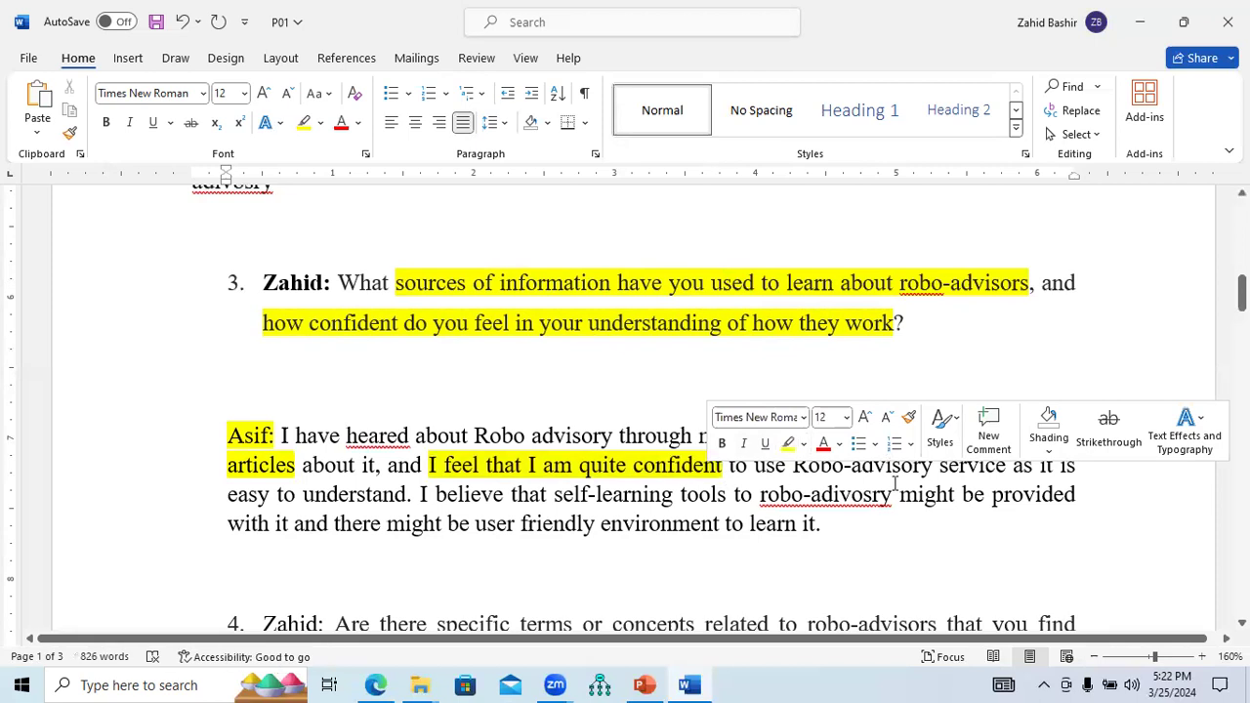
left_click(1054, 488)
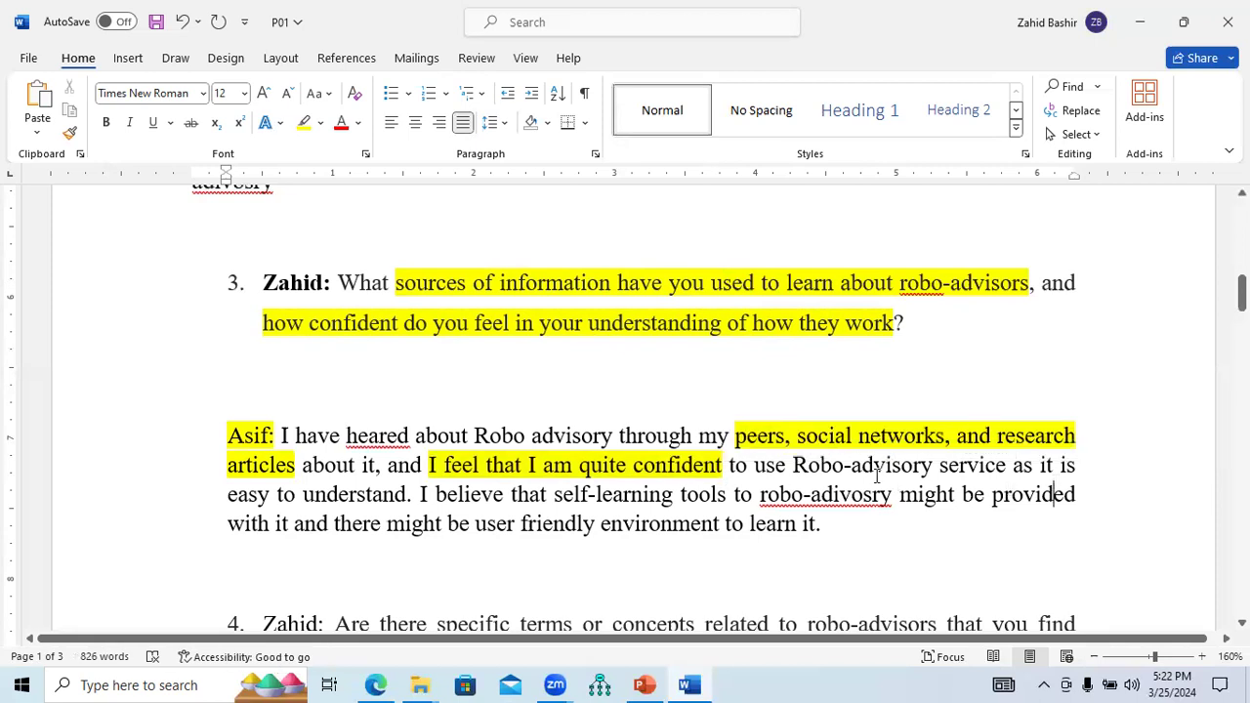
left_click_drag(230, 498, 404, 498)
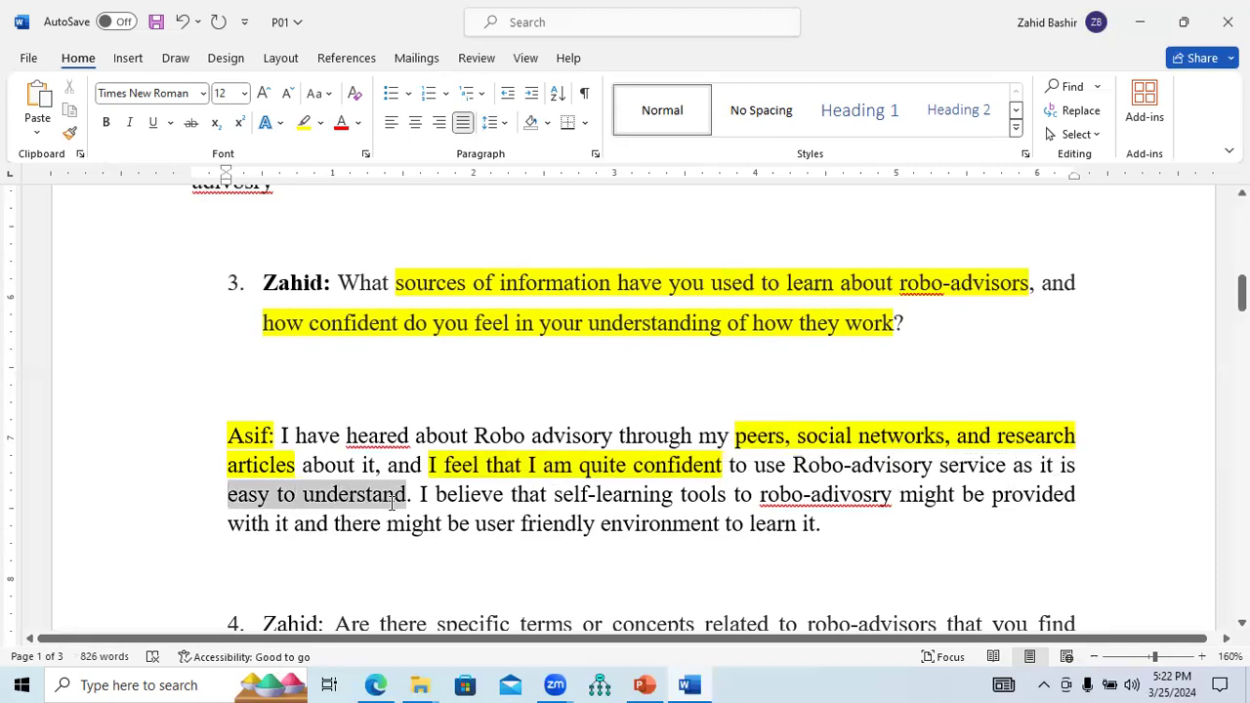
left_click(477, 477)
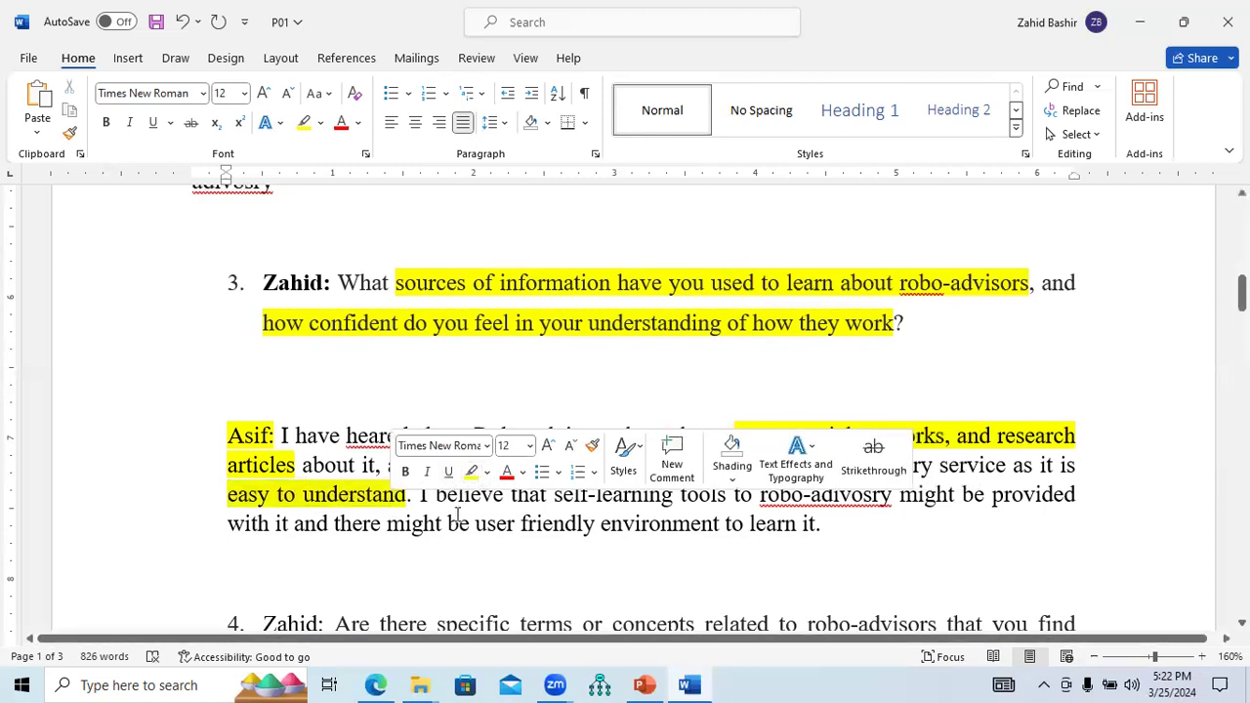
left_click(552, 587)
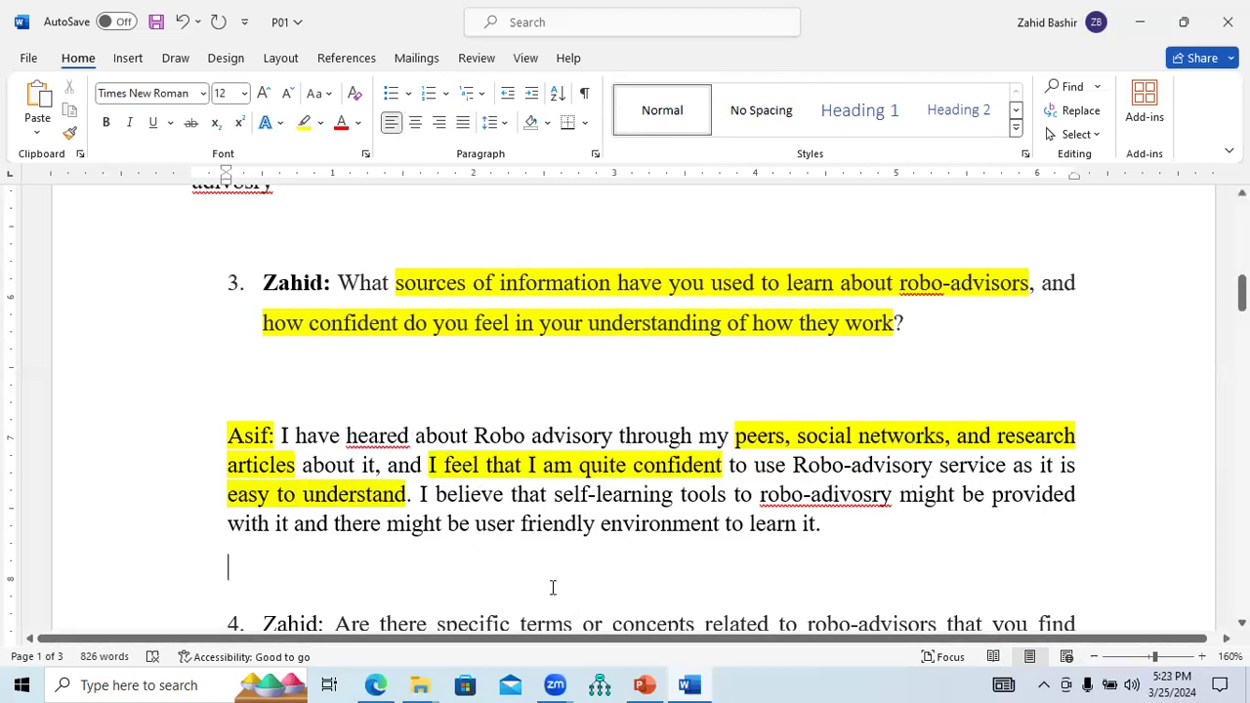
- Switch to the PowerPoint presentation, view the thematic analysis phases slide full screen, and end the slide show
left_click(644, 684)
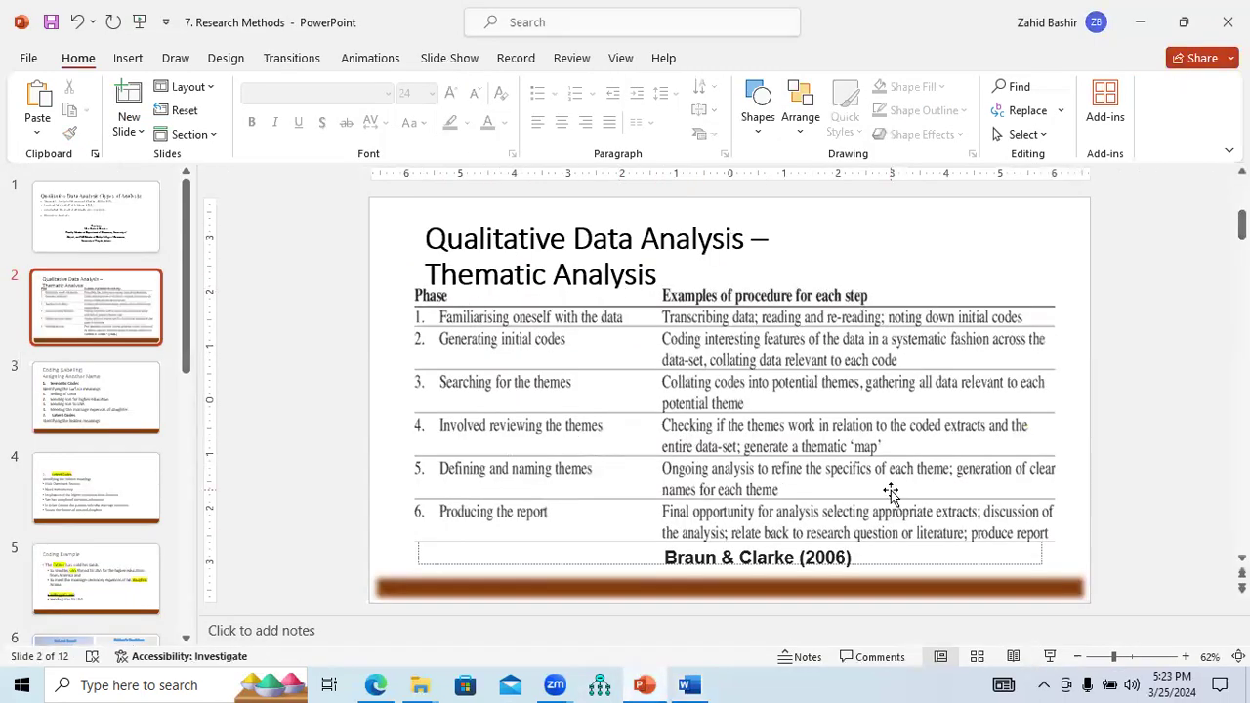
left_click(1051, 657)
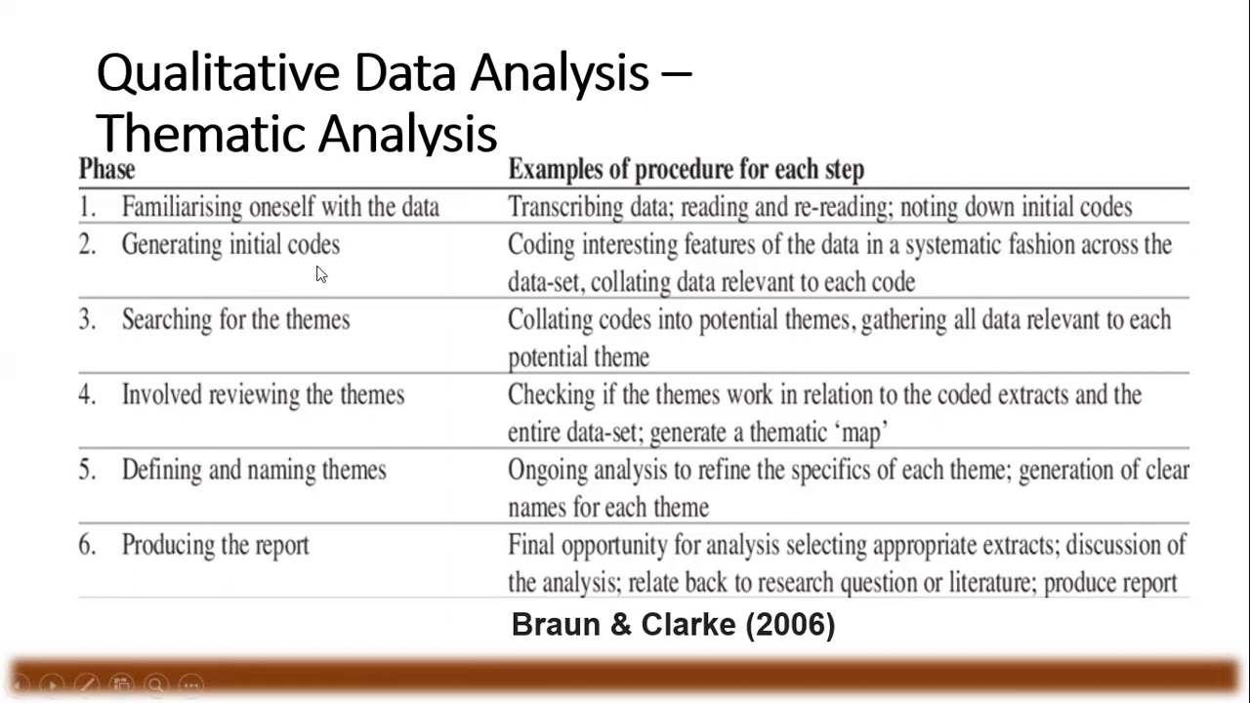
right_click(507, 484)
left_click(556, 470)
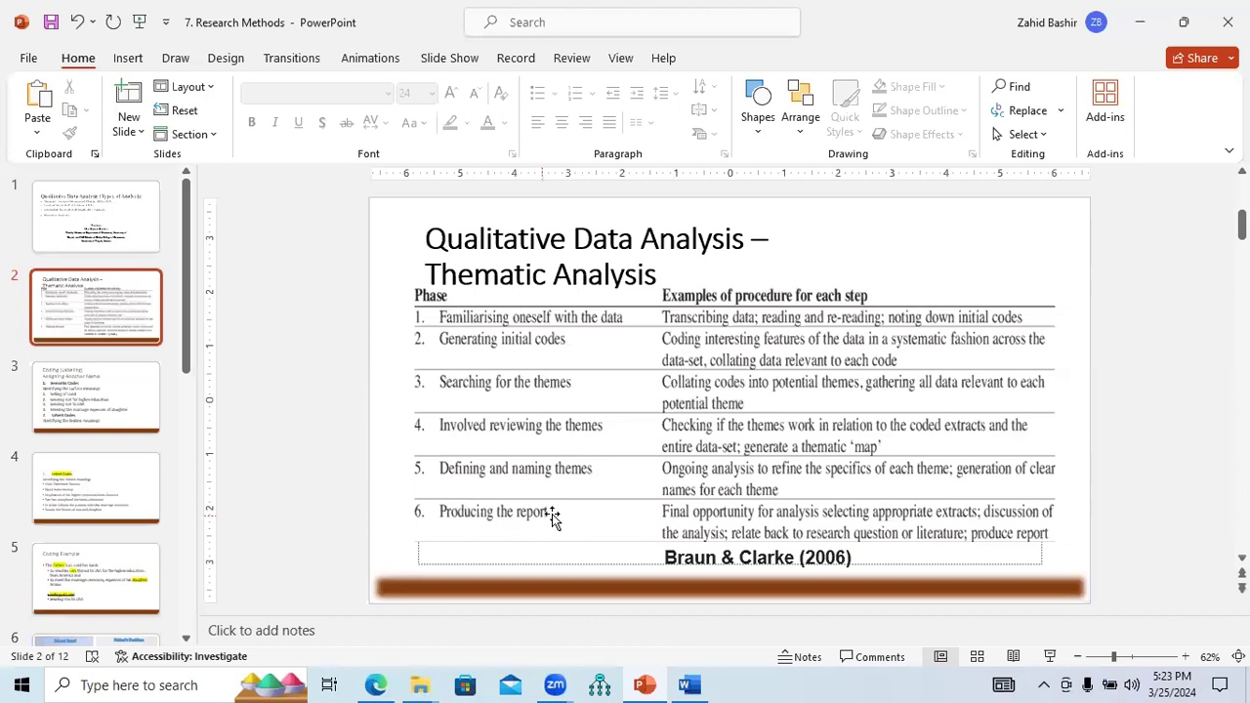
- Switch to File Explorer and open the document R1 from the Initial Codes folder under Transcriptions
left_click(419, 685)
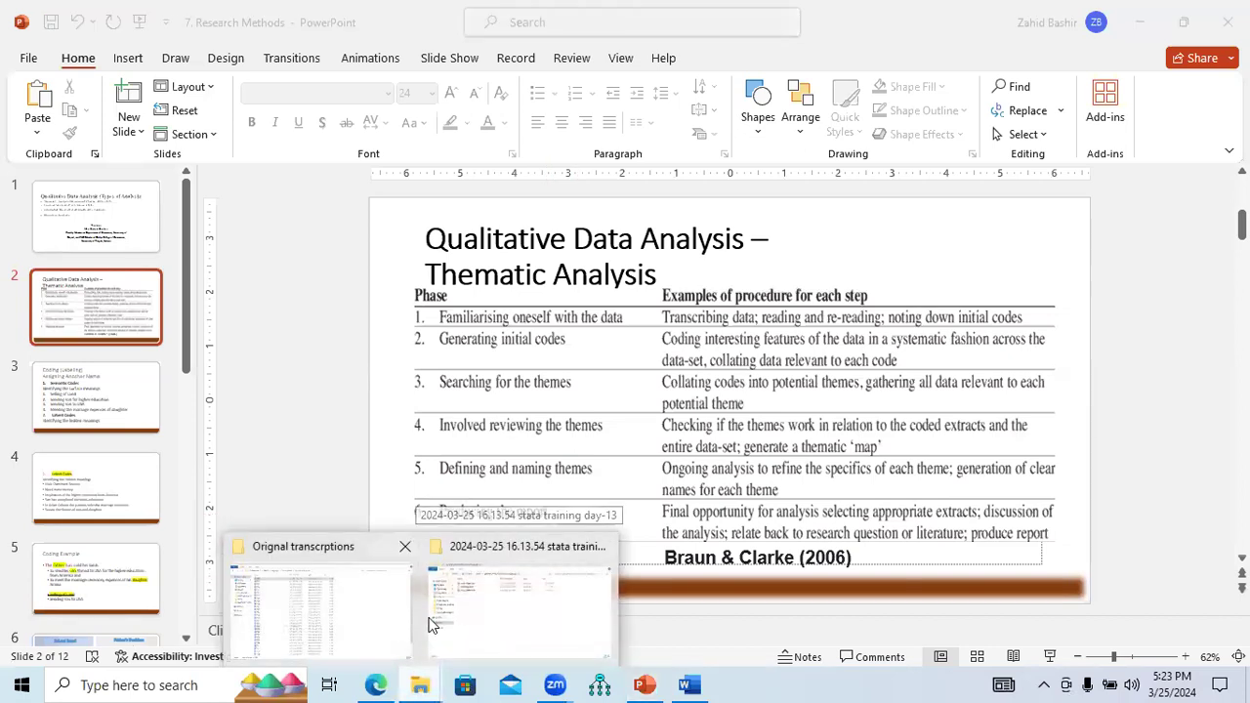
left_click(383, 623)
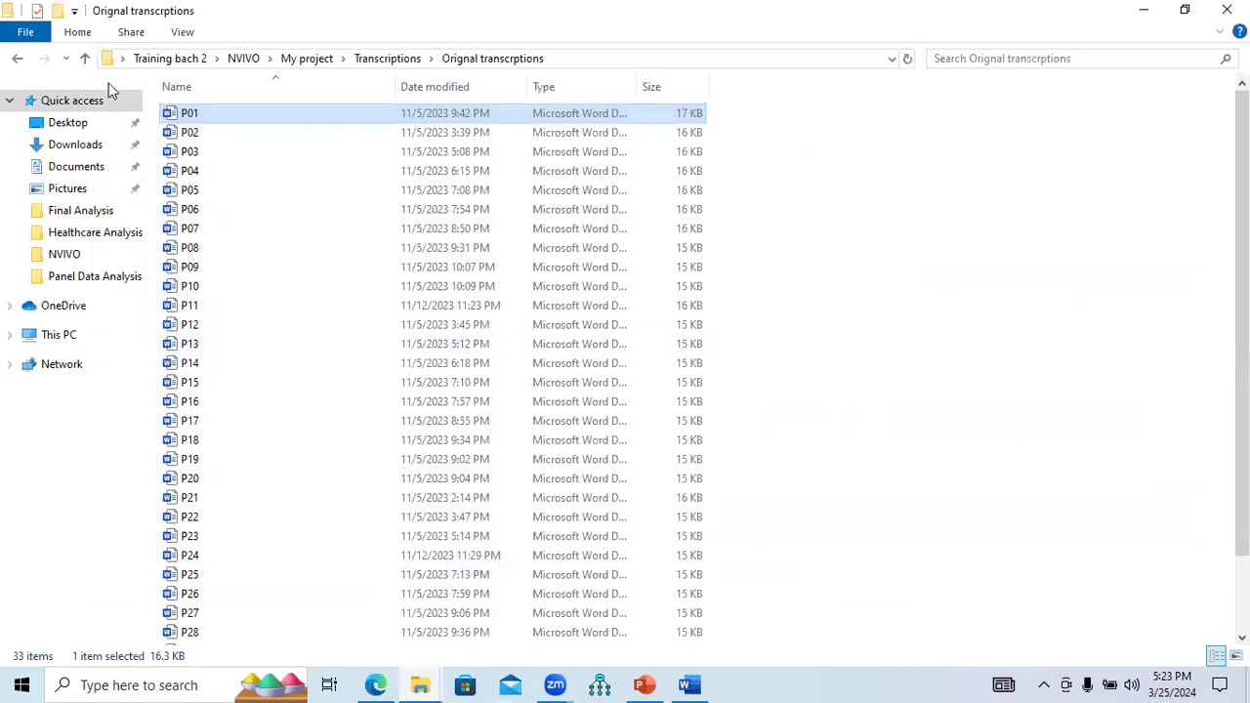
left_click(87, 58)
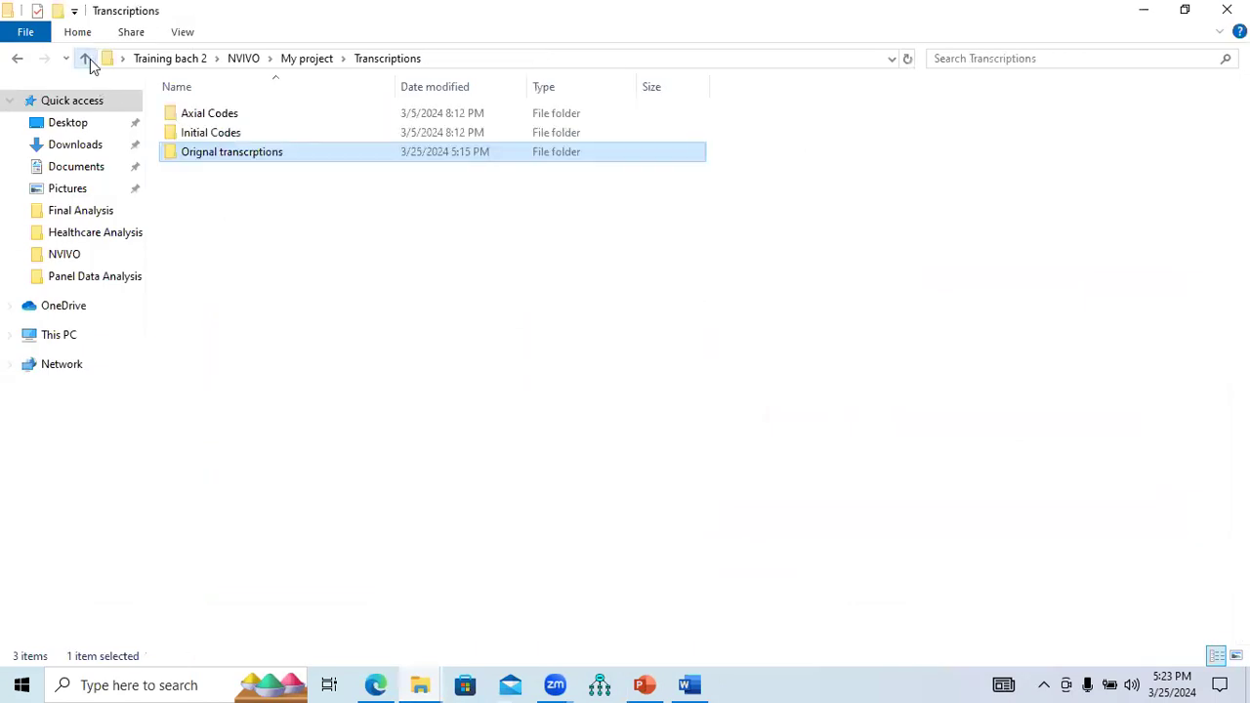
double_click(220, 134)
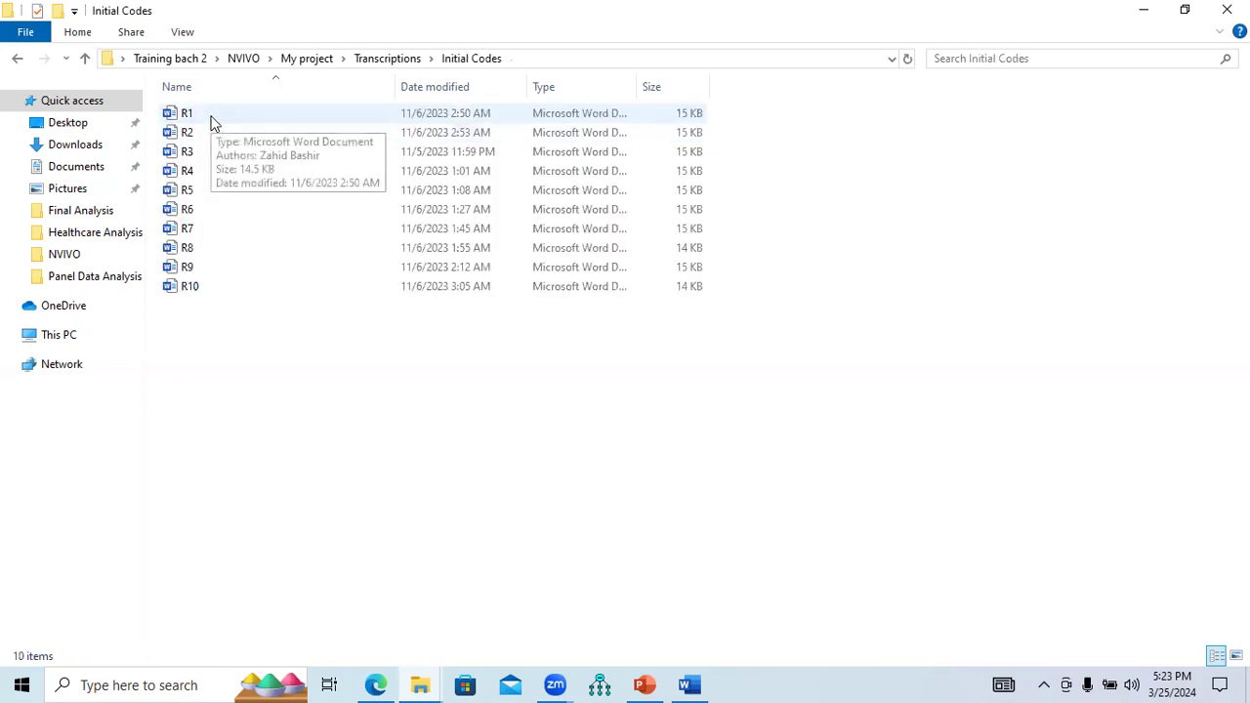
double_click(220, 115)
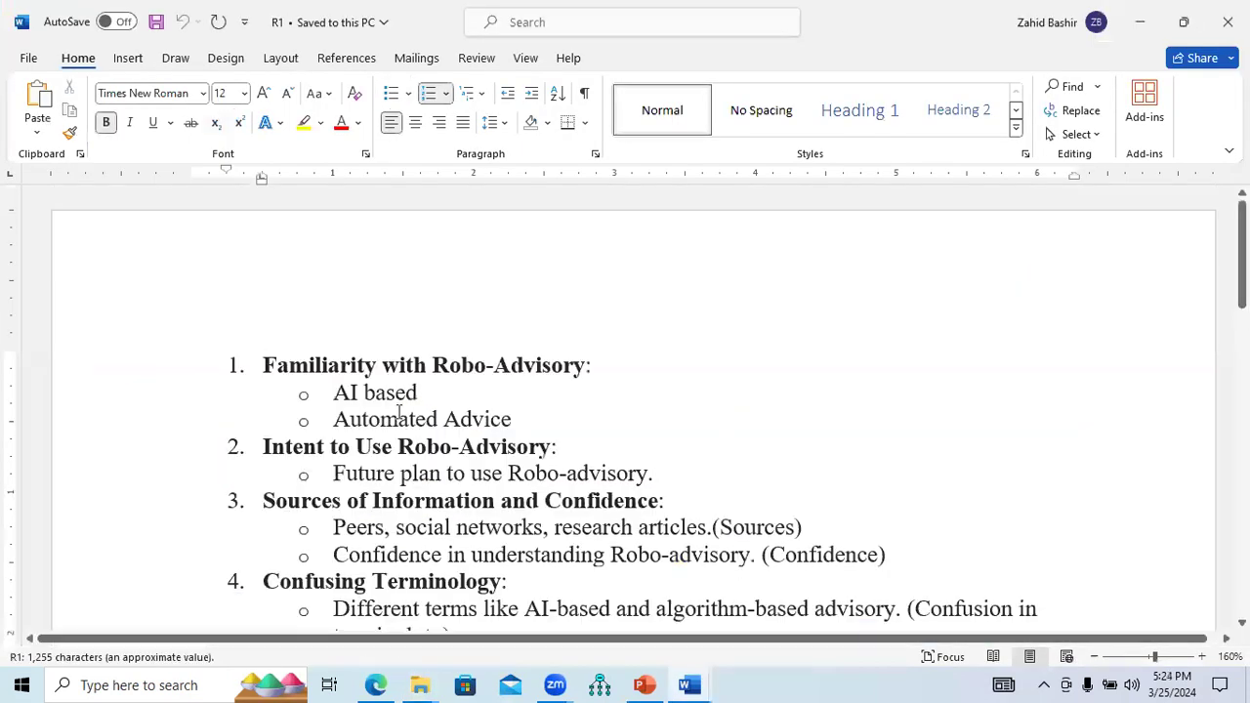
- Examine the code "Familiarity with Robo-Advisory" in R1 together with its entries "AI based" and "Automated Advice"
left_click_drag(265, 365, 581, 367)
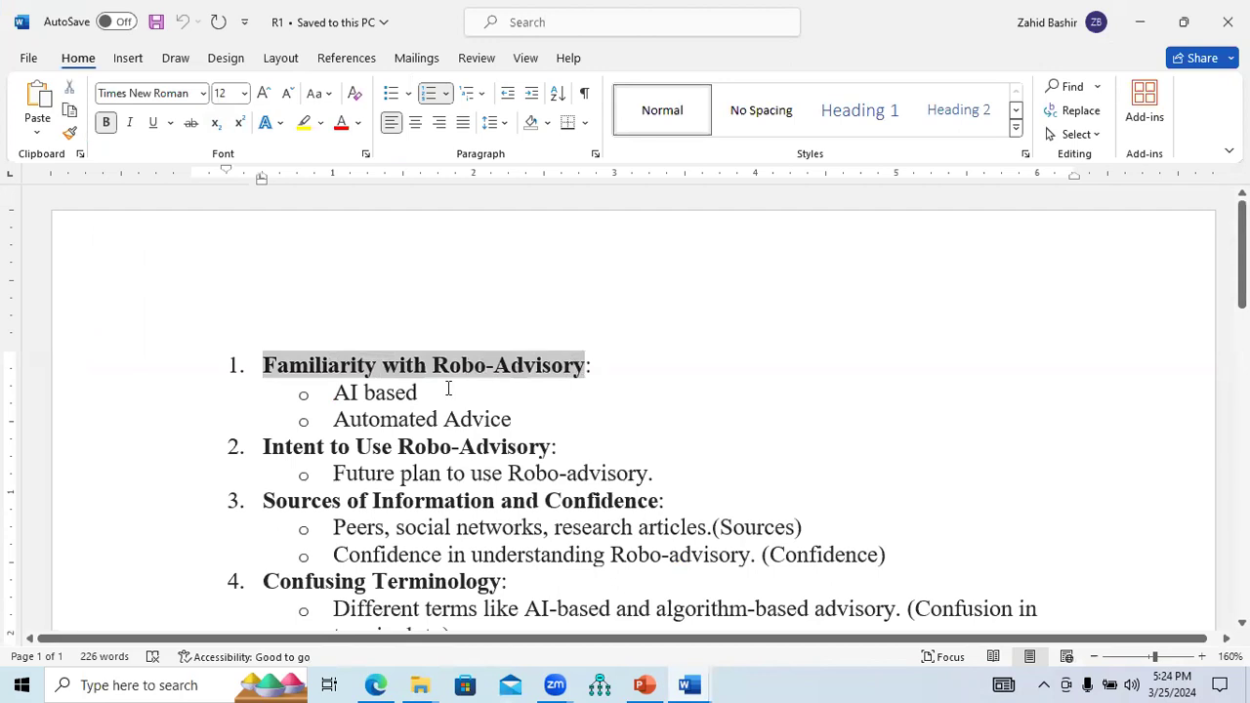
left_click_drag(424, 392, 343, 394)
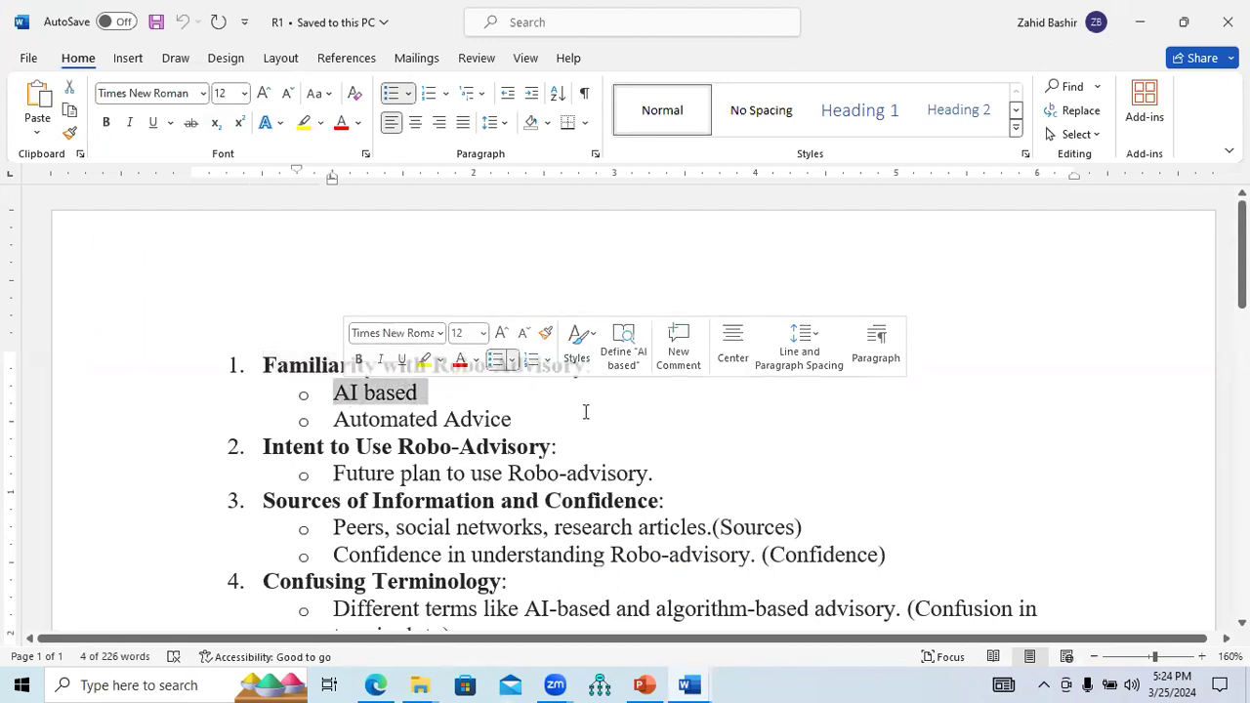
mouse_move(527, 419)
left_mouse_down()
mouse_move(343, 420)
mouse_move(413, 391)
mouse_move(438, 418)
mouse_move(515, 418)
left_mouse_up()
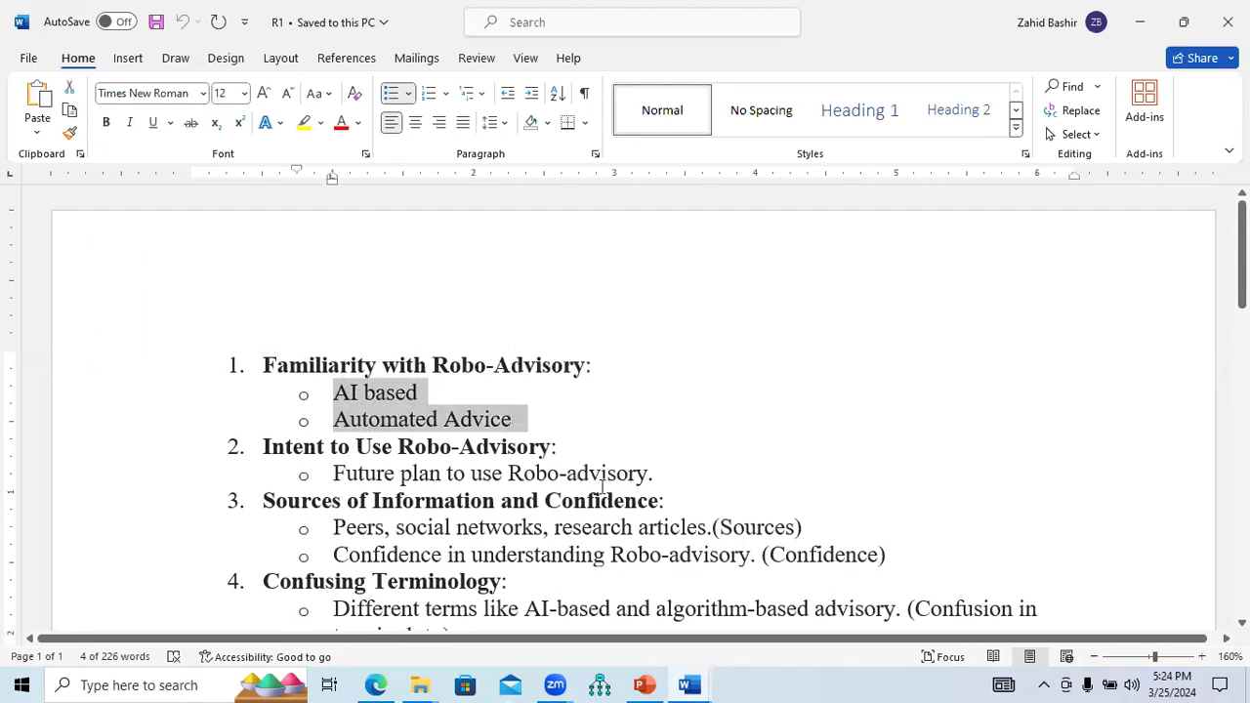
- Return to transcript P01 and review the highlighted phrases in question 1 and its answer for comparison with R1
left_click(693, 683)
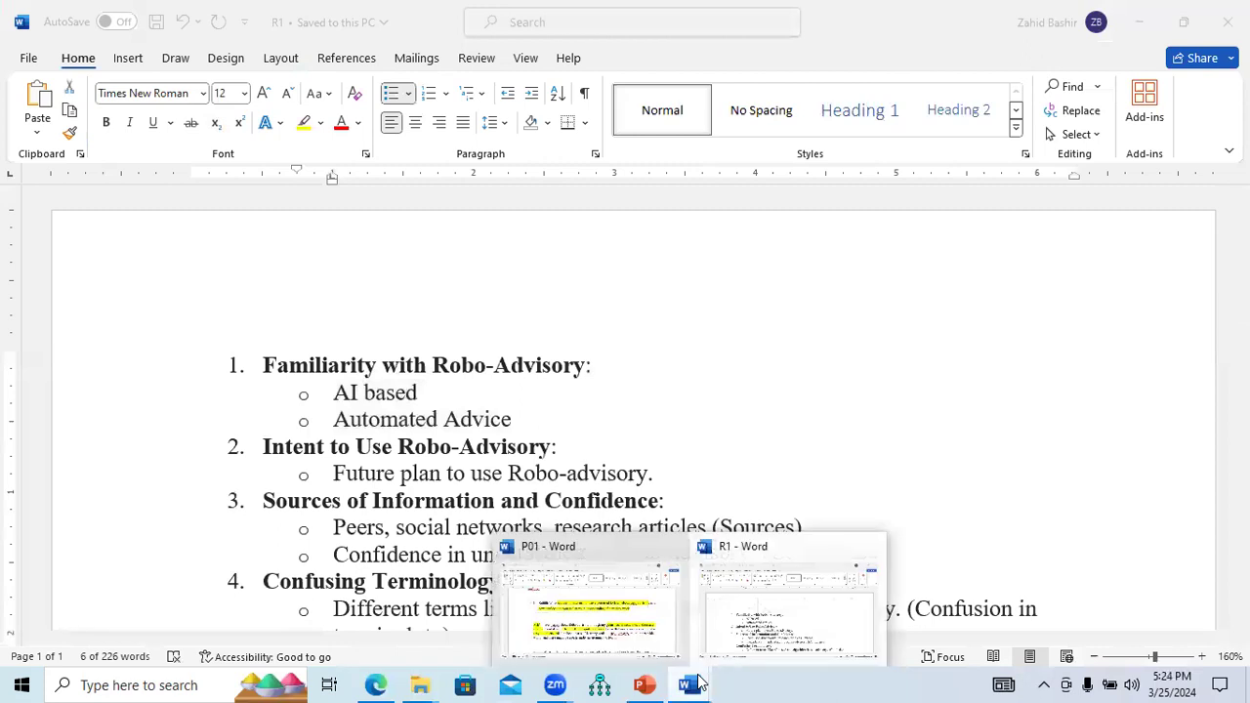
left_click(648, 637)
scroll(625, 407, "up", 10)
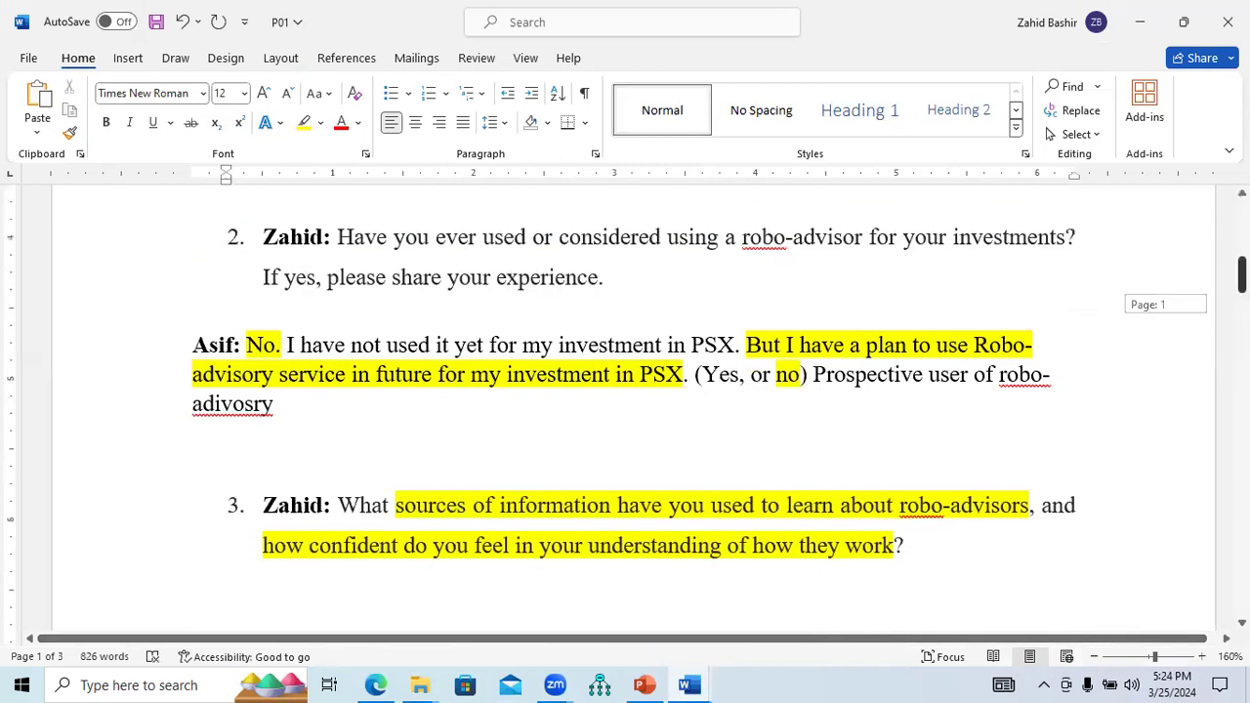
scroll(806, 410, "up", 2)
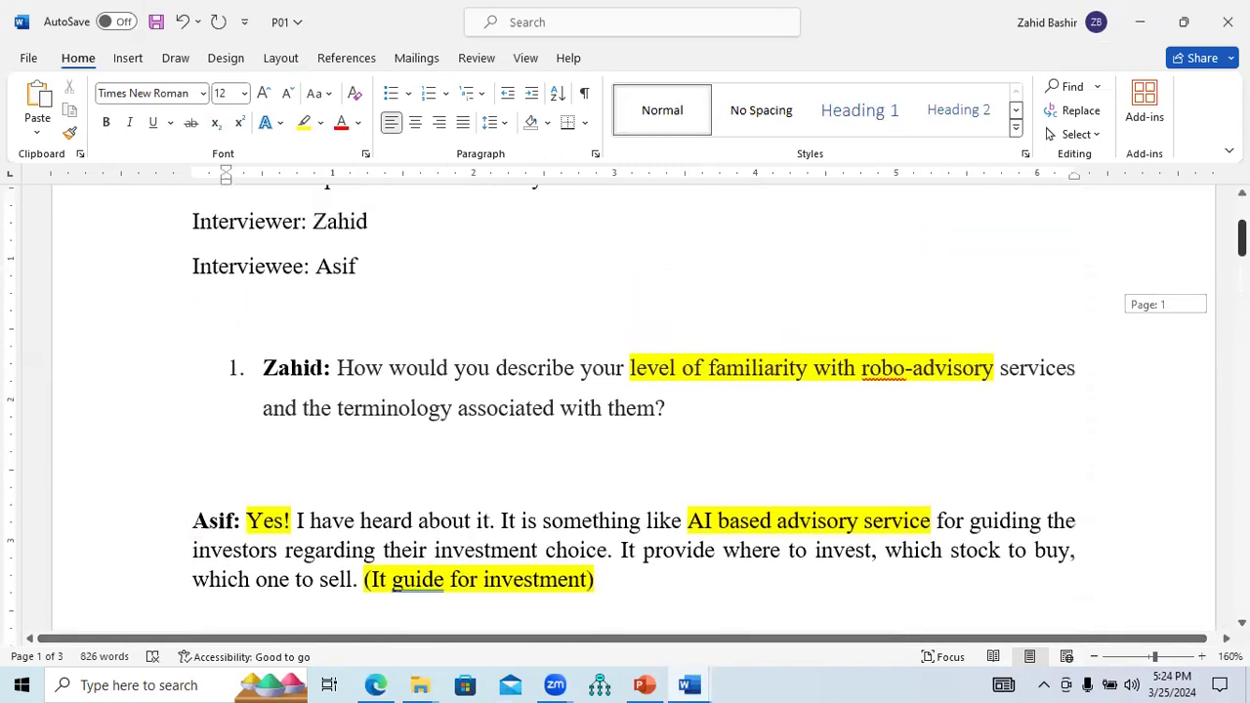
- Switch to document R1 and review the code "Familiarity with Robo-Advisory" with its entries "AI based" and "Automated Advice"
scroll(805, 410, "down", 1)
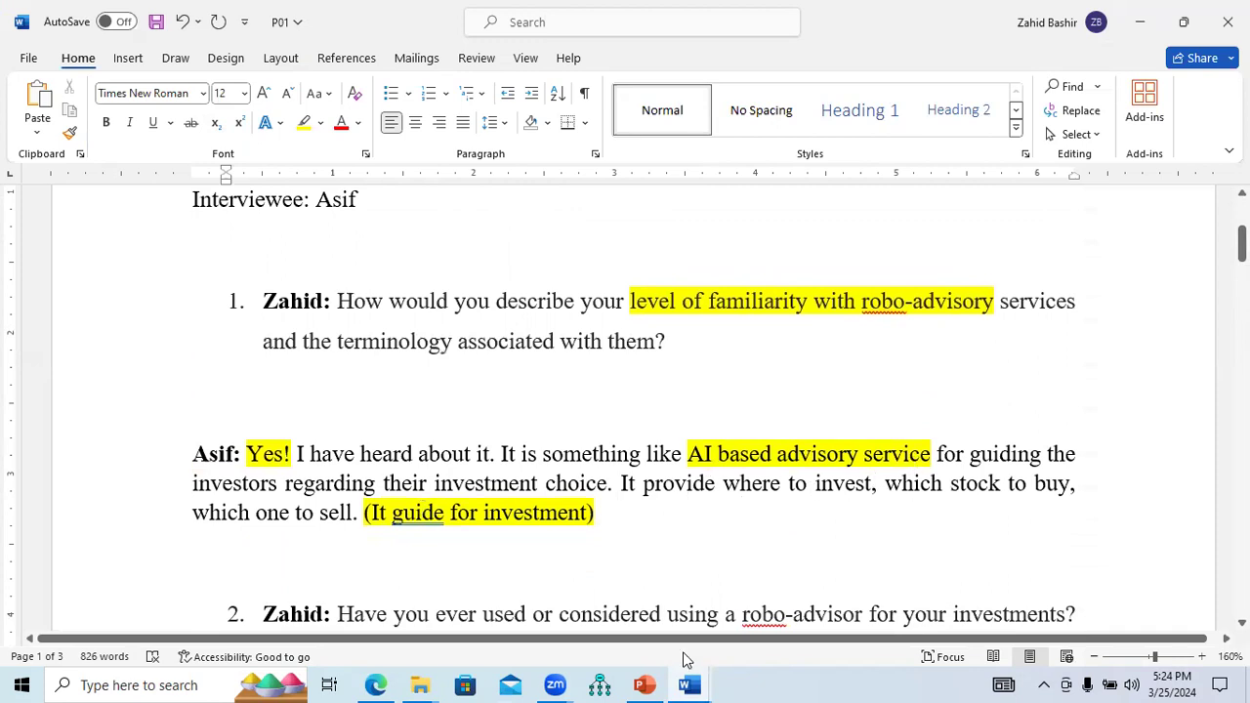
left_click(688, 683)
left_click(776, 630)
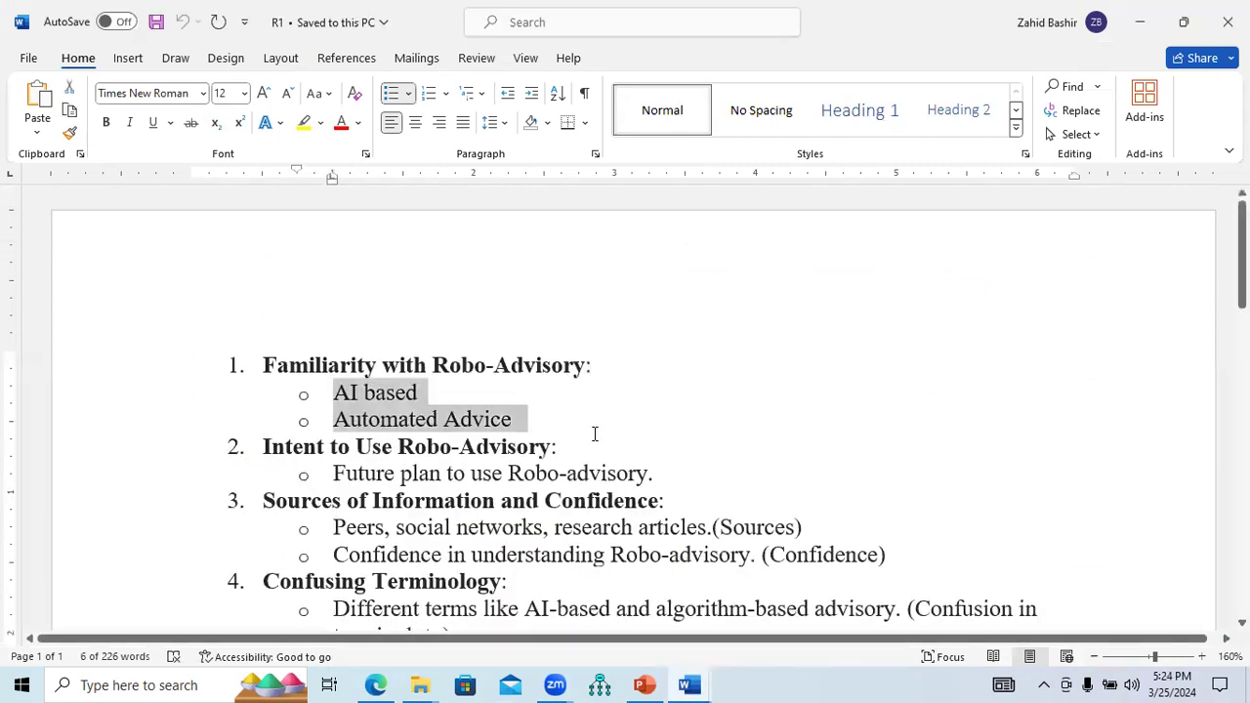
left_click(517, 420)
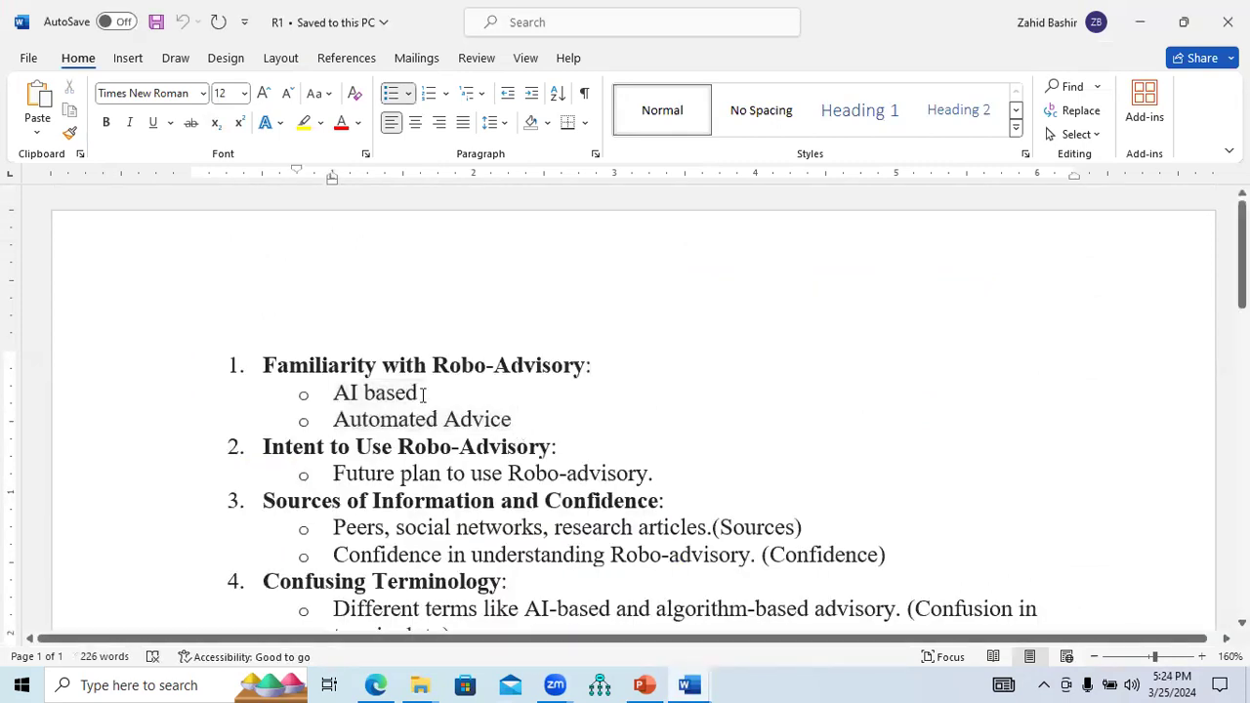
left_click(265, 364)
left_click_drag(390, 366, 583, 365)
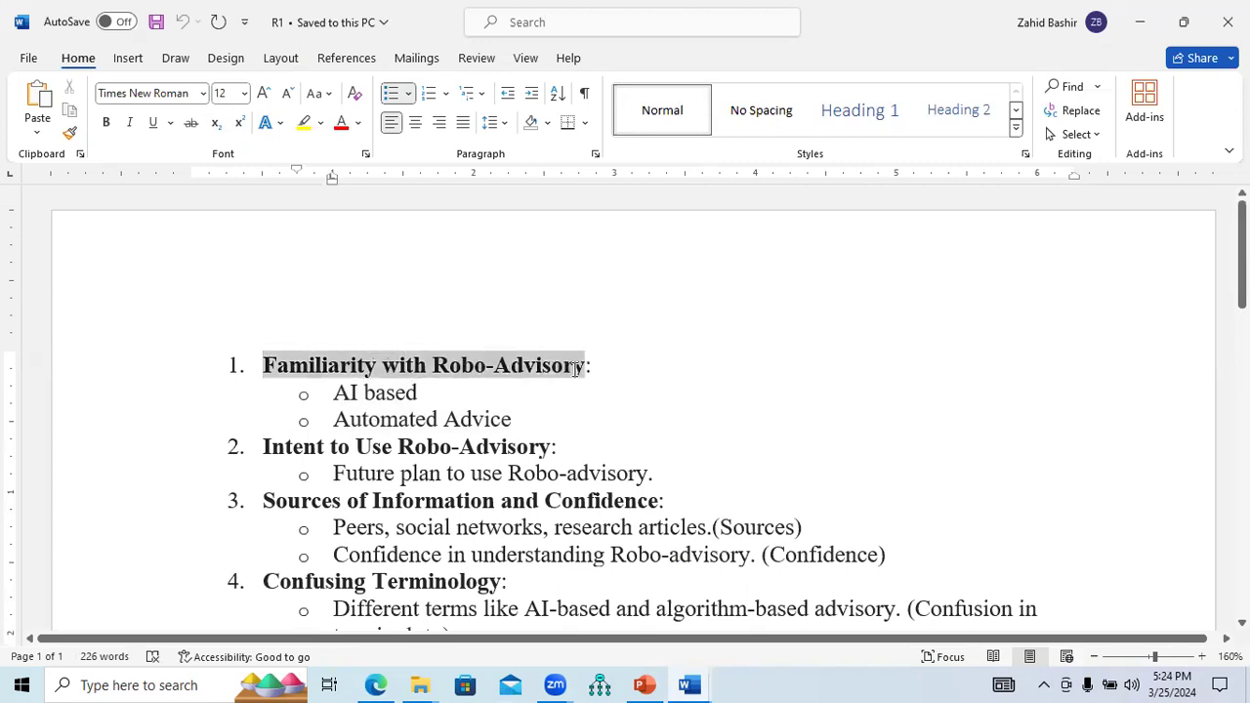
left_click_drag(331, 392, 437, 393)
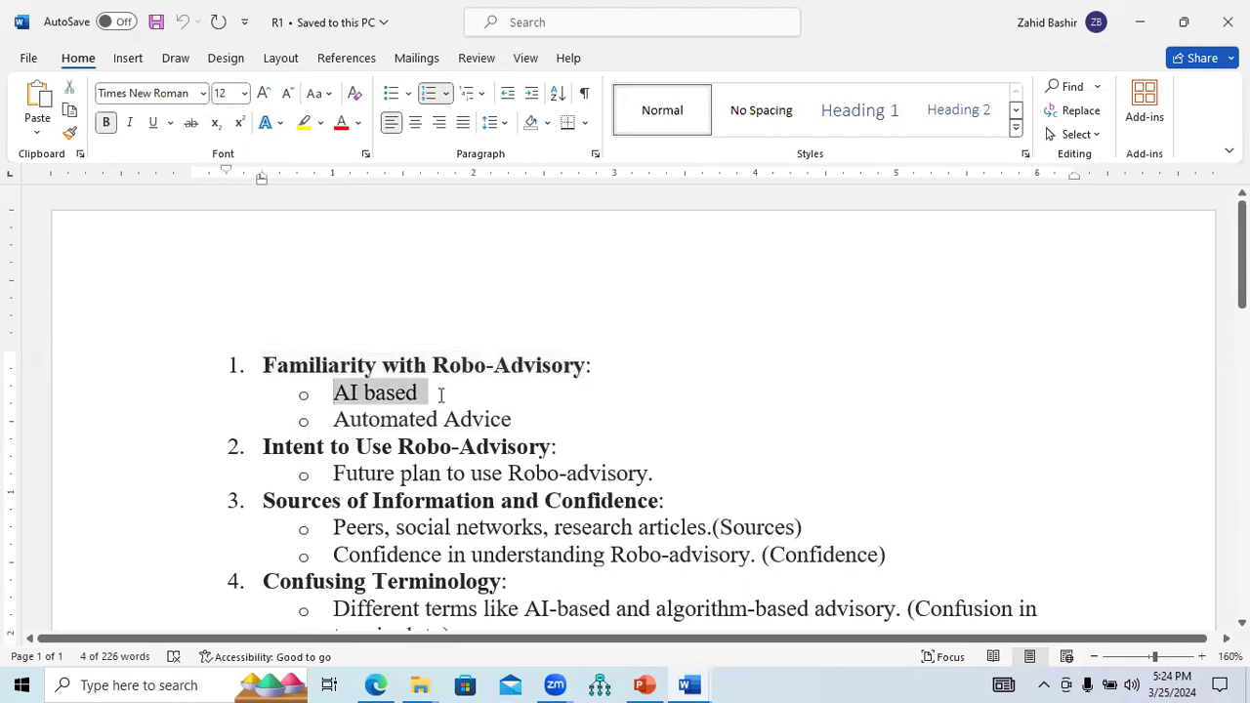
left_click_drag(333, 419, 520, 427)
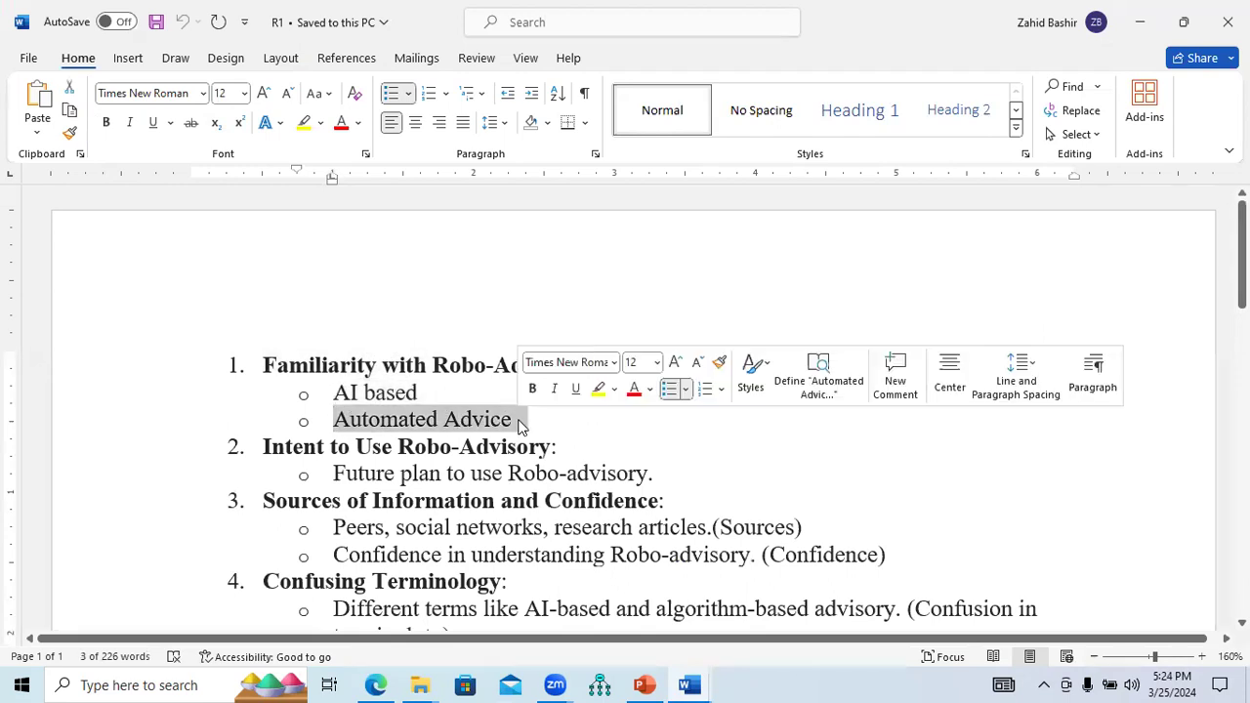
- Append "/Investment recomendation" to the entry "Automated Advice" under the first code and save R1
left_click(518, 428)
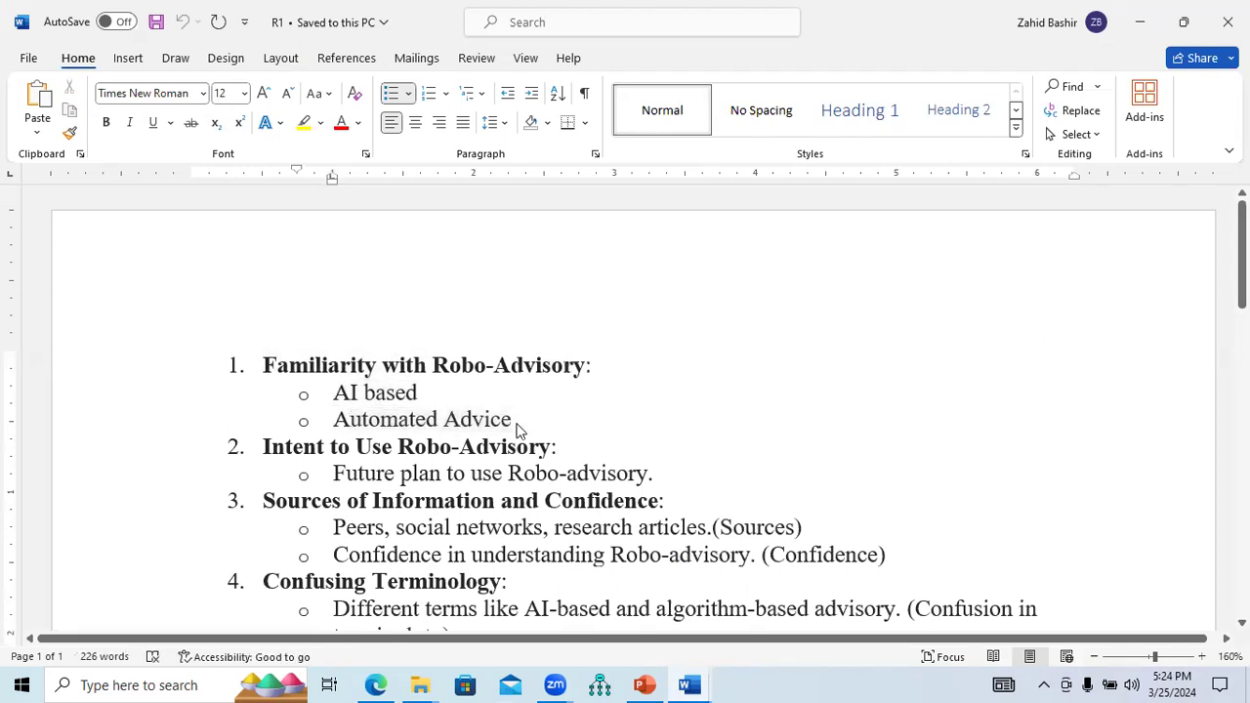
type("/")
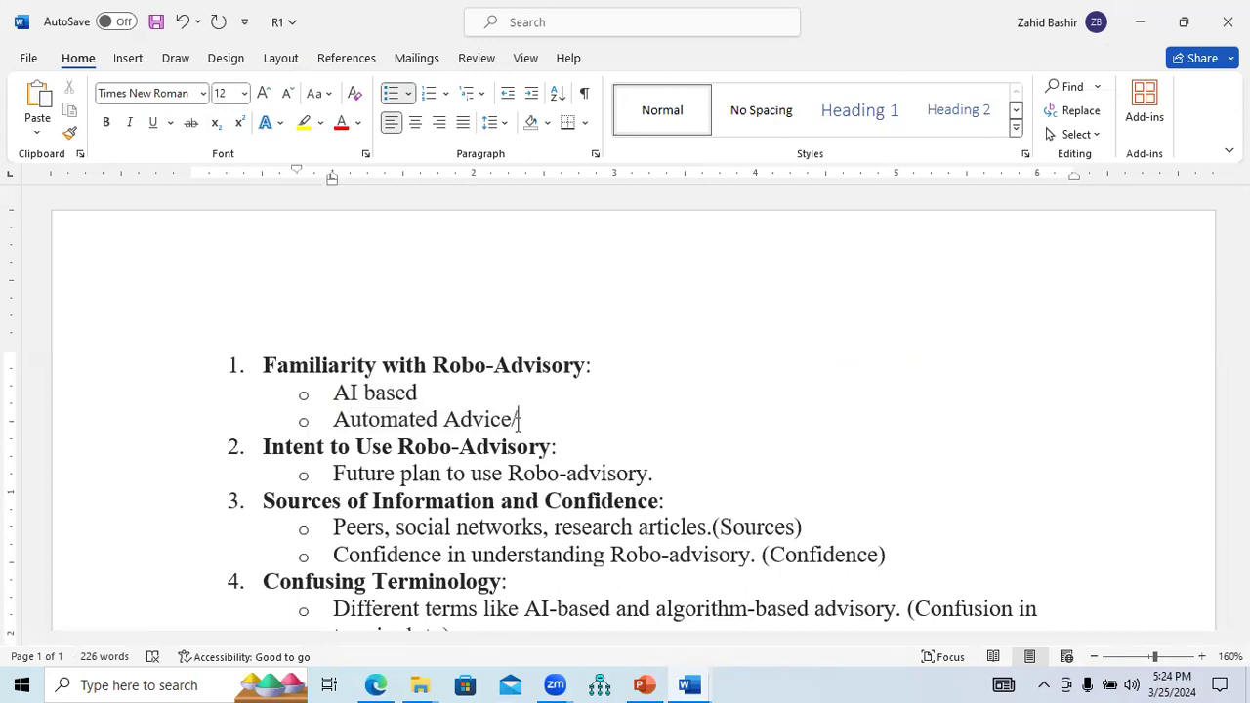
type("Investment")
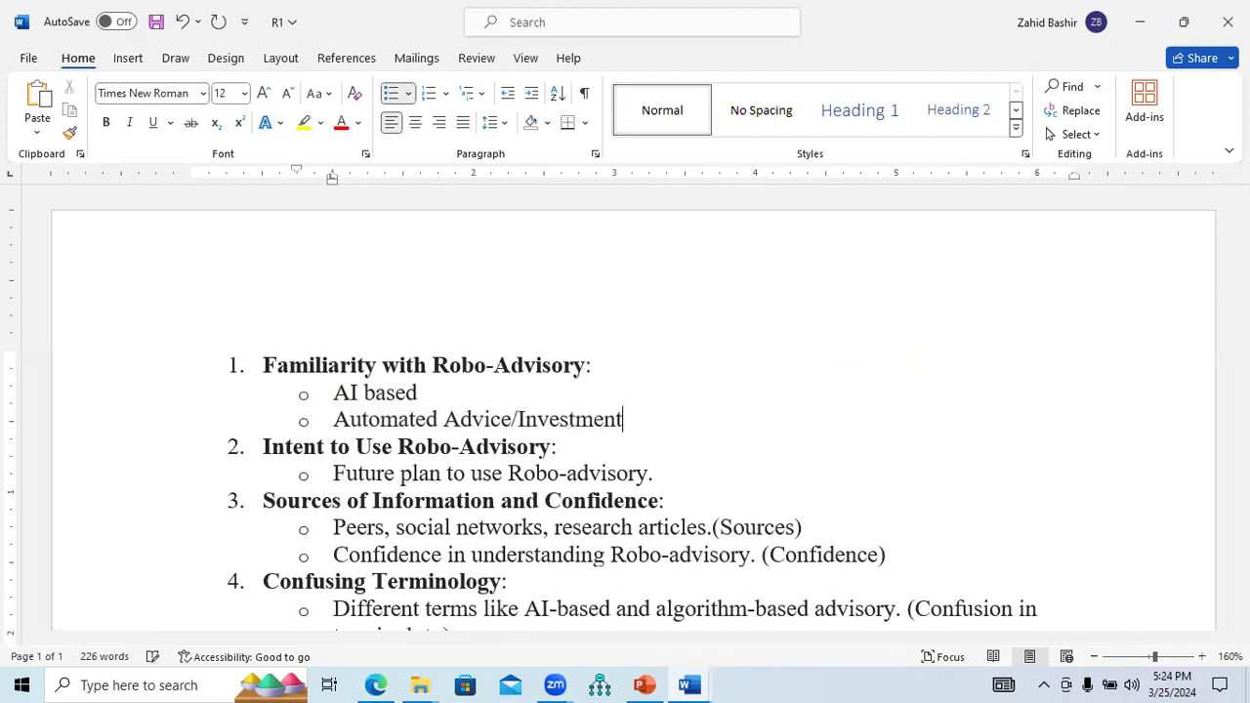
type(" recomendation")
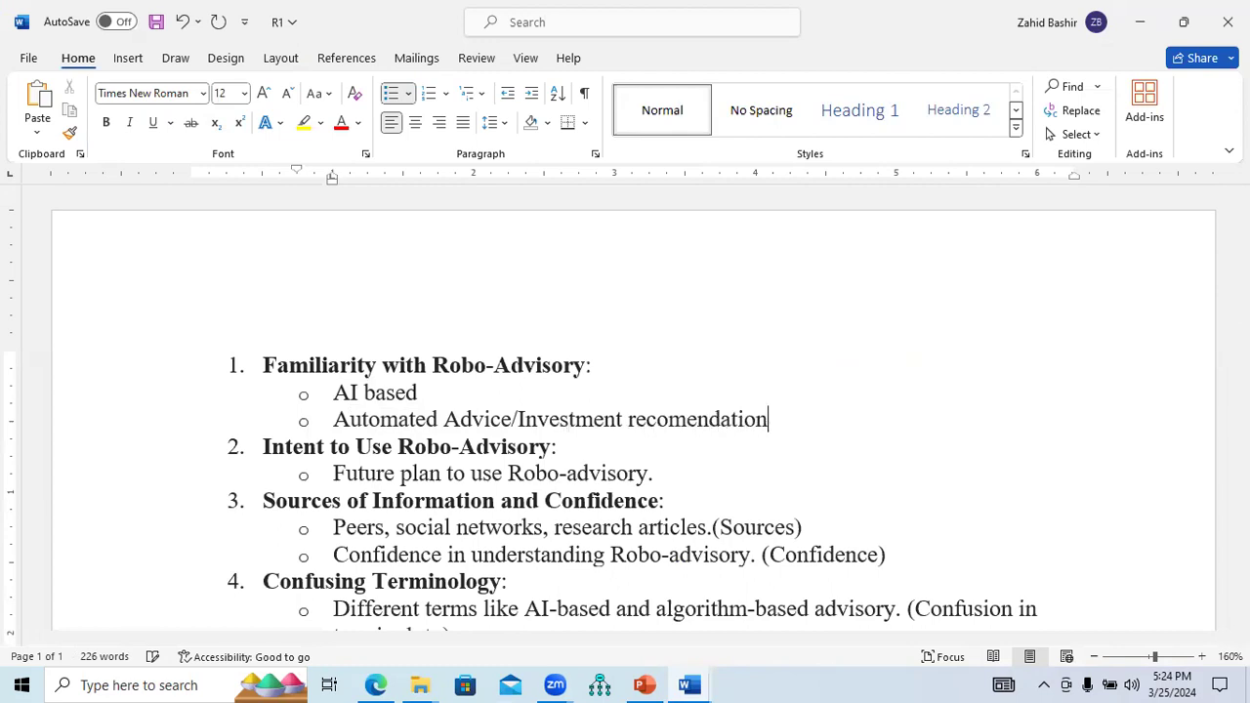
key("ctrl+s")
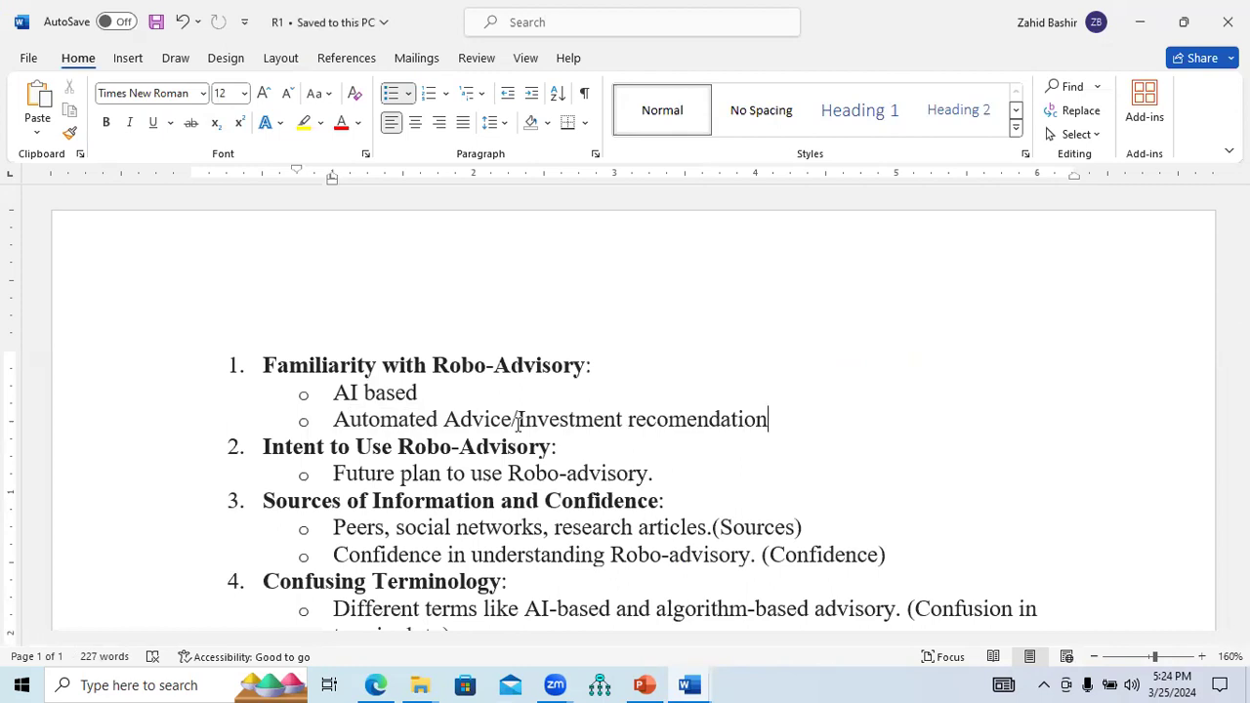
- Switch to the PowerPoint presentation, show the thematic analysis phases slide full screen, and end the show
left_click(643, 684)
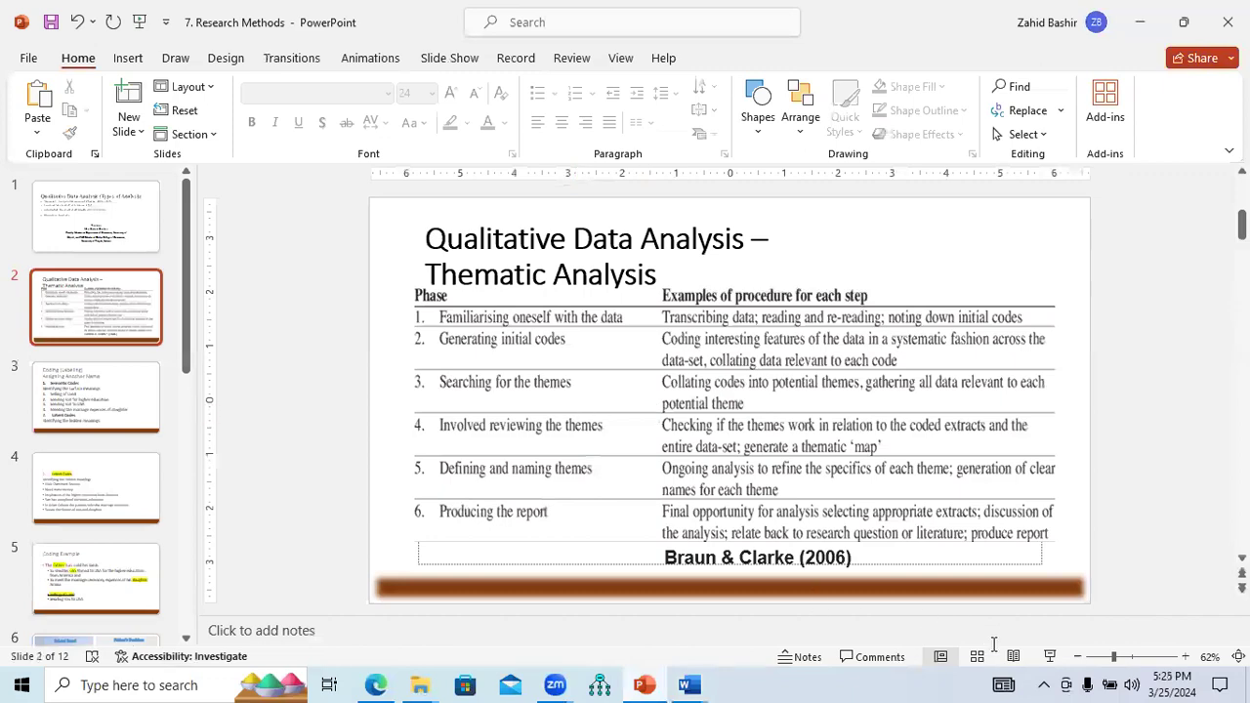
left_click(1050, 656)
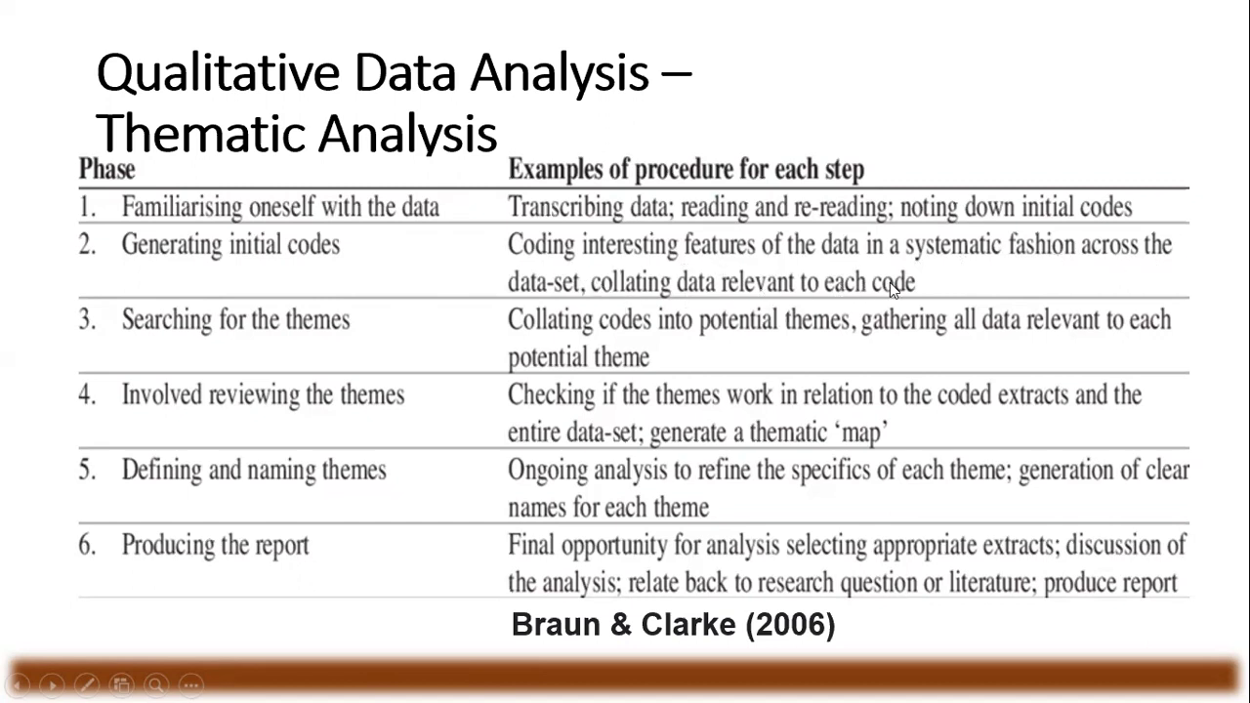
right_click(597, 500)
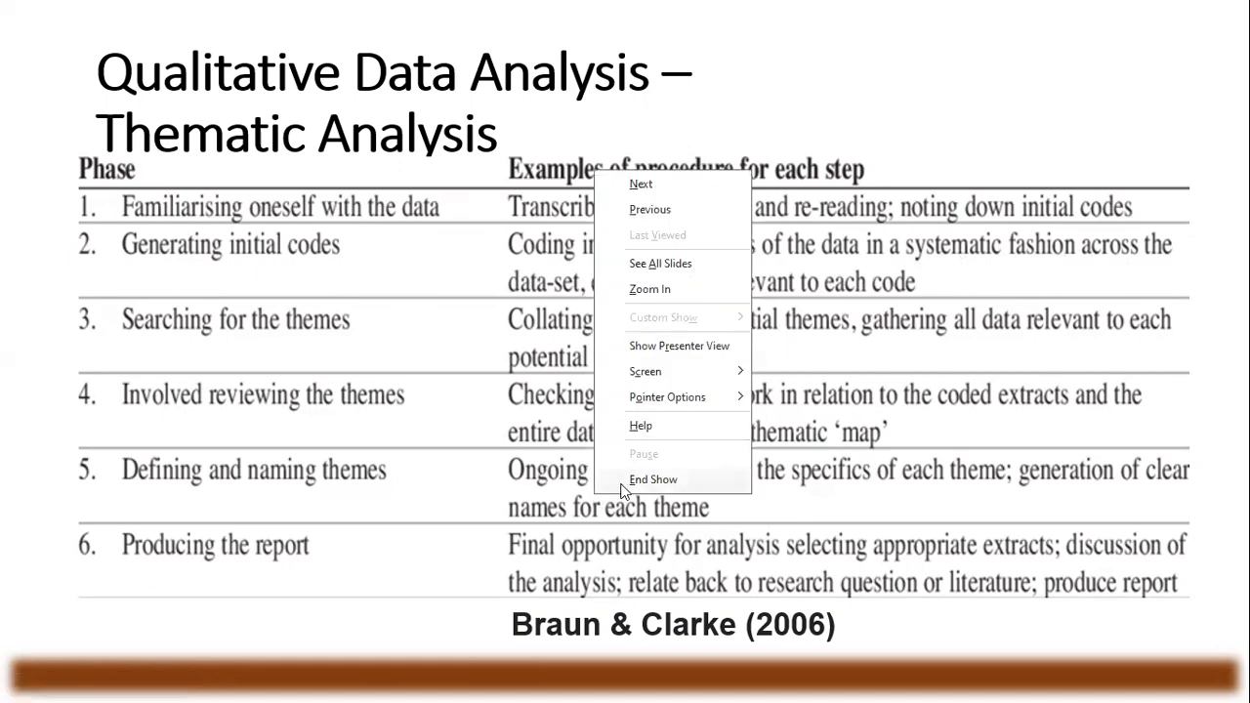
left_click(627, 483)
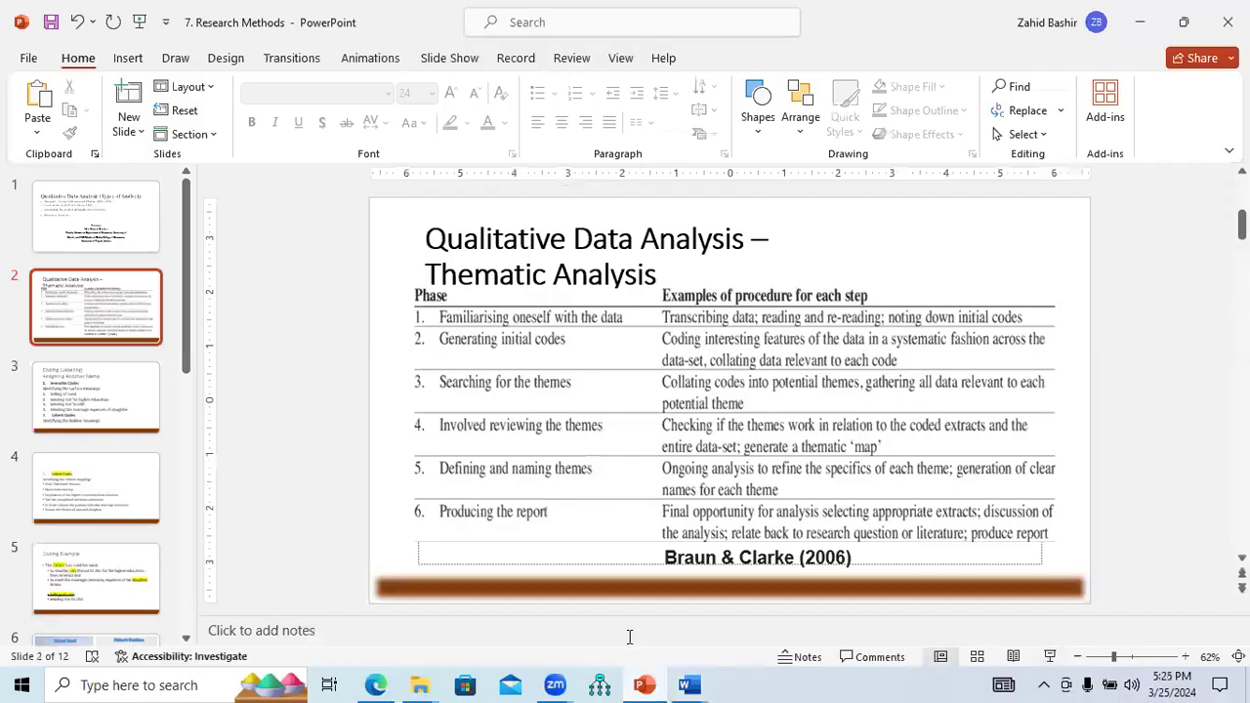
- Return to R1 and review the codes "Familiarity with Robo-Advisory" and "Intent to Use Robo-Advisory" with their entries
left_click(689, 684)
left_click(733, 641)
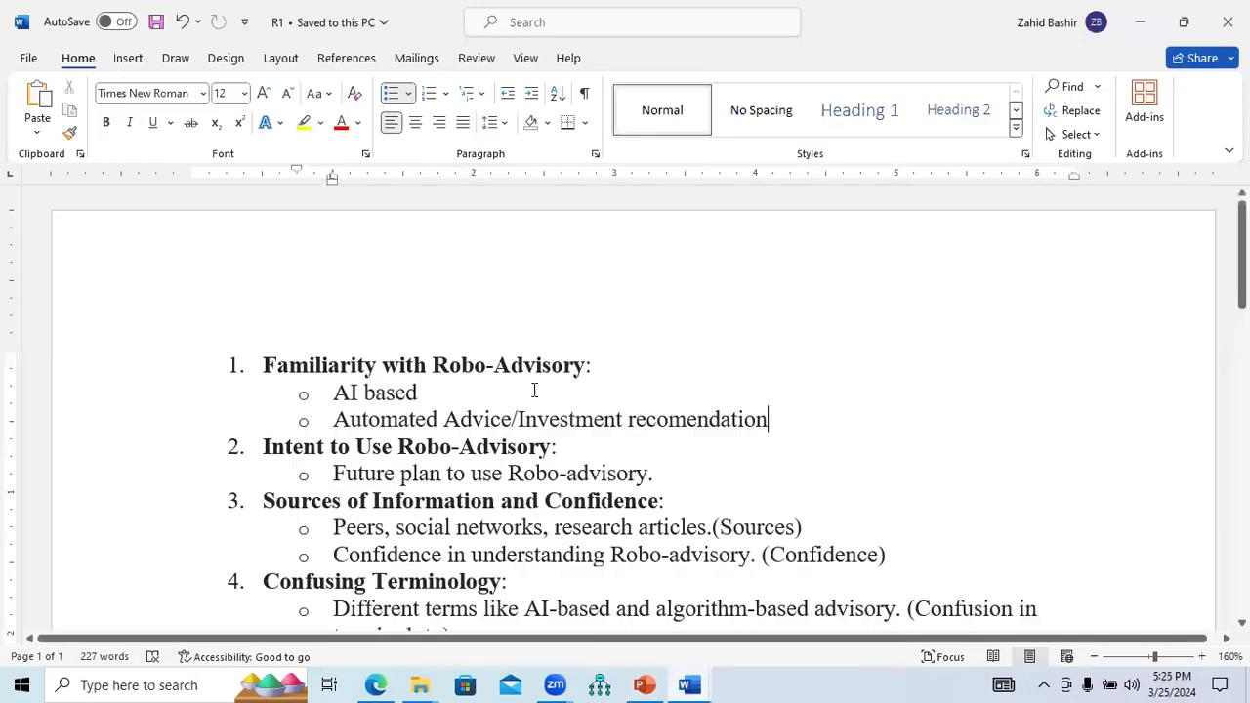
left_click_drag(265, 364, 565, 365)
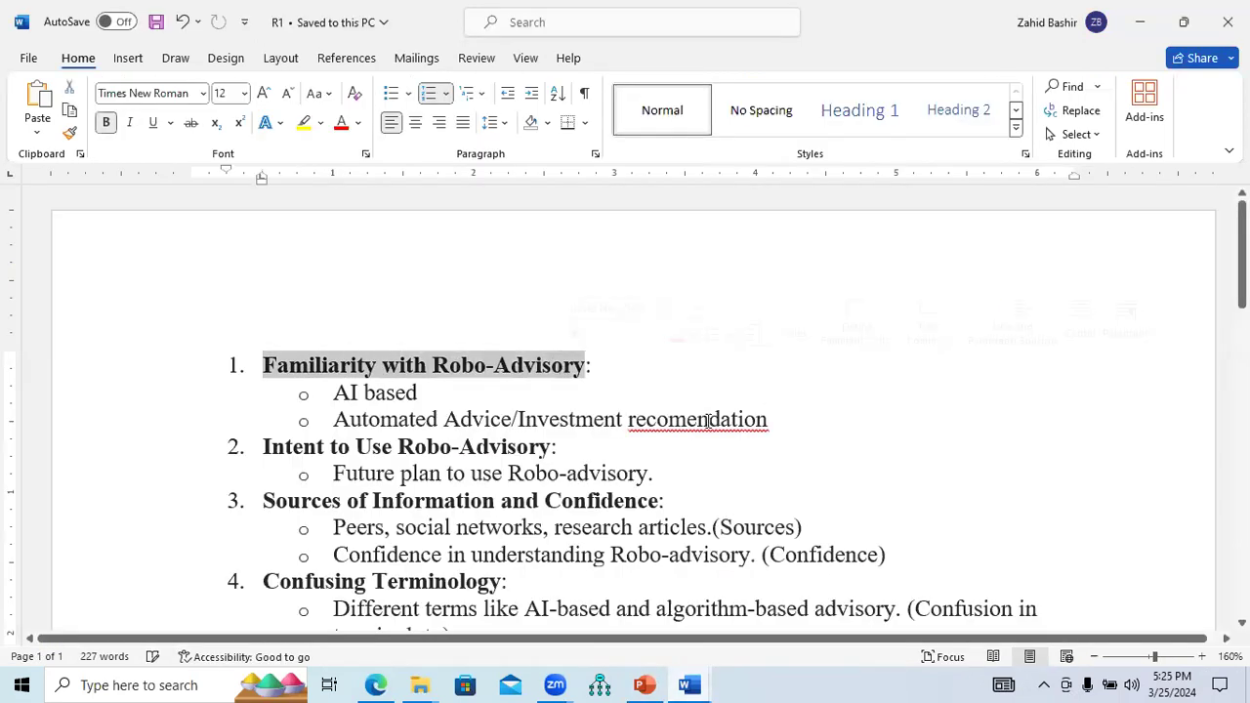
left_click_drag(694, 420, 352, 393)
left_click_drag(261, 446, 541, 446)
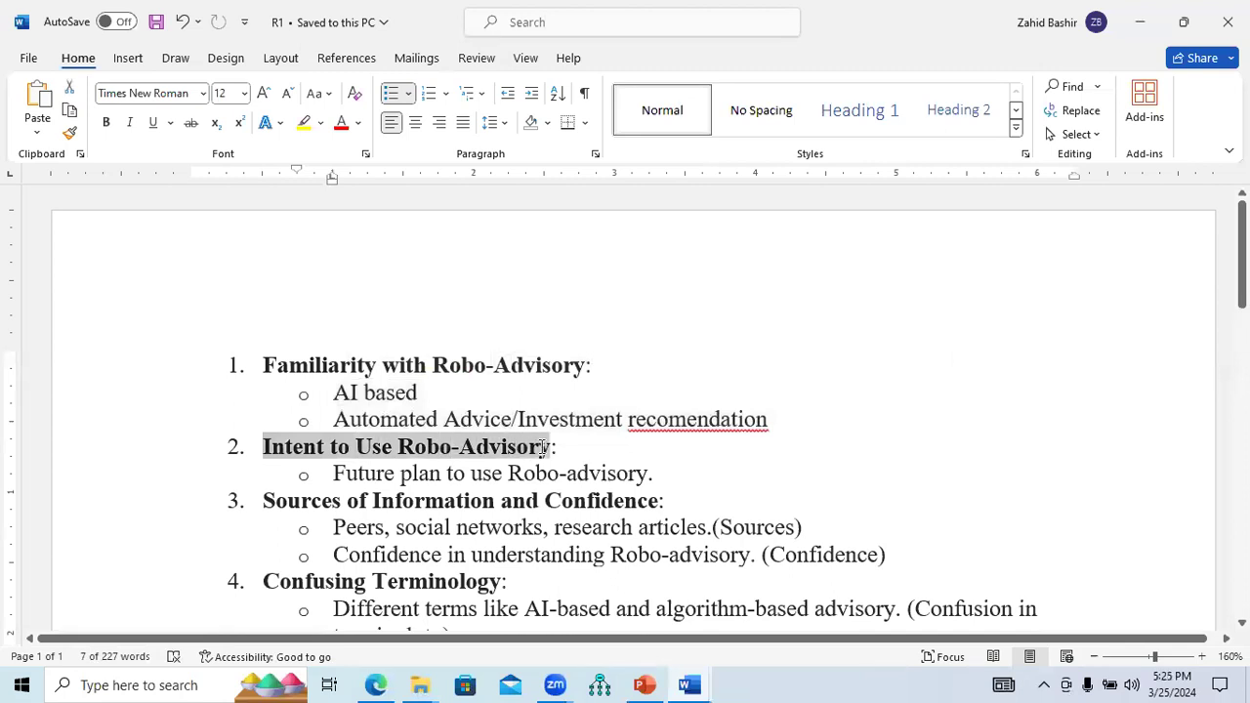
left_click_drag(542, 446, 543, 452)
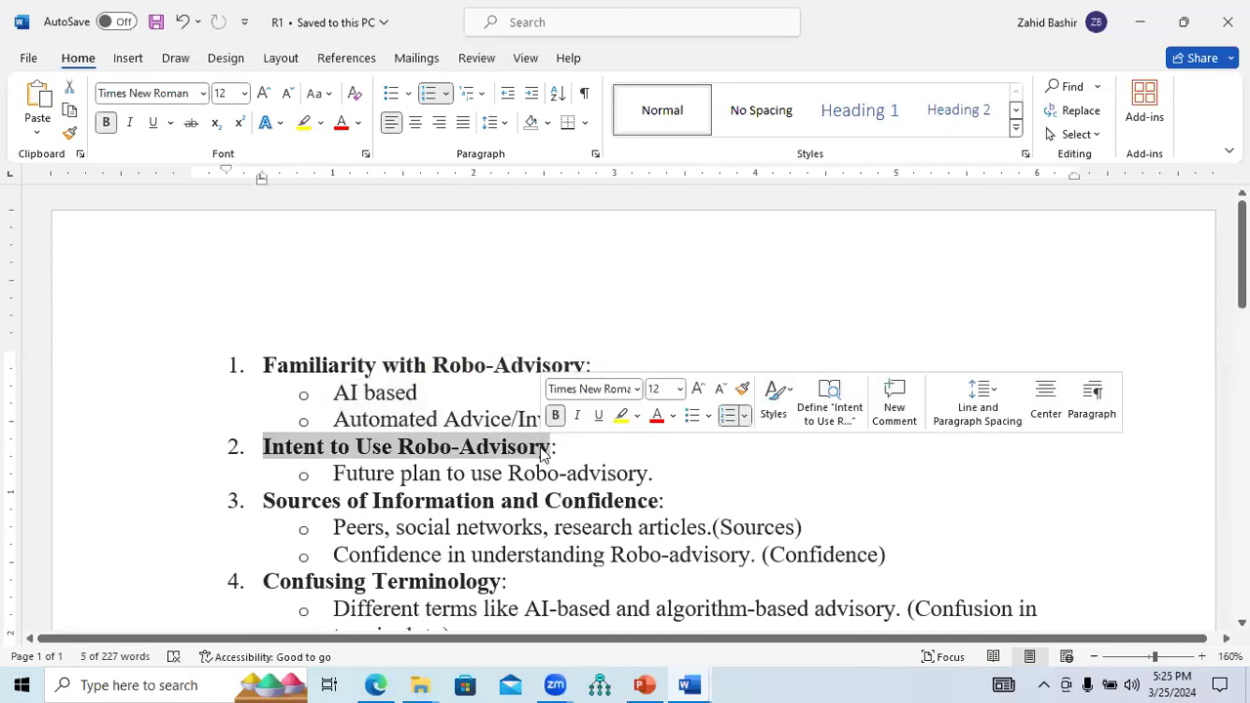
left_click(569, 448)
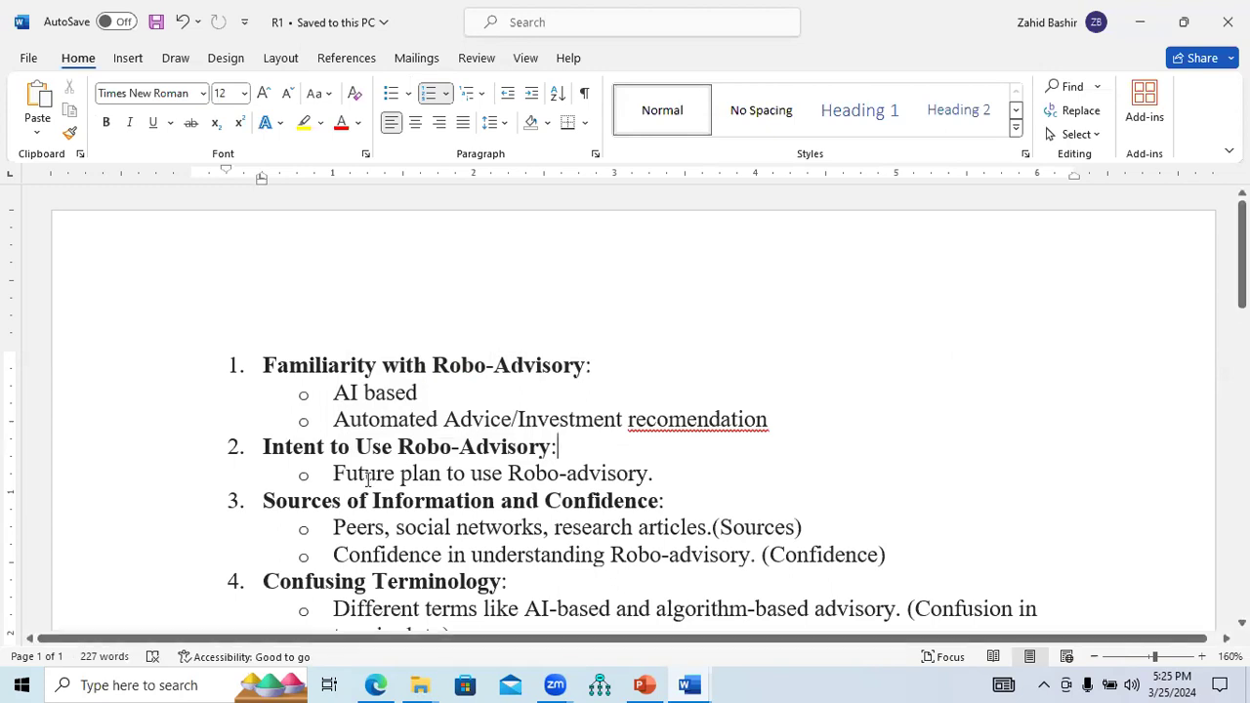
left_click_drag(334, 473, 647, 480)
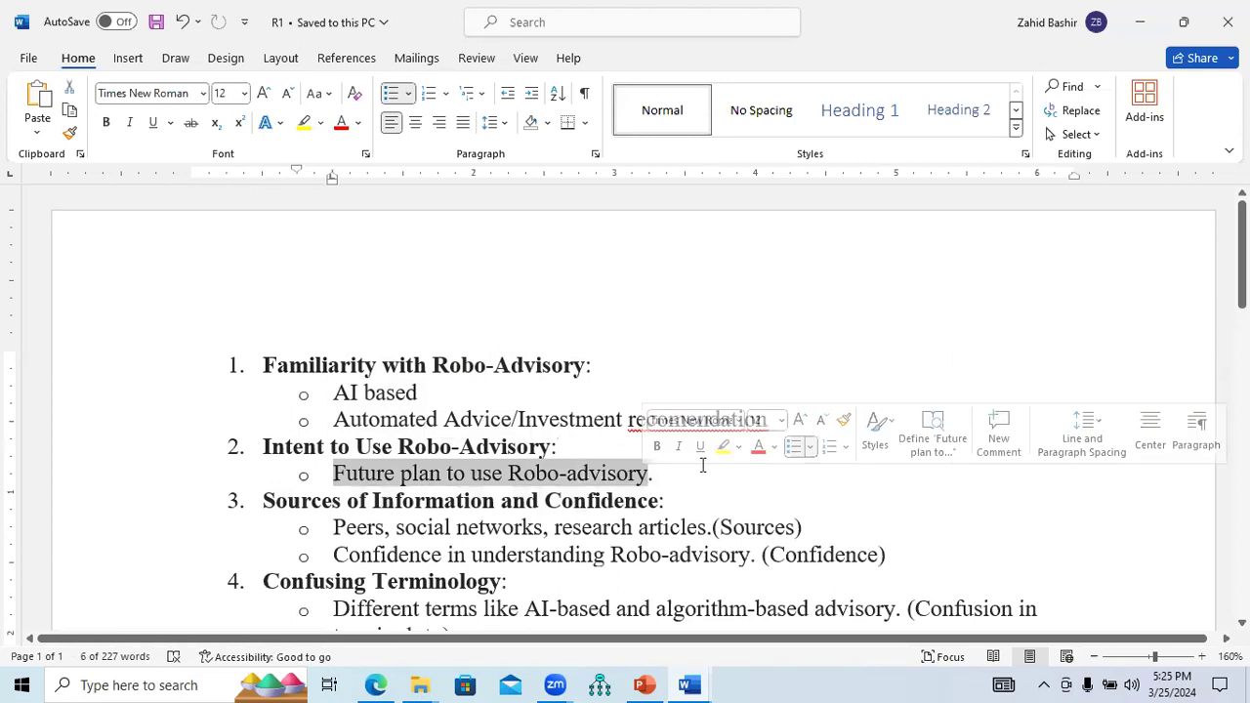
- Append "/Propective User of Robo-advisory" before the period of the entry "Future plan to use Robo-advisory" and save R1
left_click(703, 463)
type(".")
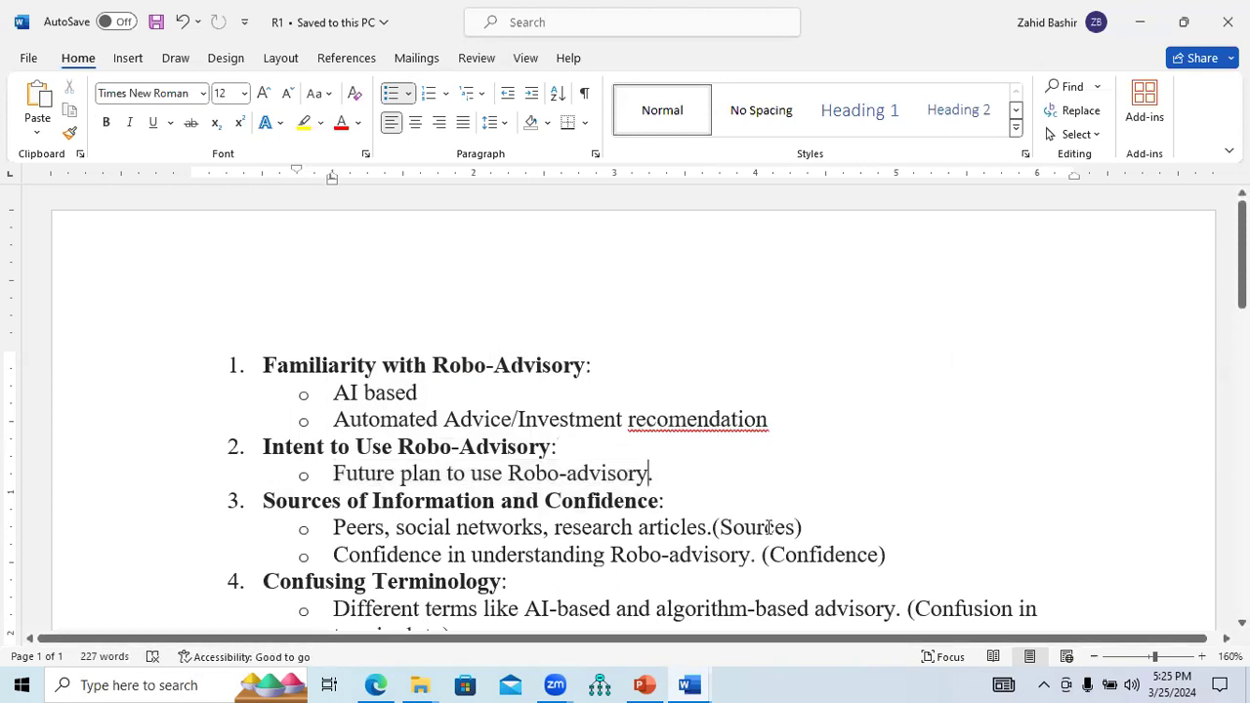
type("/")
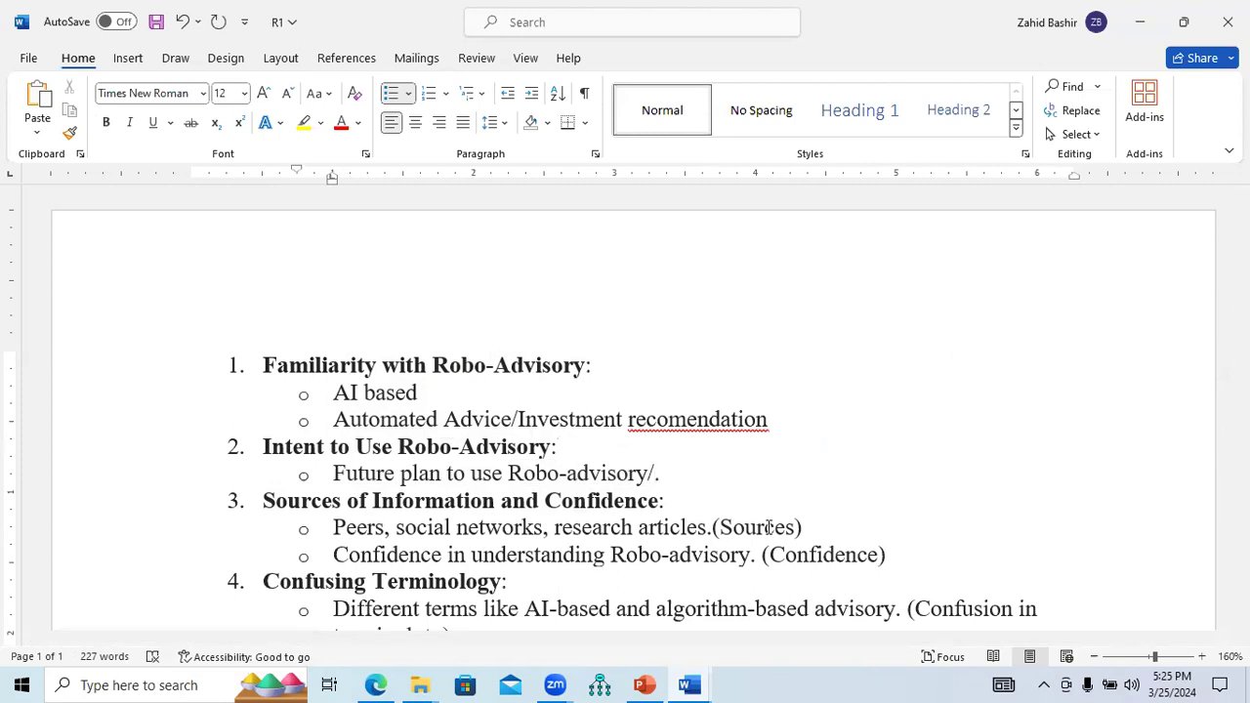
type("Propec")
type("tive Us")
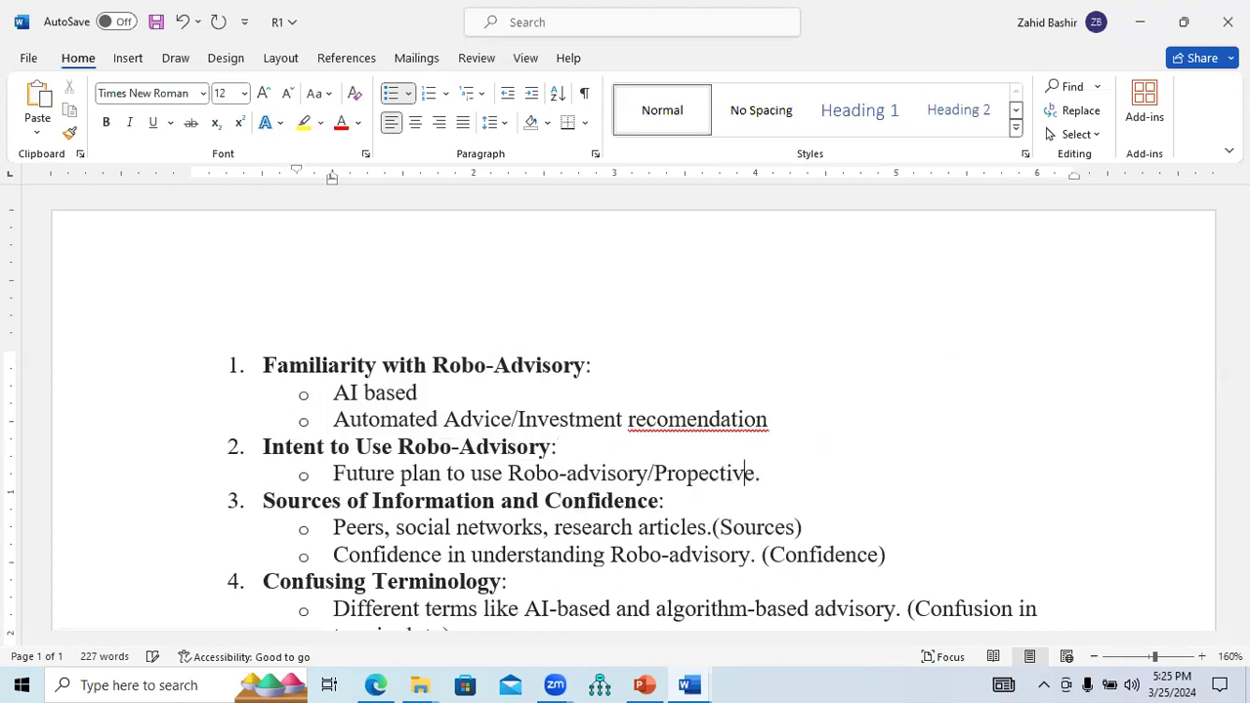
type("er of Robo")
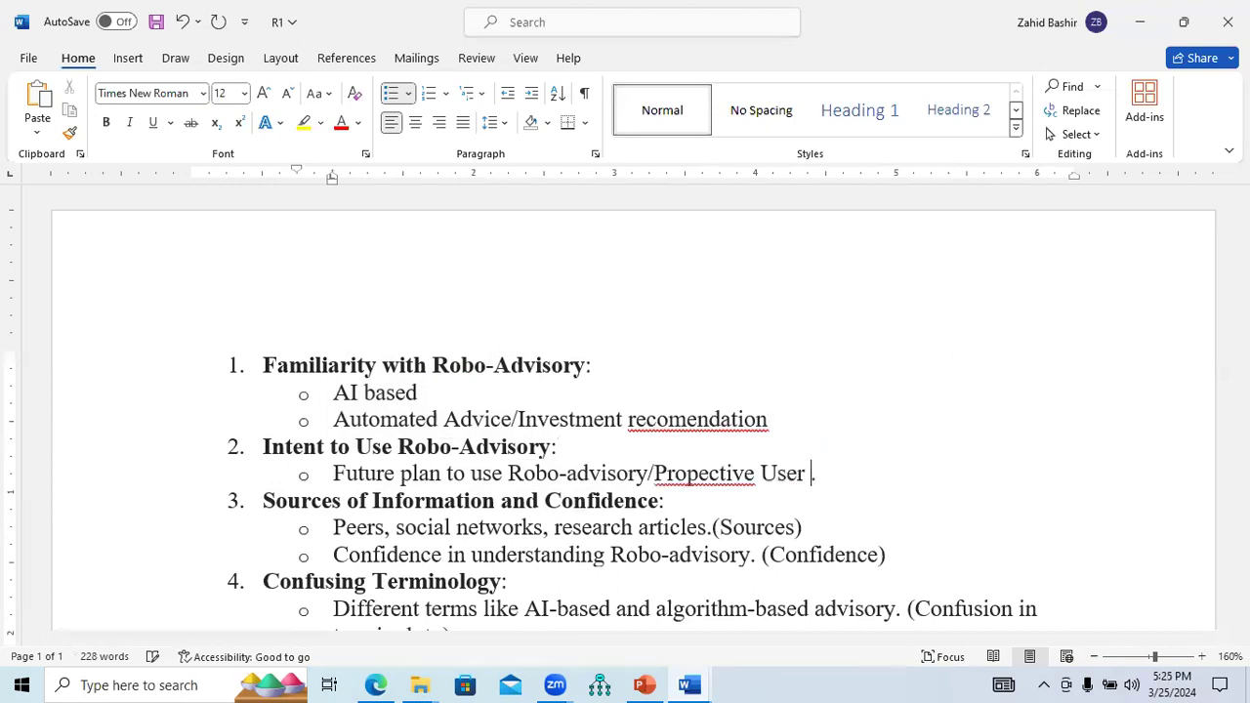
type("0ad")
key("BackSpace")
key("BackSpace")
key("BackSpace")
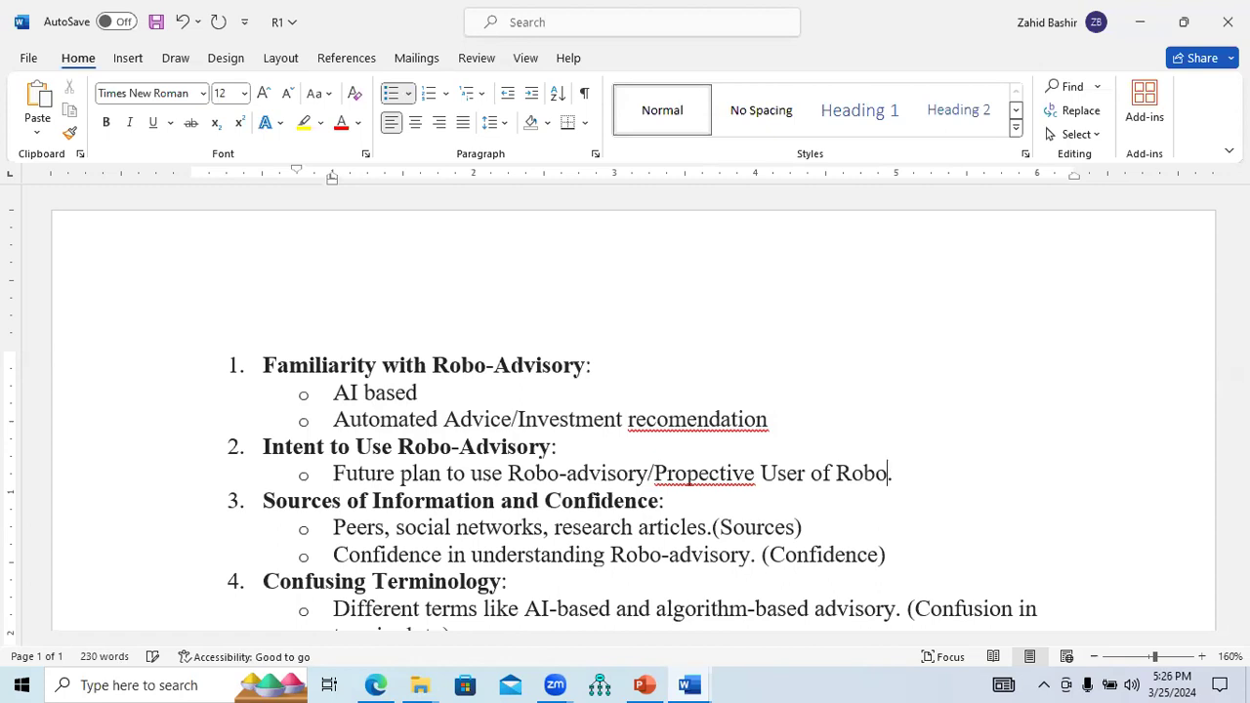
type("-advisory")
key("ctrl+s")
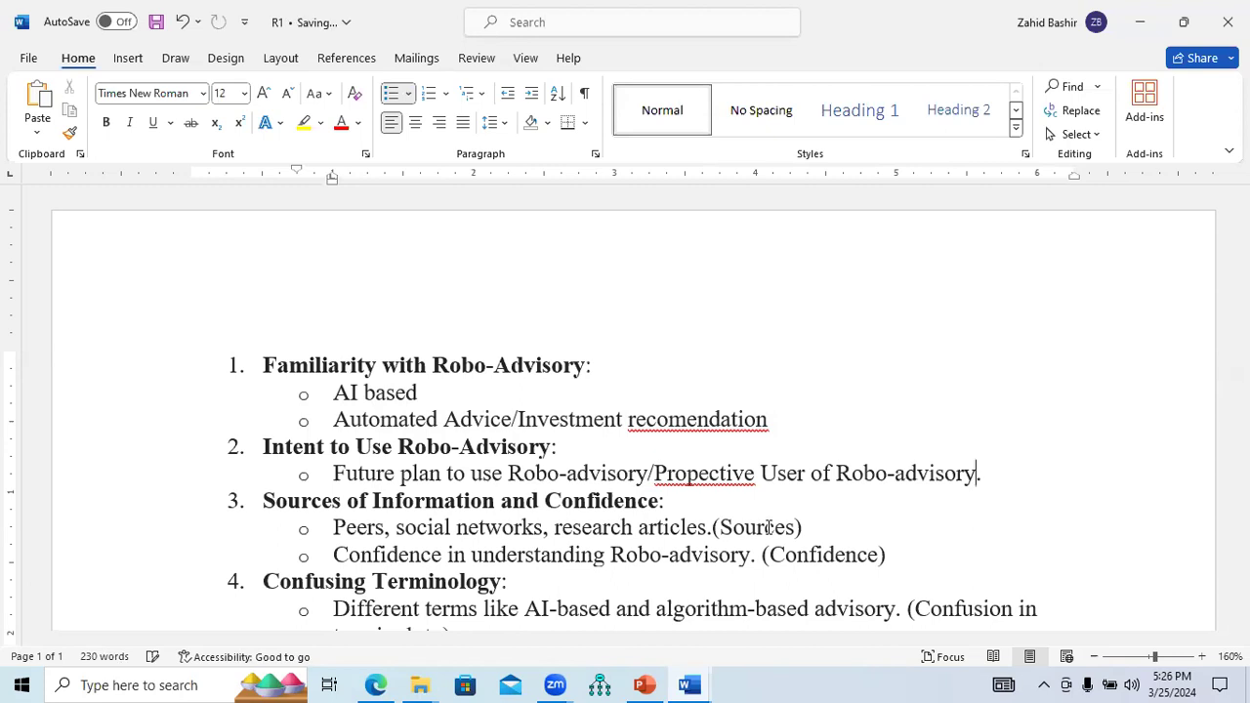
- Correct the two misspelled words in the added text to the suggested spellings "Prospective" and "recommendation"
right_click(686, 474)
left_click(689, 41)
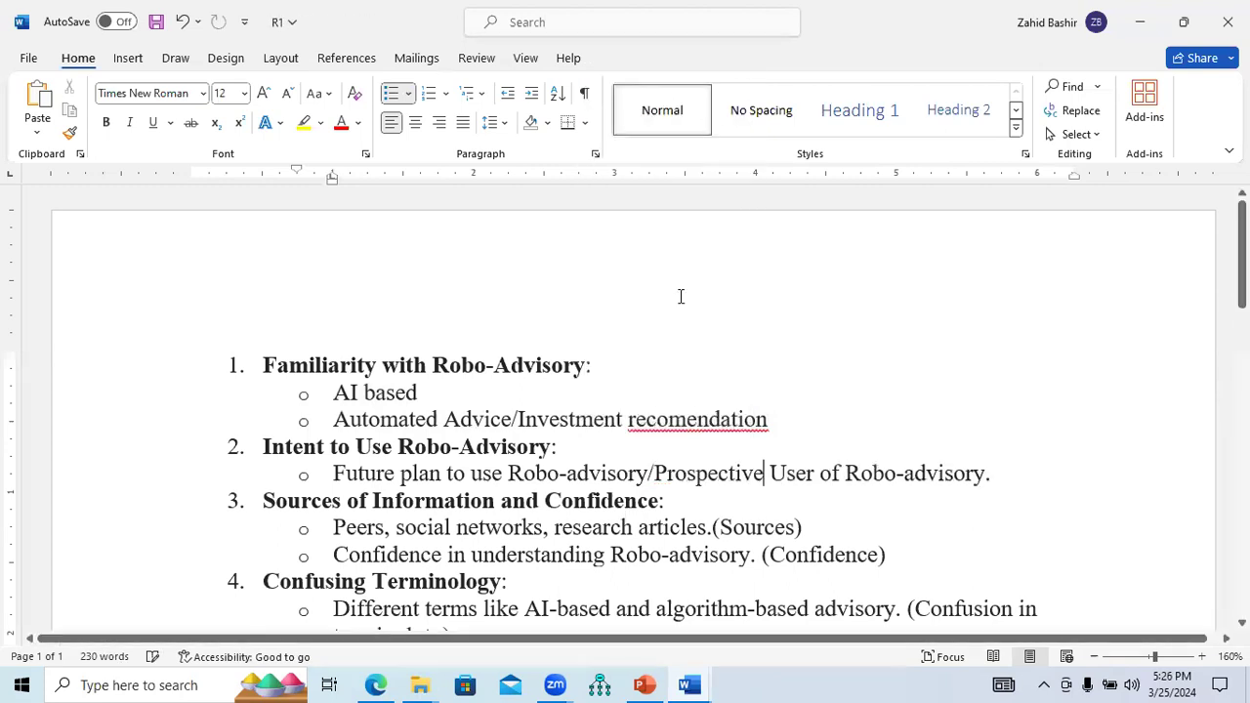
right_click(690, 418)
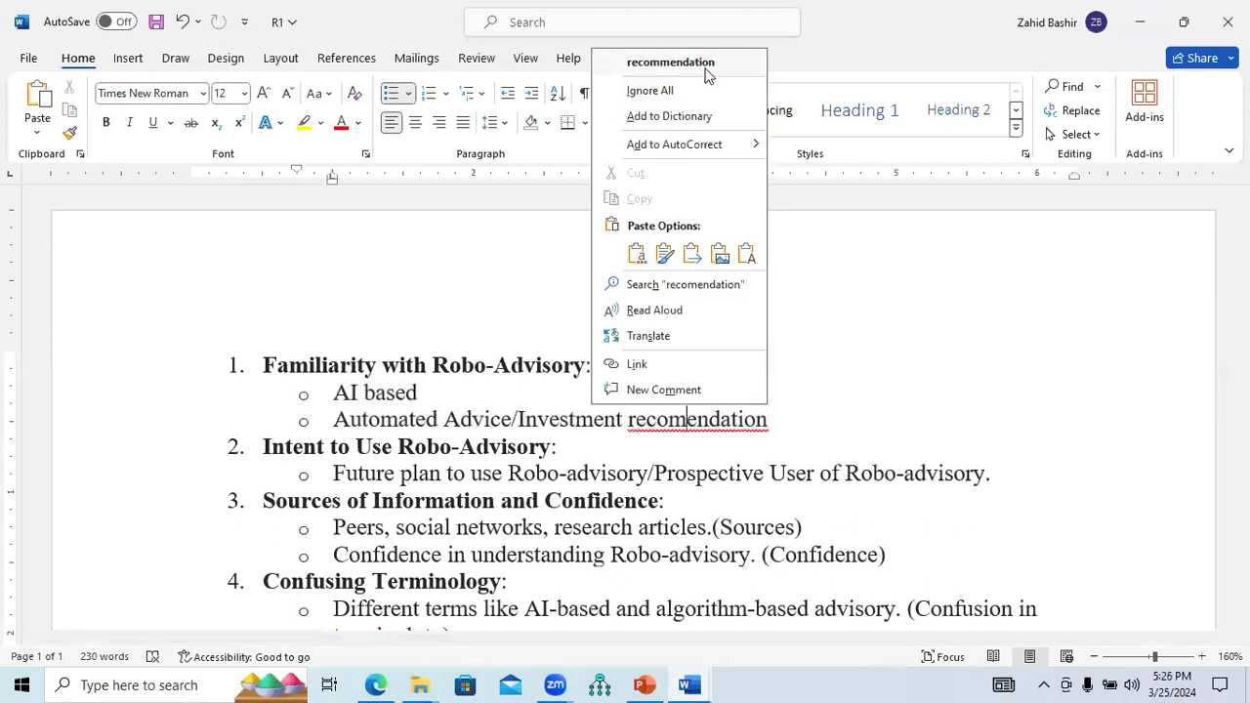
left_click(707, 60)
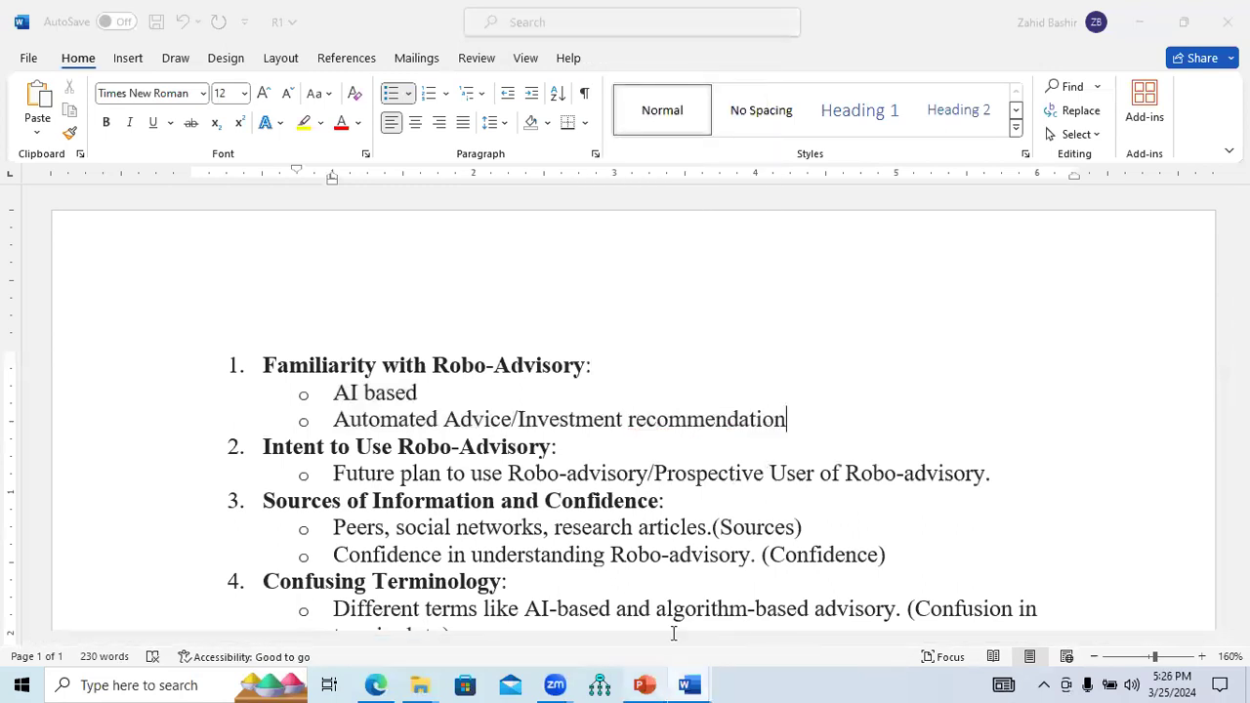
- Switch to the PowerPoint presentation and show the thematic analysis phases slide full screen
left_click(643, 684)
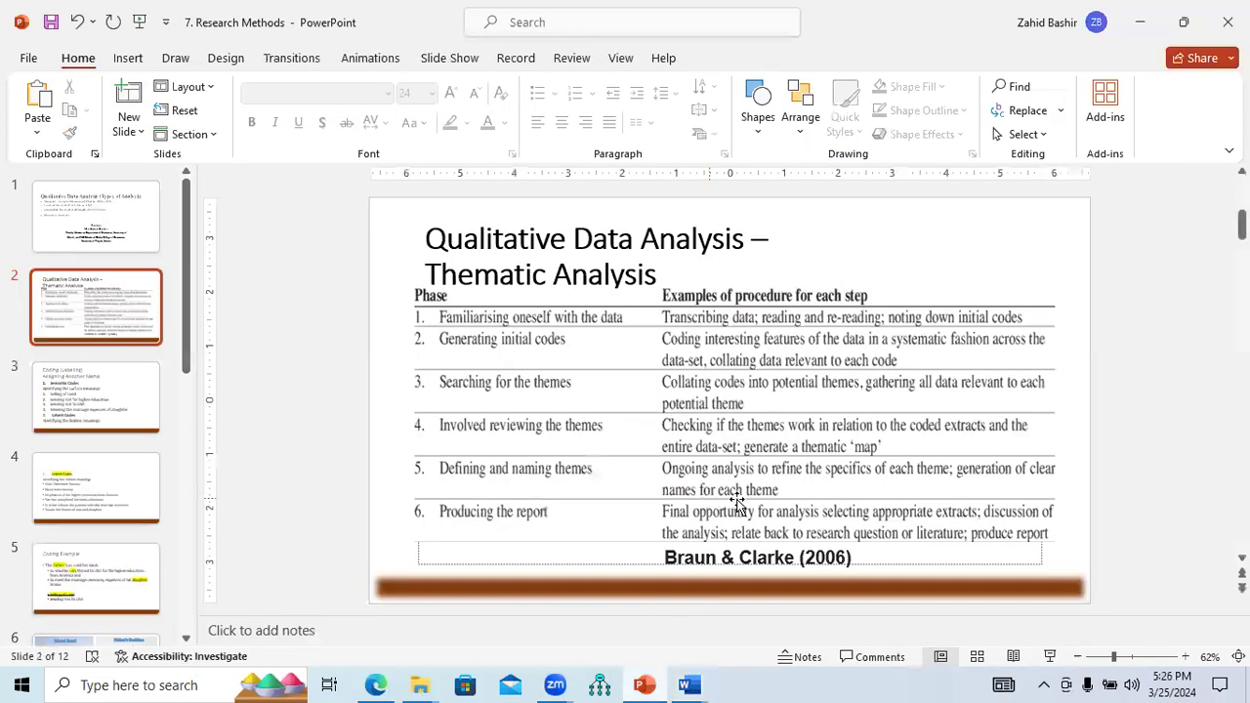
left_click(1050, 656)
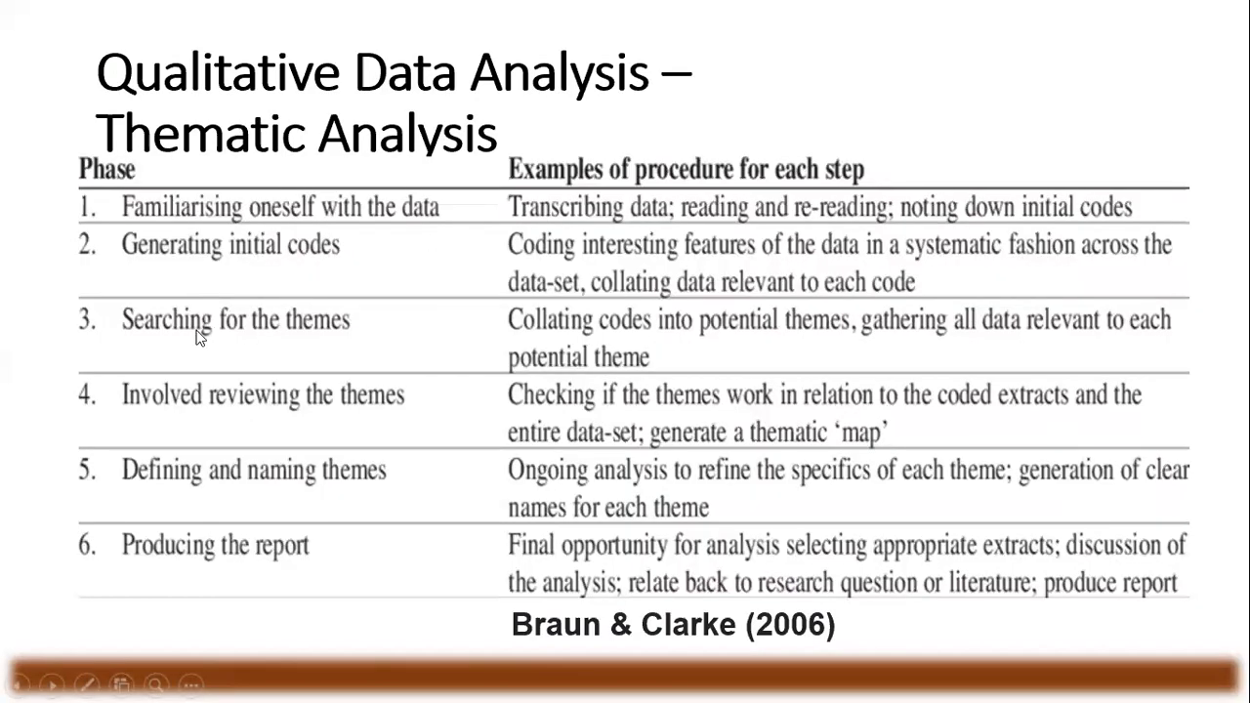